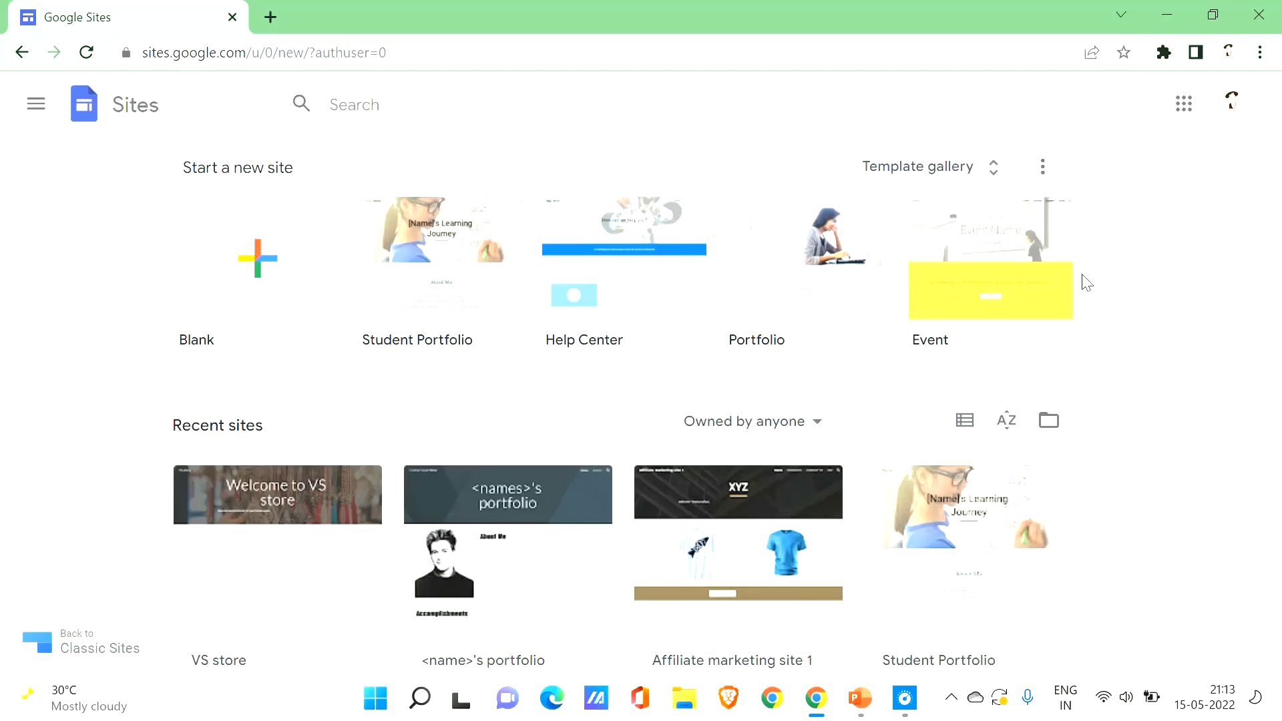
Step: Browse the full template gallery to examine the available site templates, including the personal, small business and education ones
mouse_move(1278, 233)
mouse_down()
mouse_move(1277, 325)
mouse_move(1279, 233)
mouse_up()
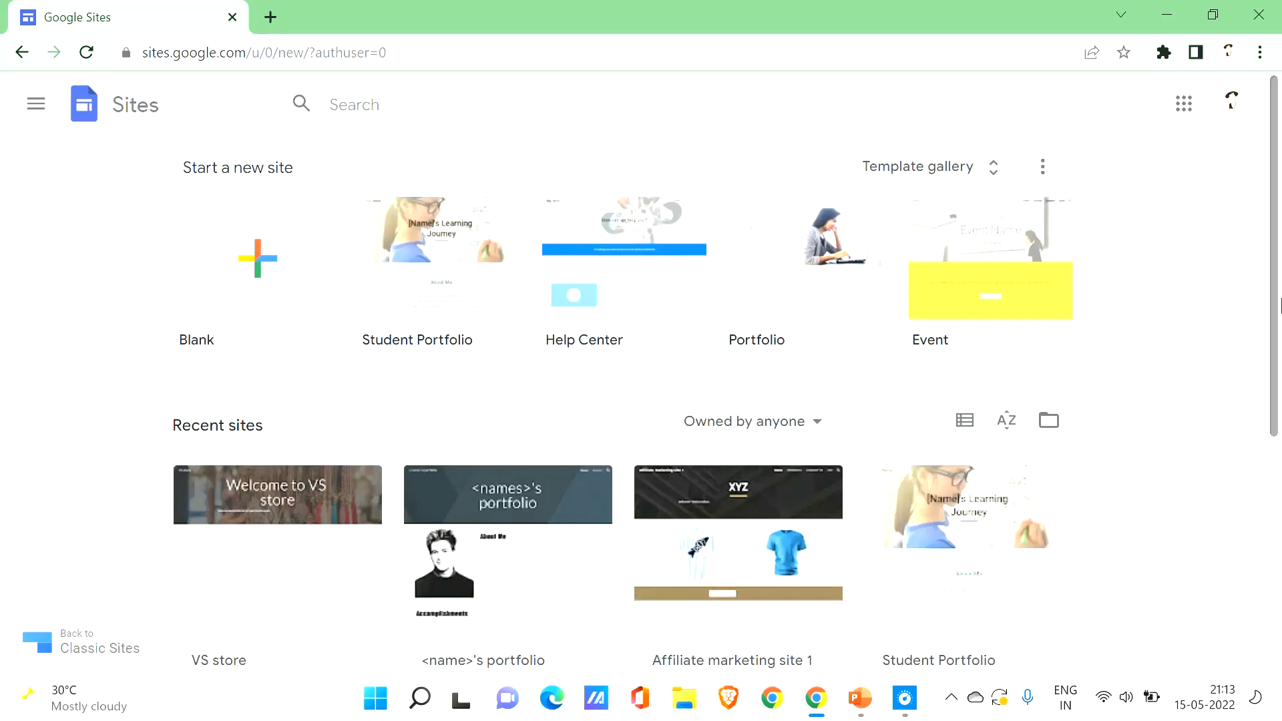
drag(1273, 314, 1278, 221)
click(913, 165)
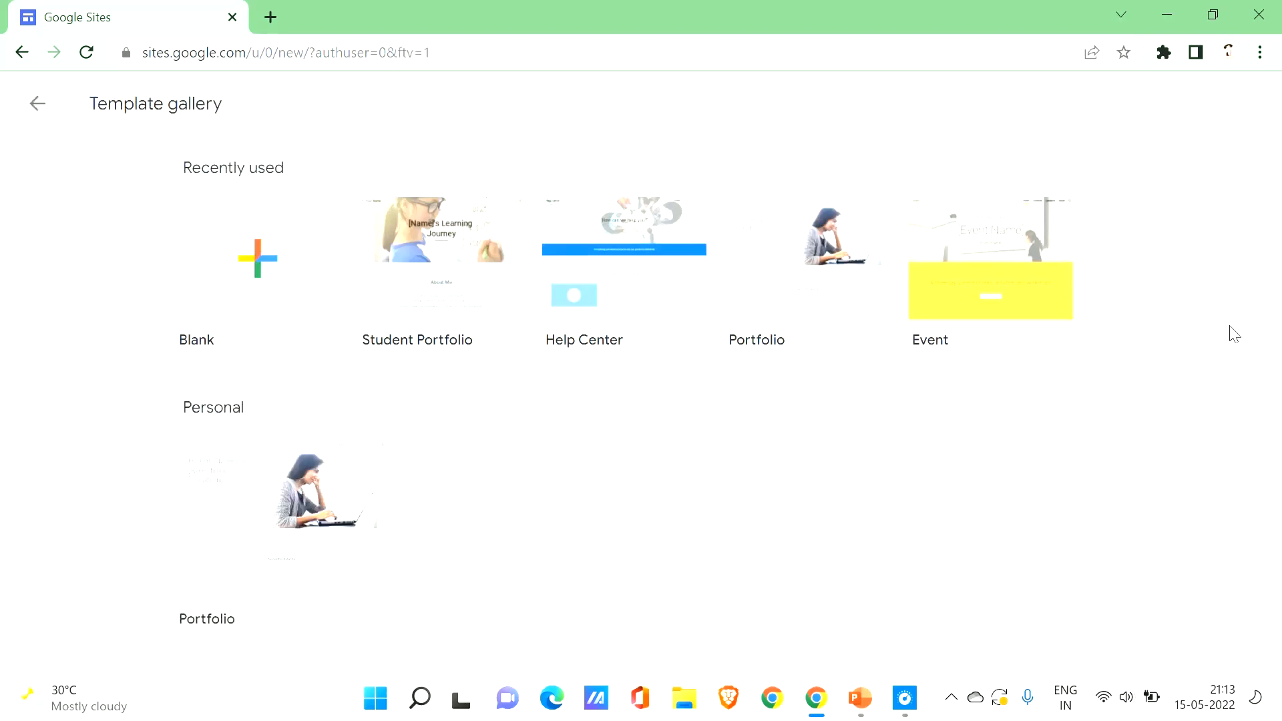
drag(1260, 314, 1185, 674)
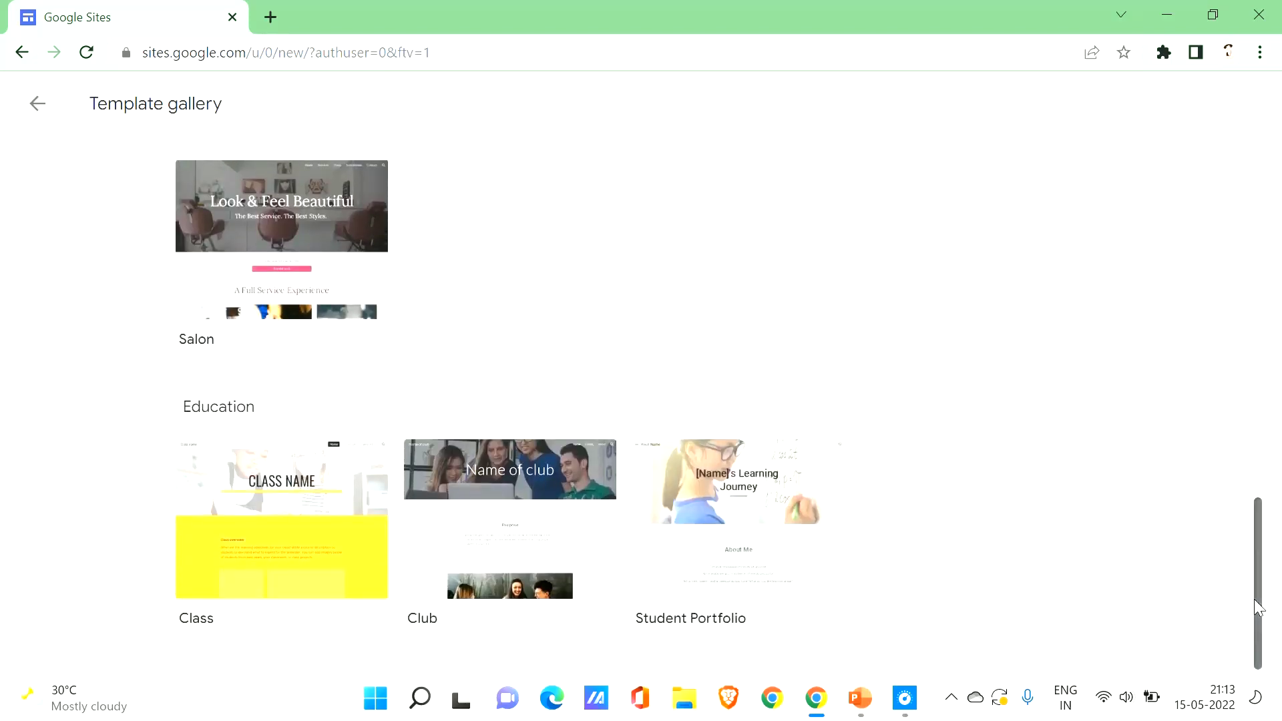
drag(1260, 602, 1266, 514)
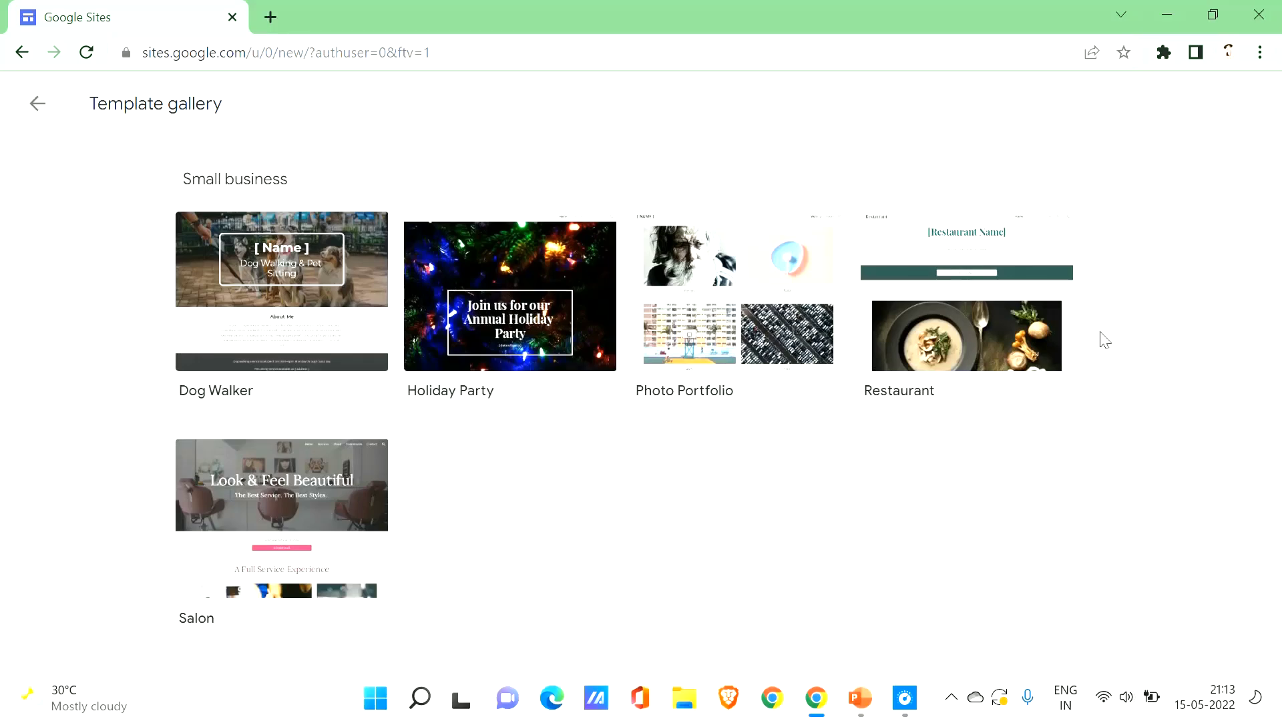
drag(1261, 498, 1273, 149)
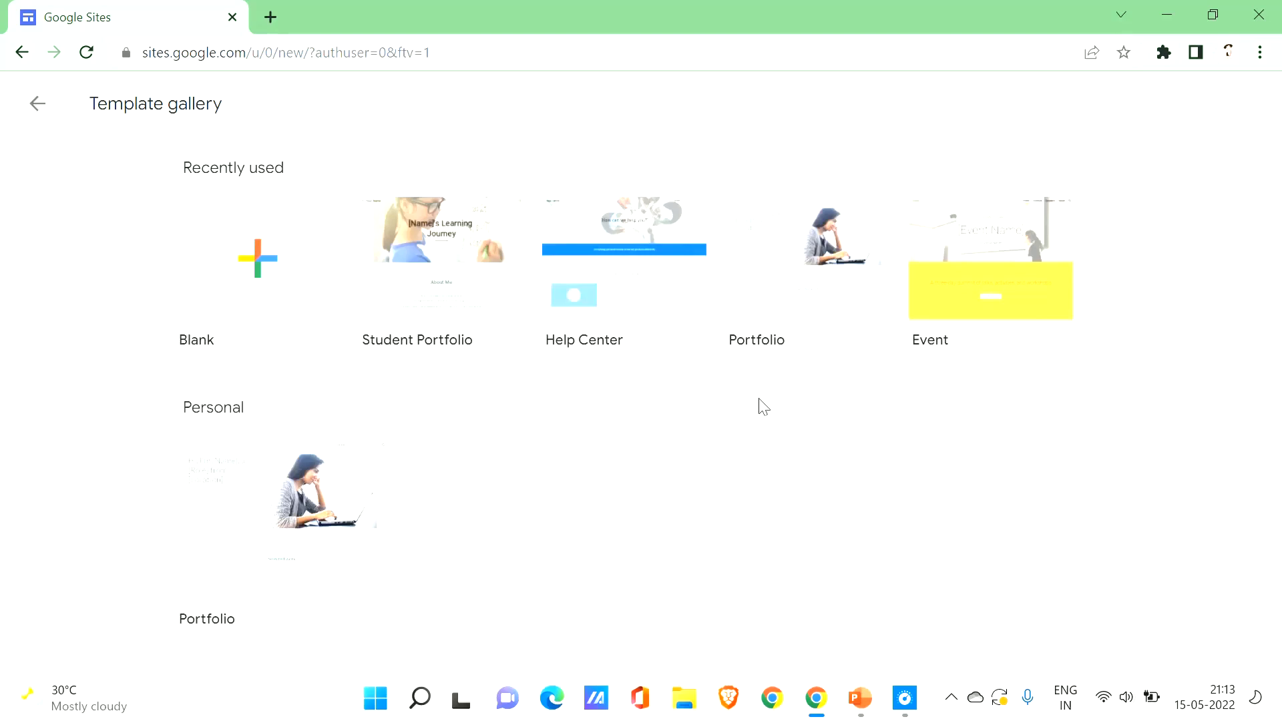
Step: Create a new blank site and name the site document "ABC Blog"
click(229, 279)
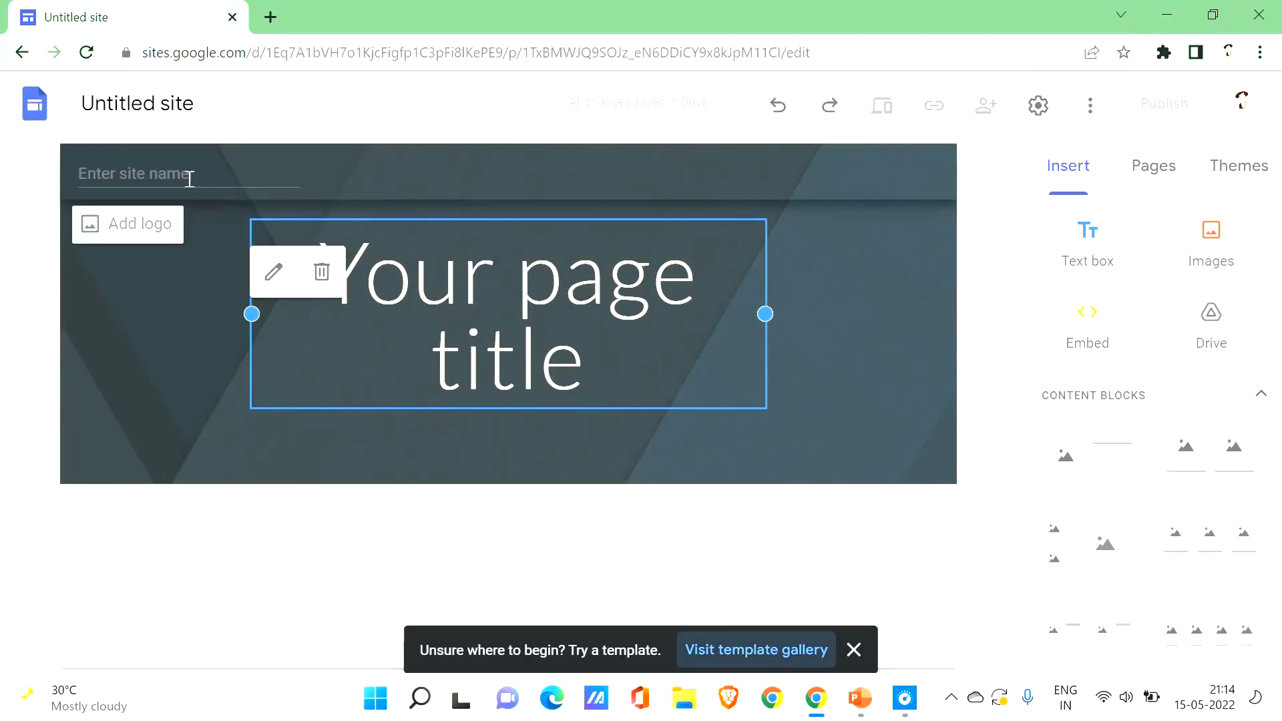
click(191, 99)
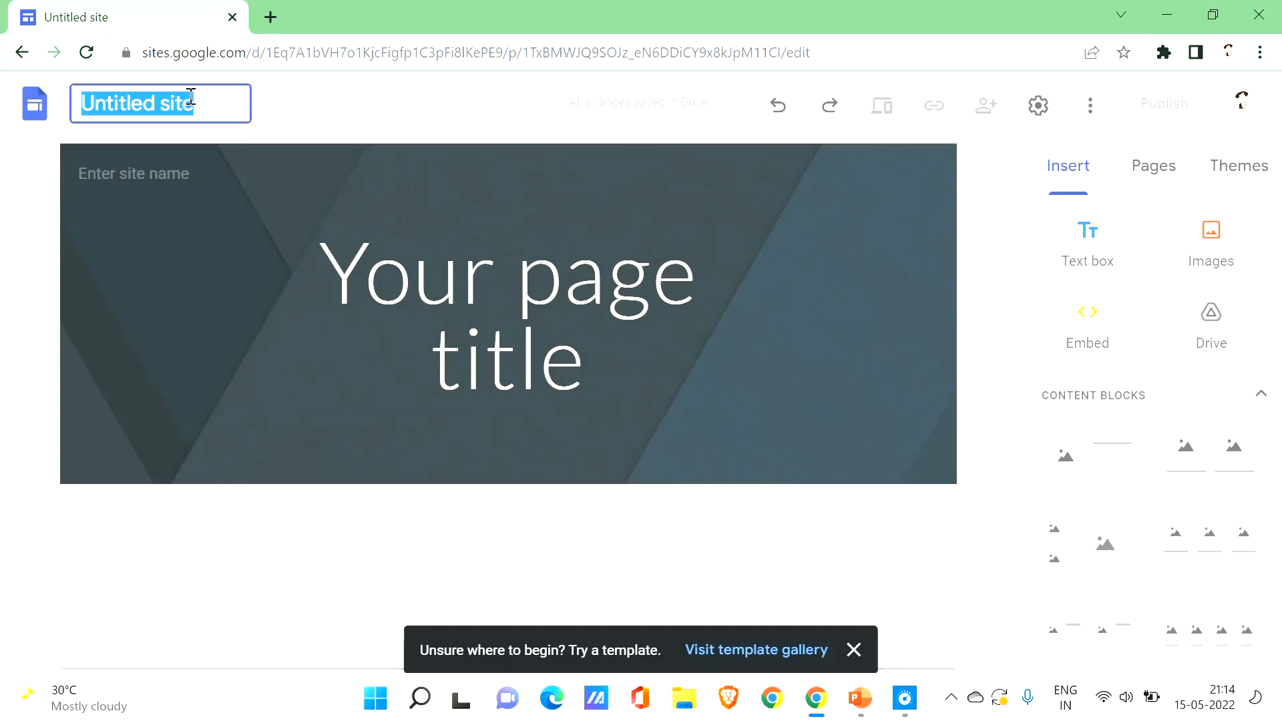
key(BackSpace)
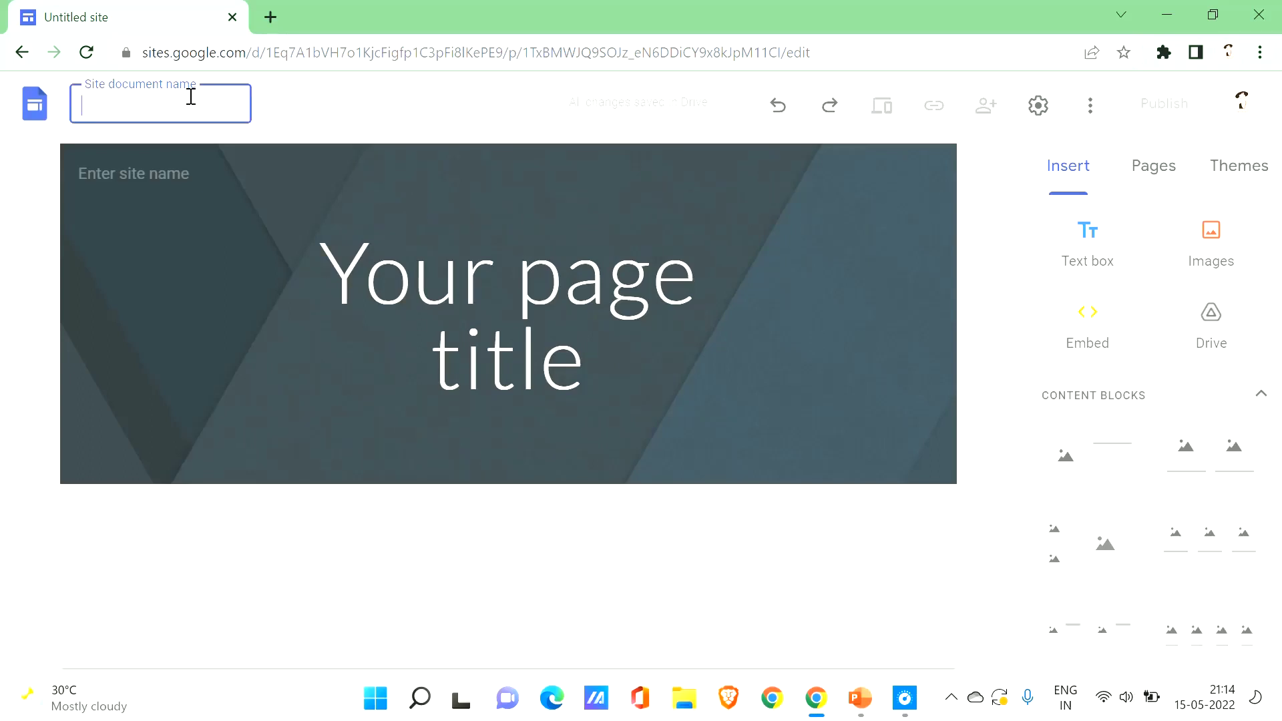
text(ABC ABC)
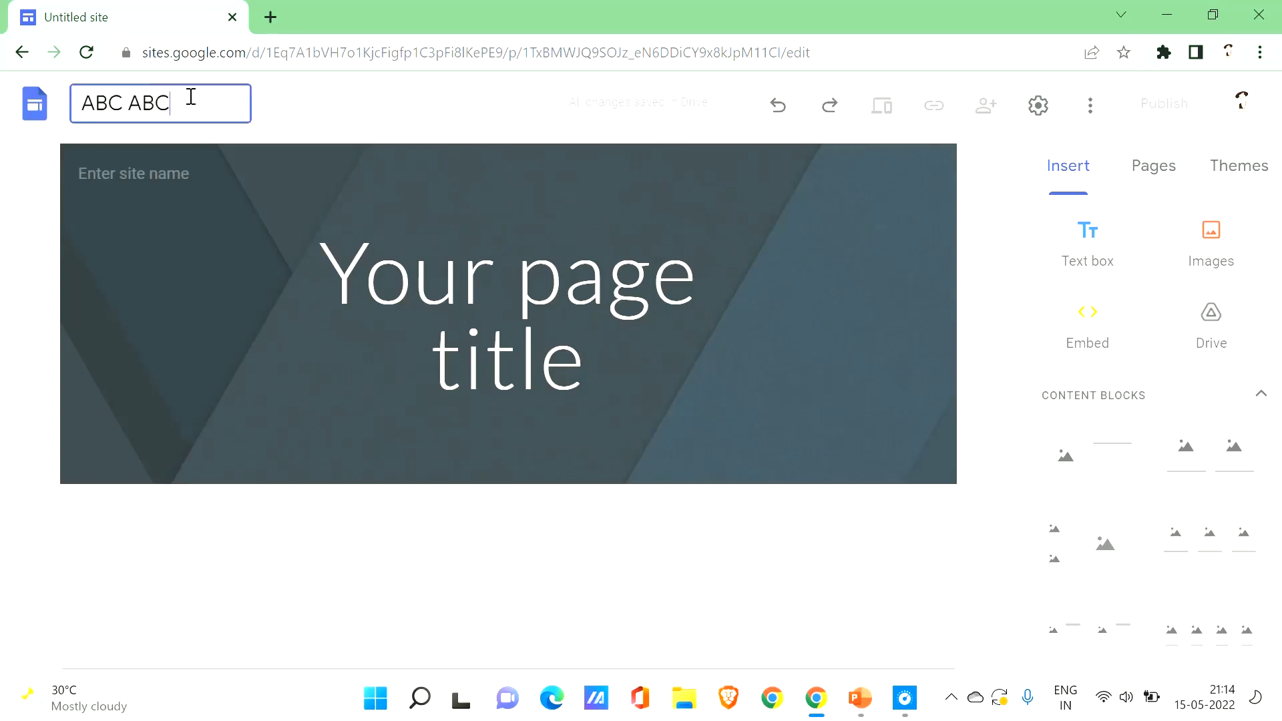
key(BackSpace)
key(BackSpace)
text(Blog)
Step: Replace the placeholder page title with "Welcome to <blog>" and add a "<des>" line below it in the header
click(391, 253)
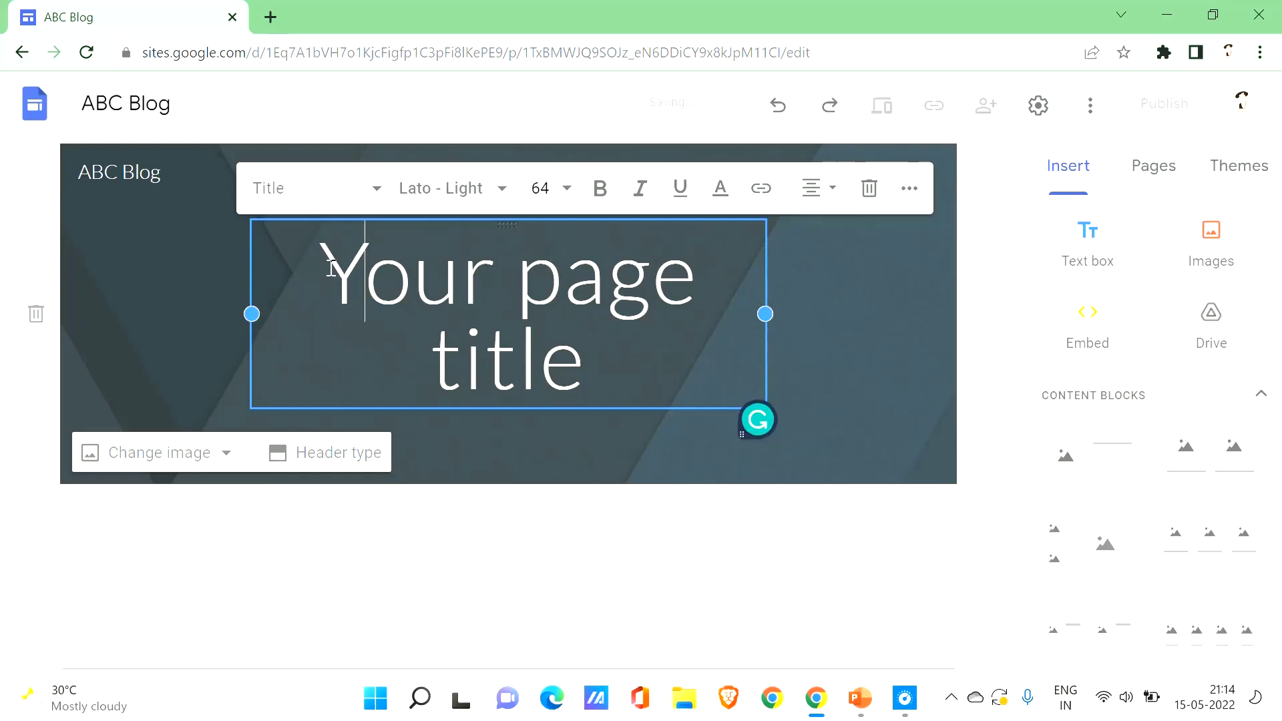
click(553, 361)
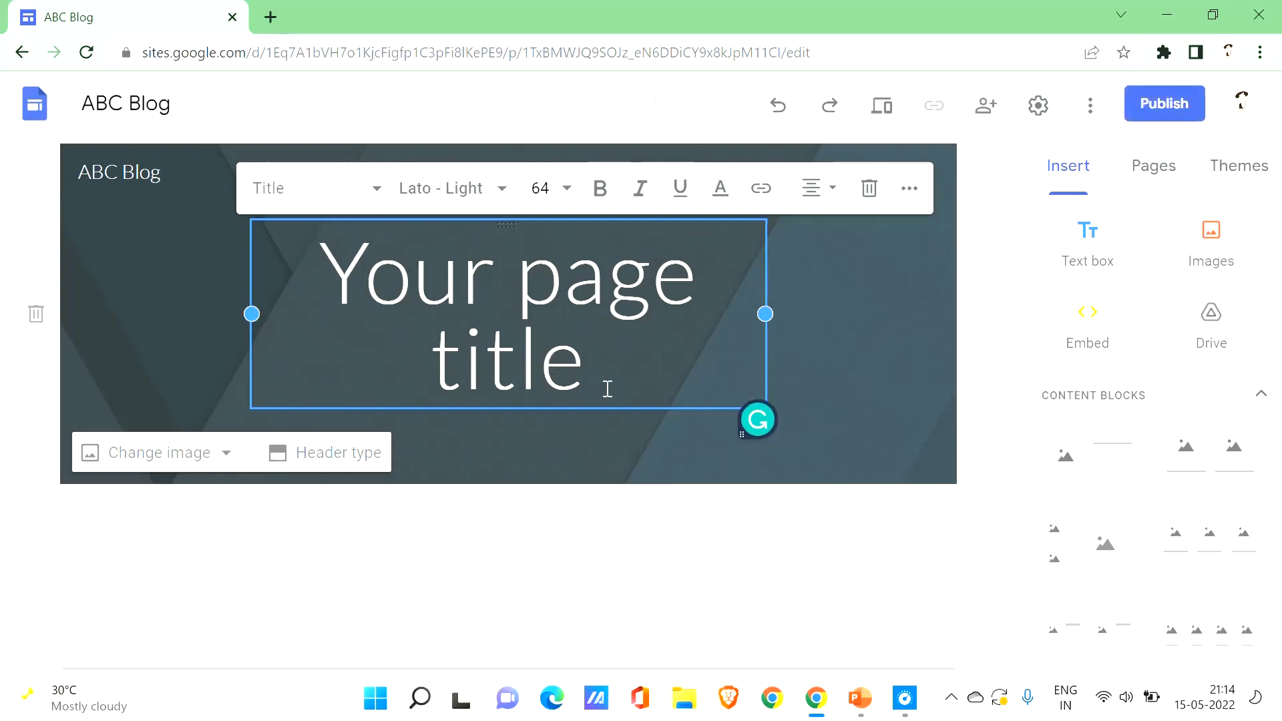
drag(603, 389, 338, 272)
key(BackSpace)
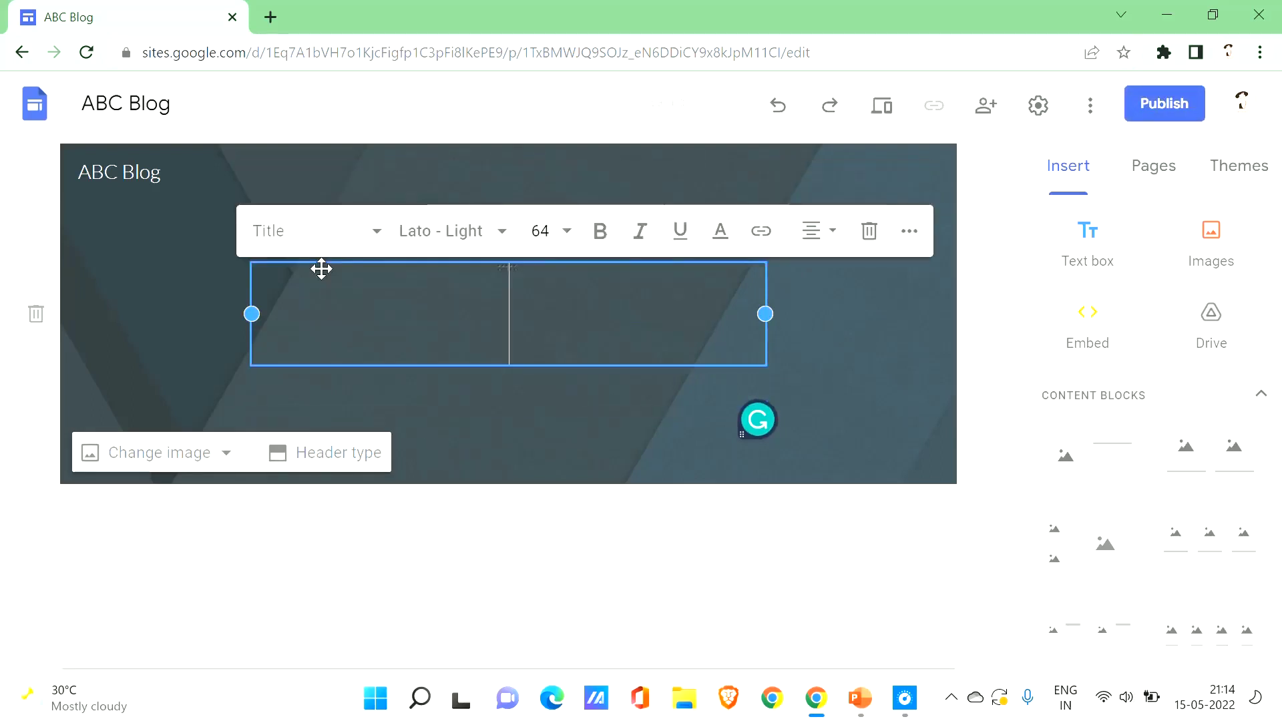
text(W)
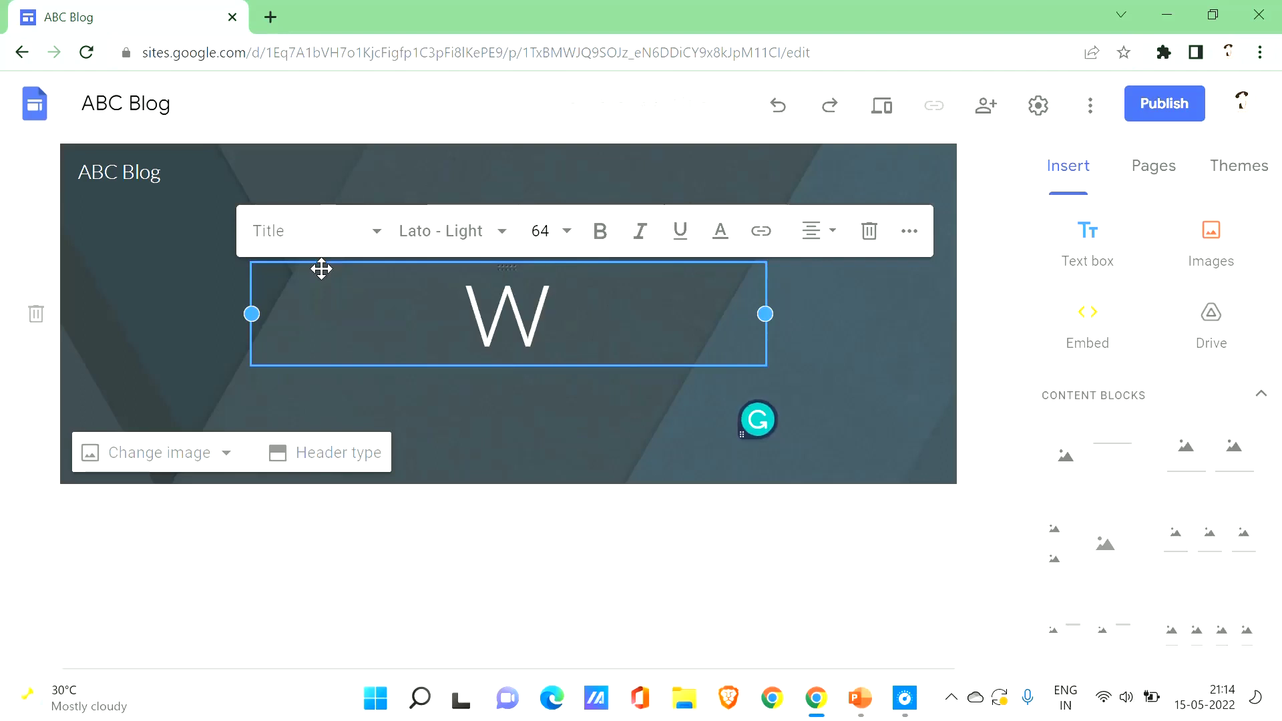
text(elcom)
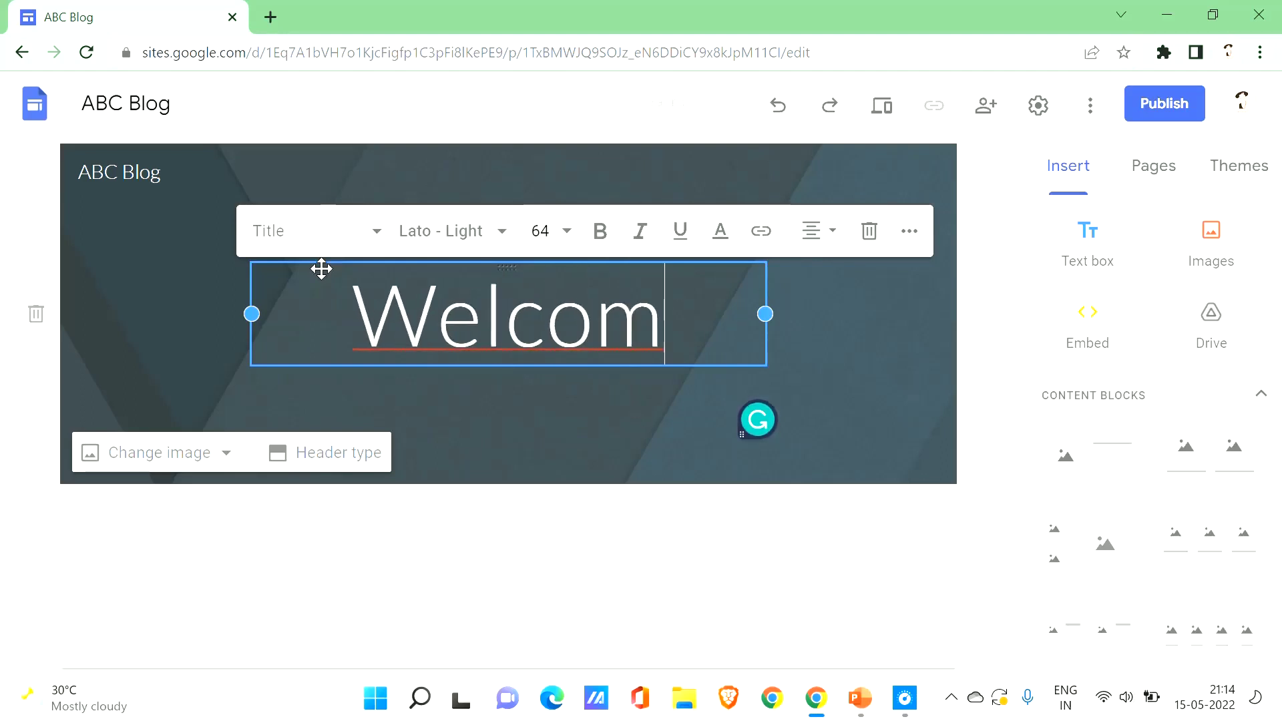
text(e to)
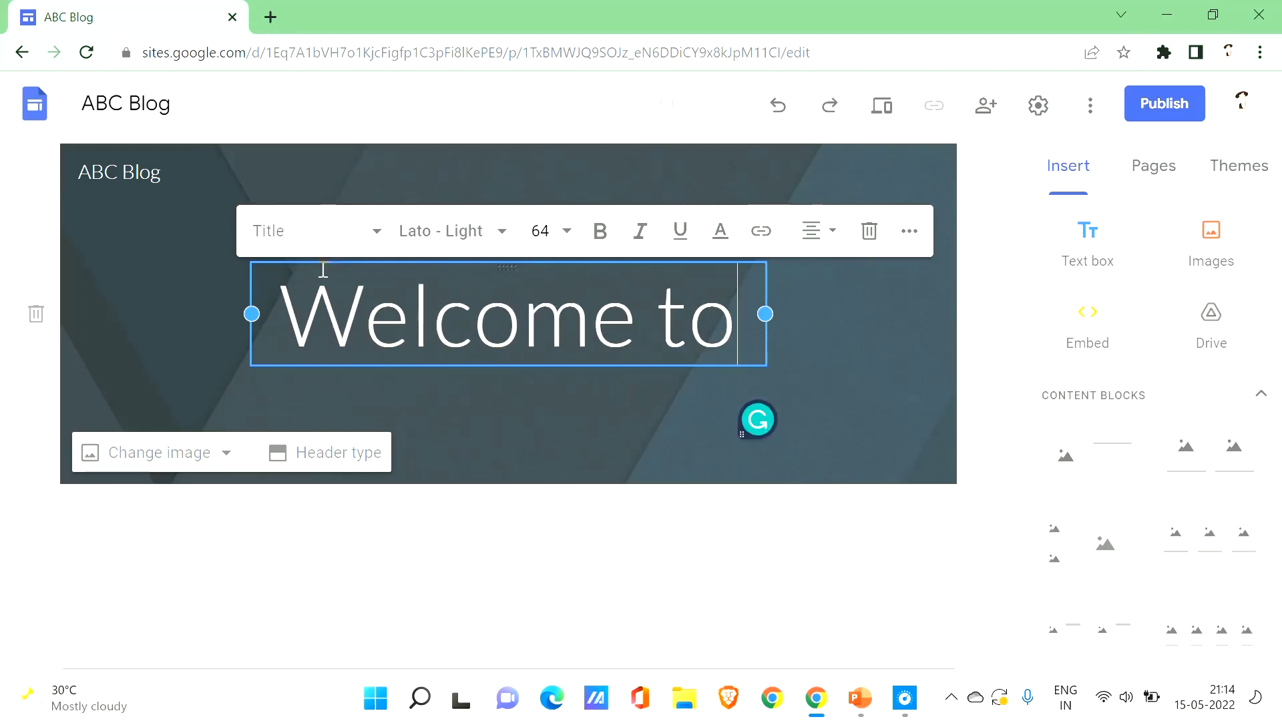
text( < >)
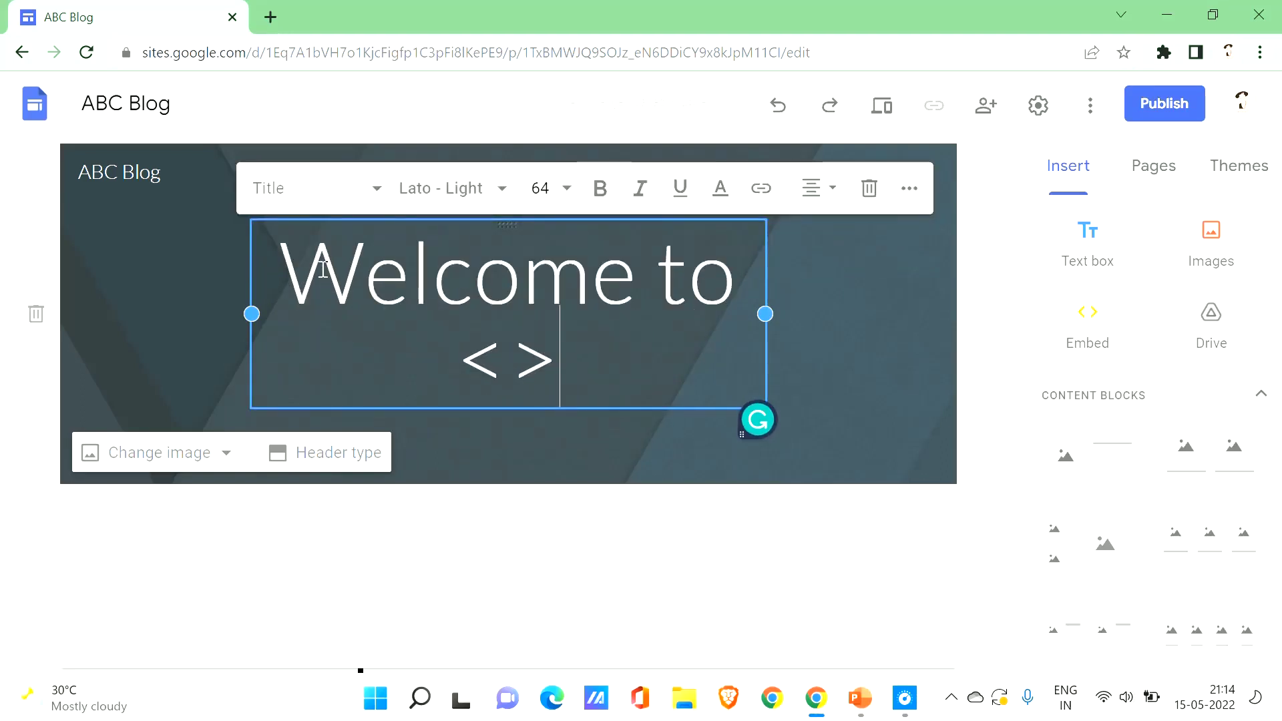
key(Left)
text(blog)
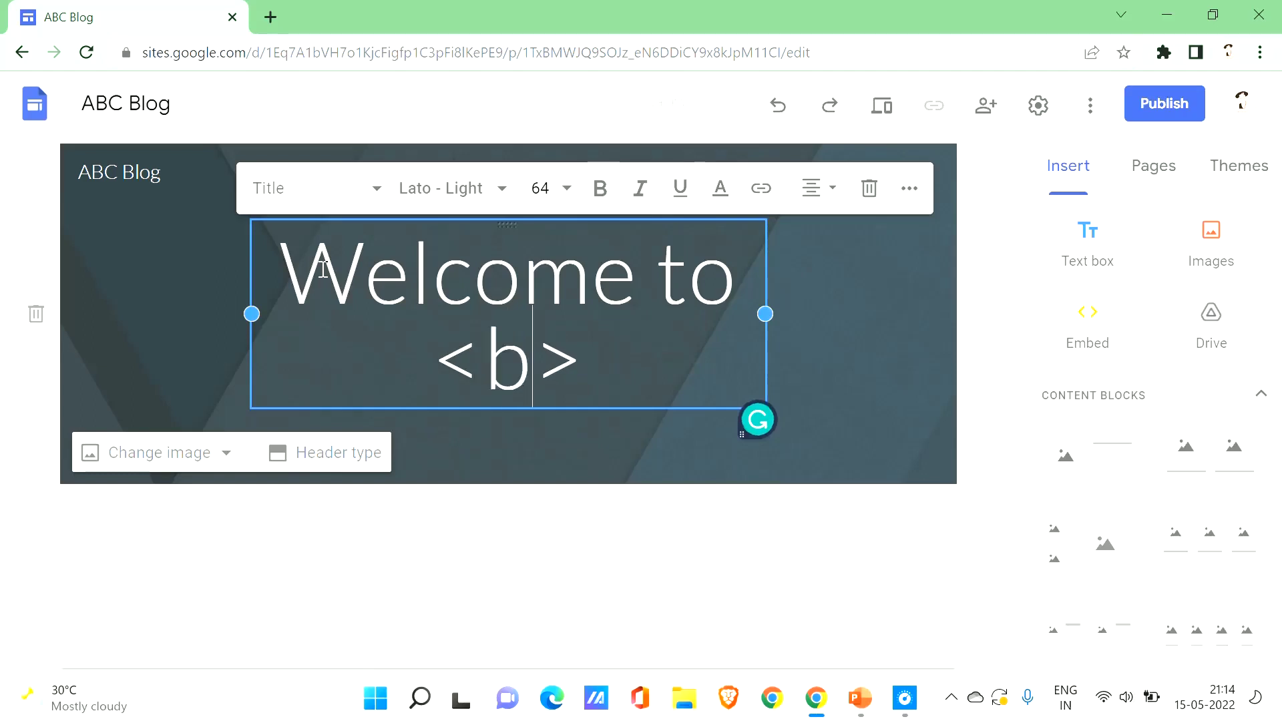
key(Right)
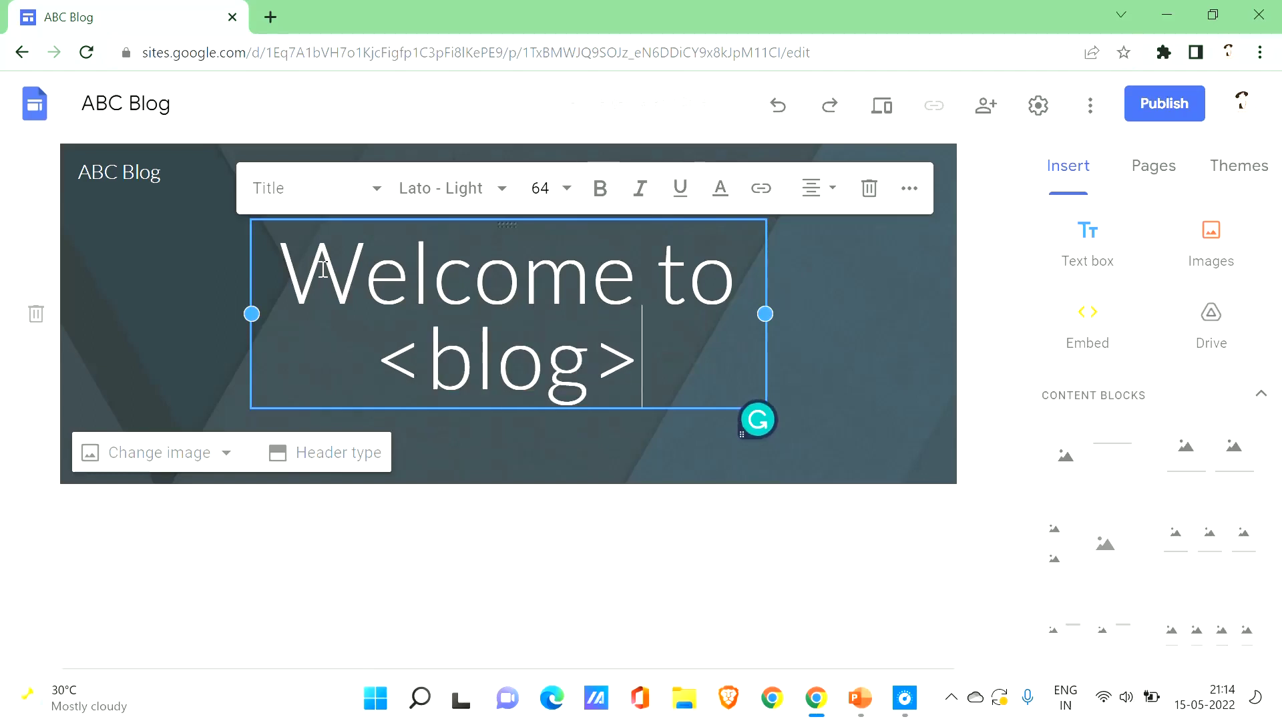
key(Return)
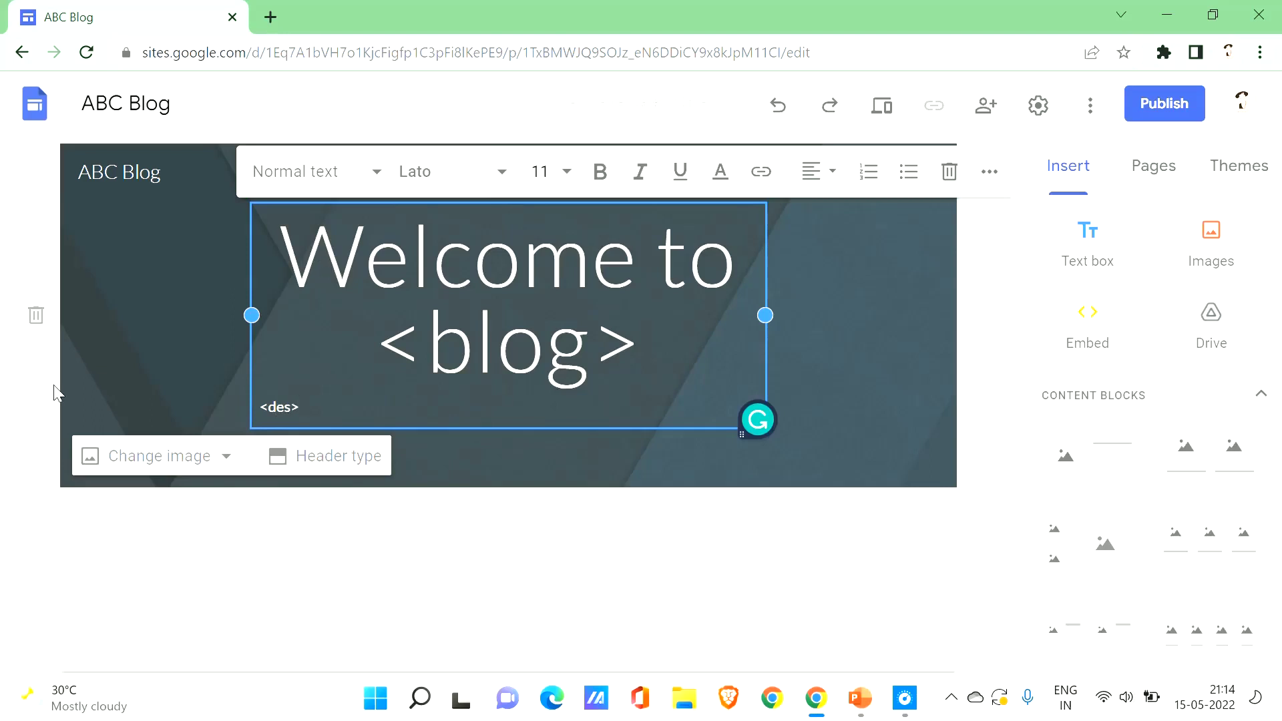
click(642, 498)
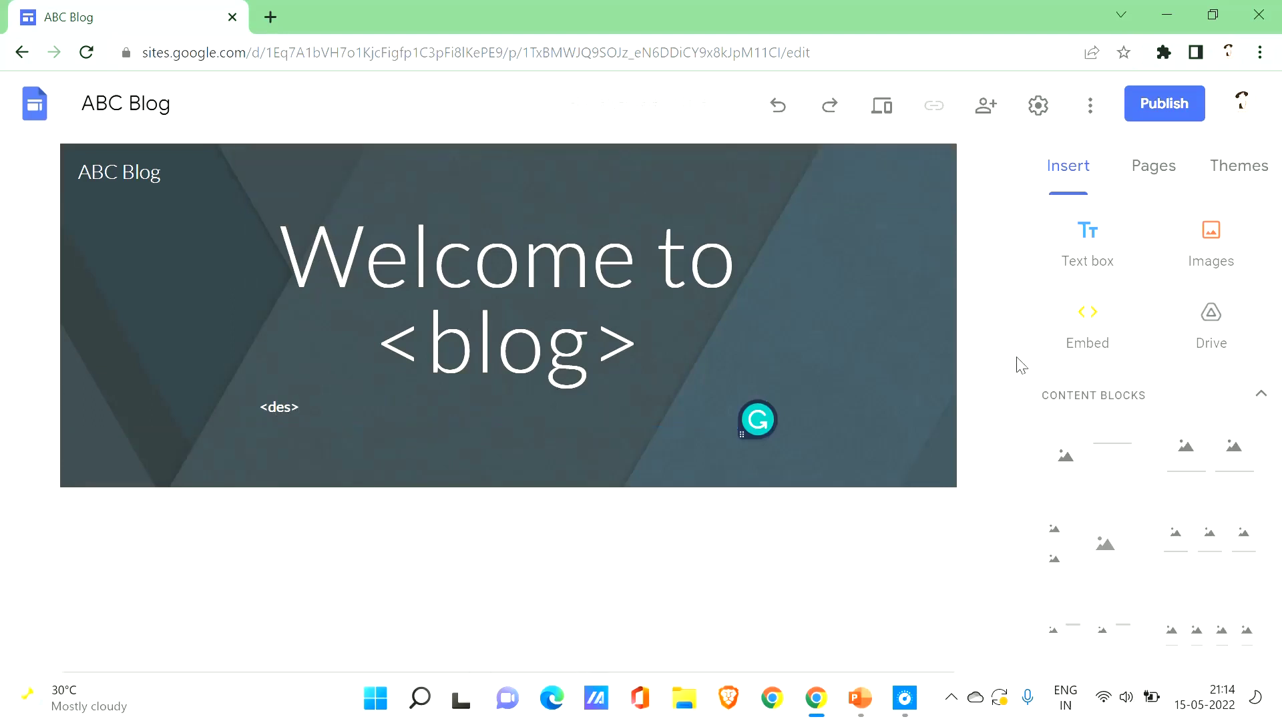
Step: Look through the insertable elements, from the content blocks to the embedded items such as Docs, Forms and Charts
scroll(1021, 366, down, 1)
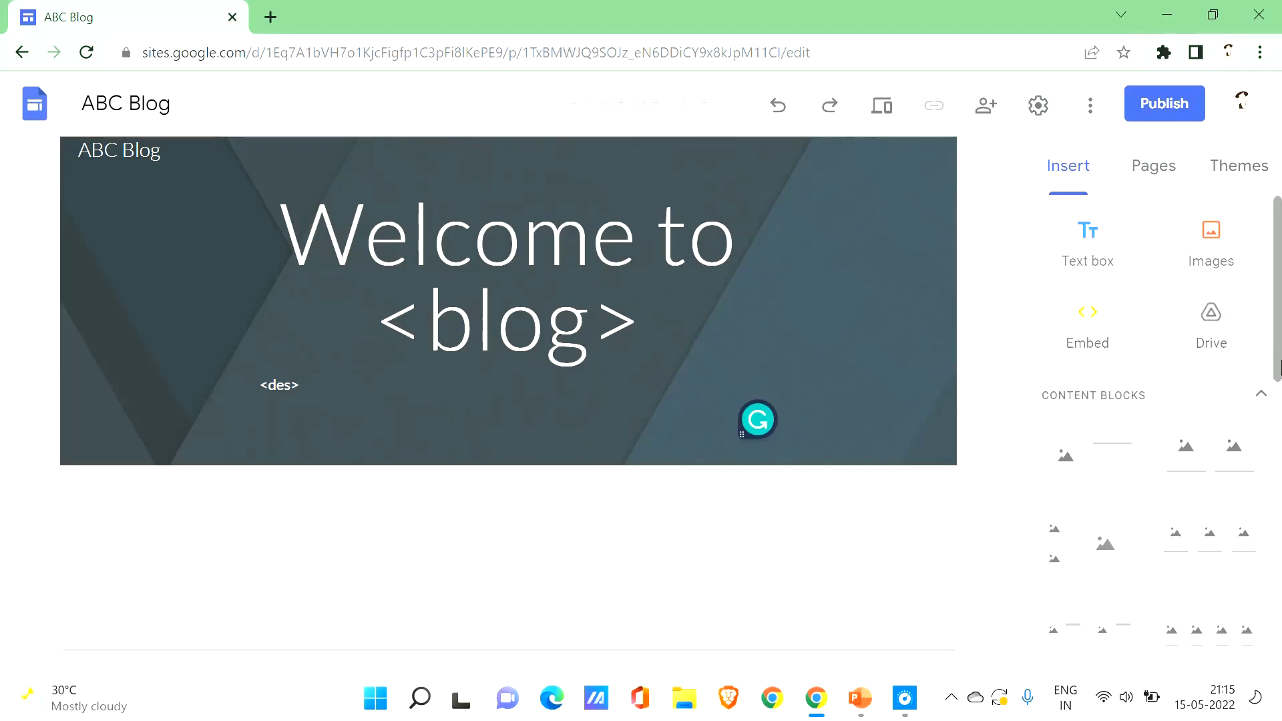
scroll(1280, 366, down, 3)
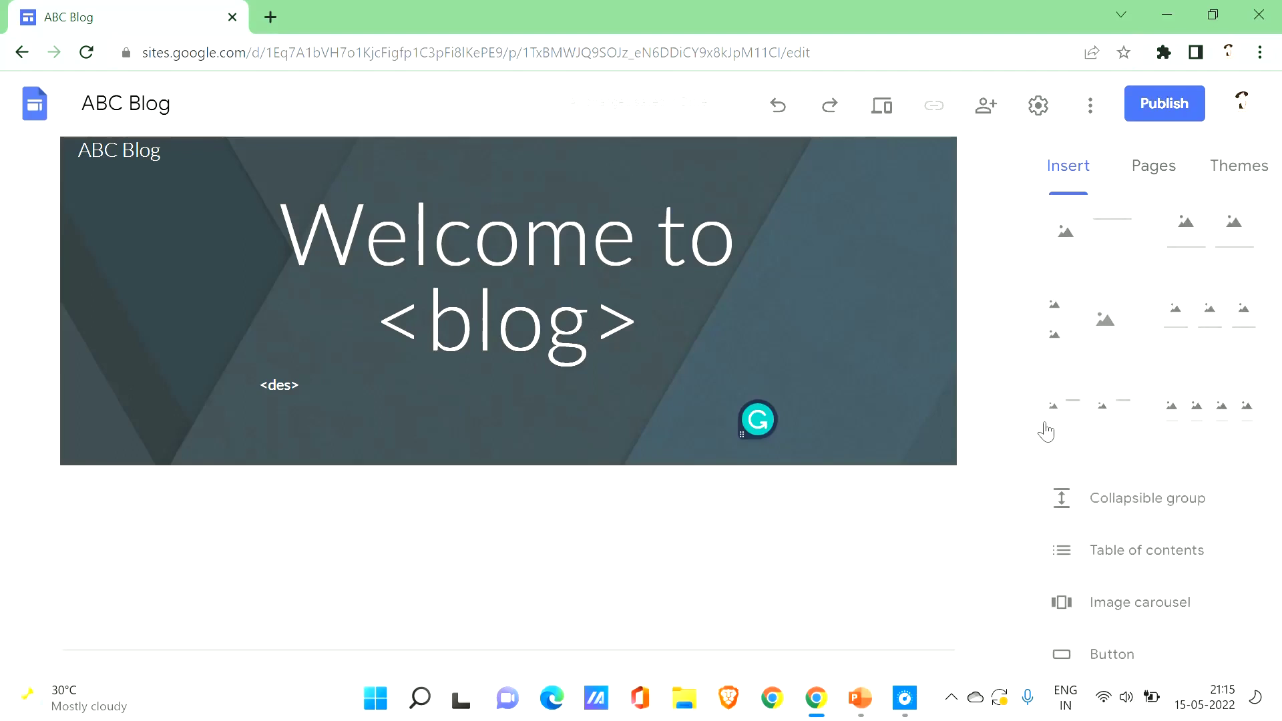
scroll(1279, 515, down, 3)
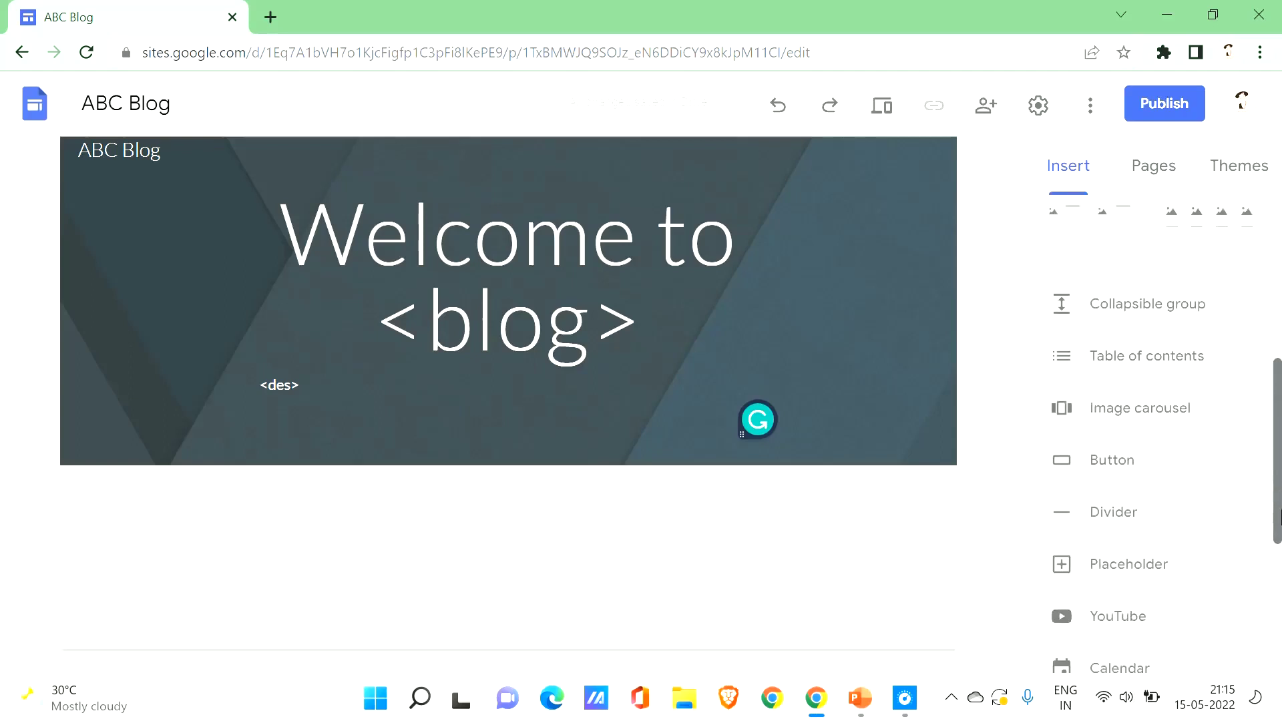
scroll(1280, 516, down, 1)
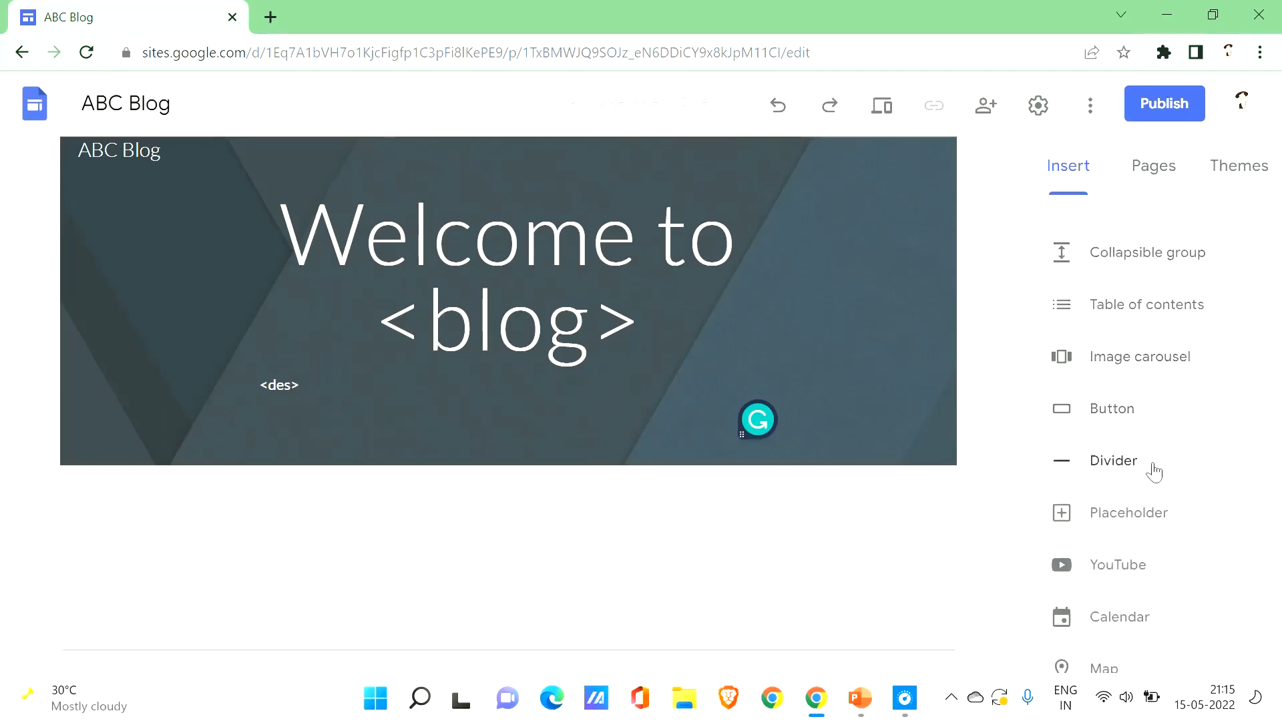
scroll(1227, 524, down, 3)
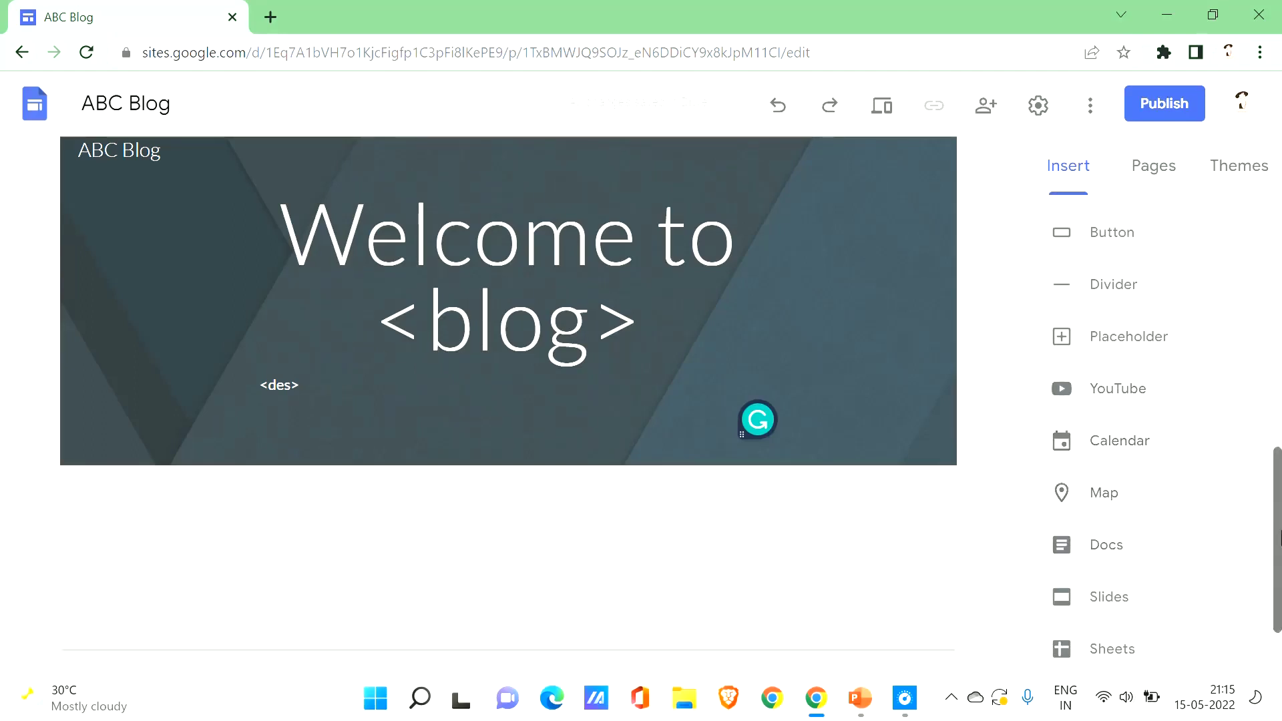
scroll(1279, 534, down, 2)
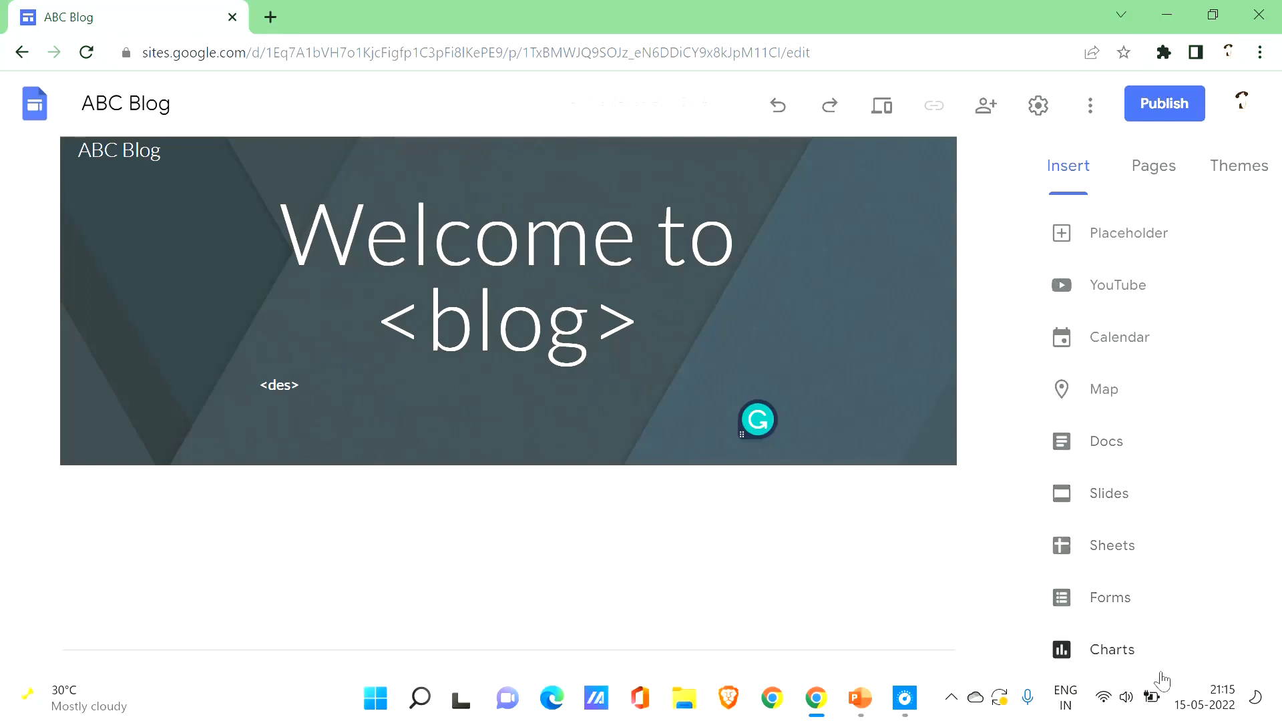
drag(1276, 545, 1268, 285)
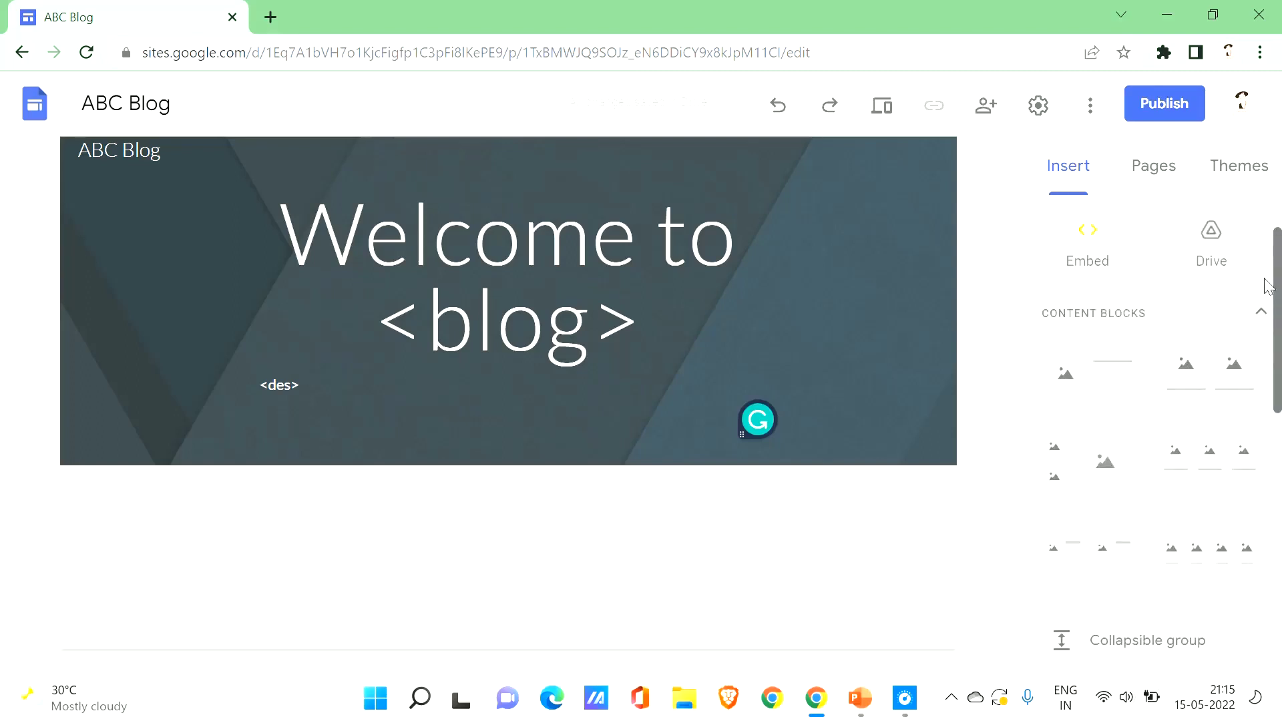
click(714, 345)
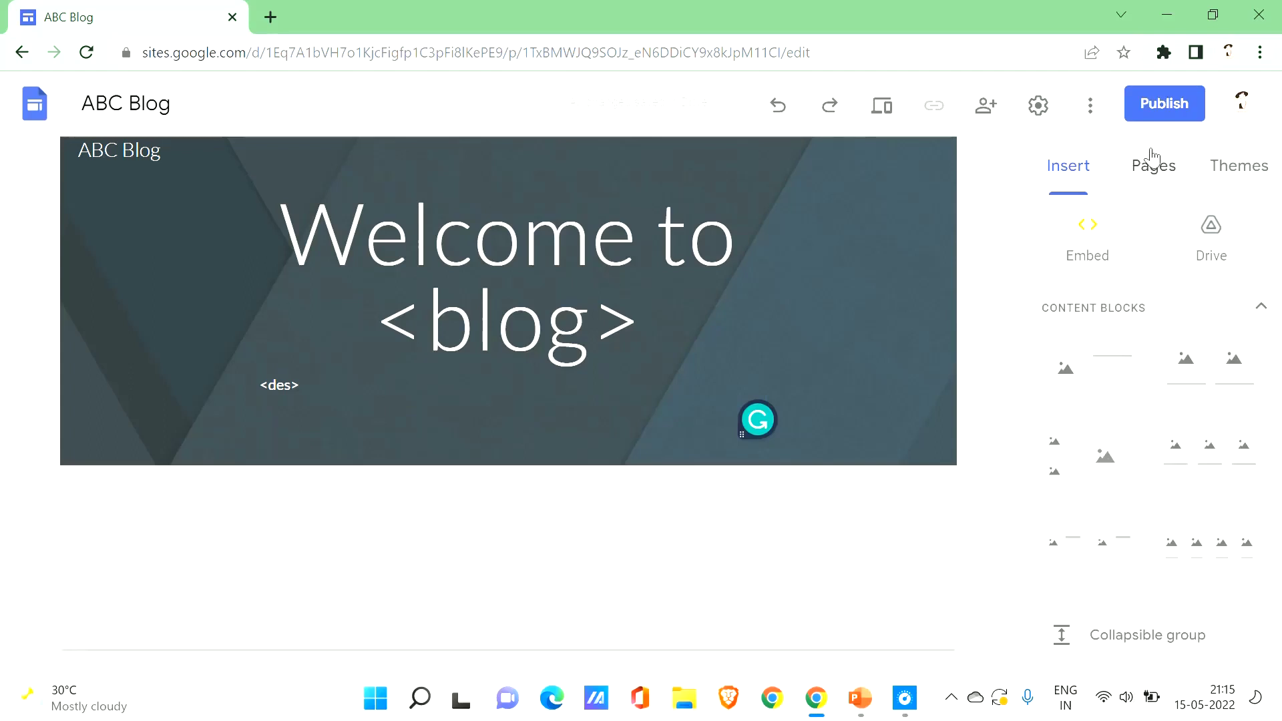
Step: Try the Cover, Large banner and Title only header types on the page header, and return it to Banner
mouse_move(933, 197)
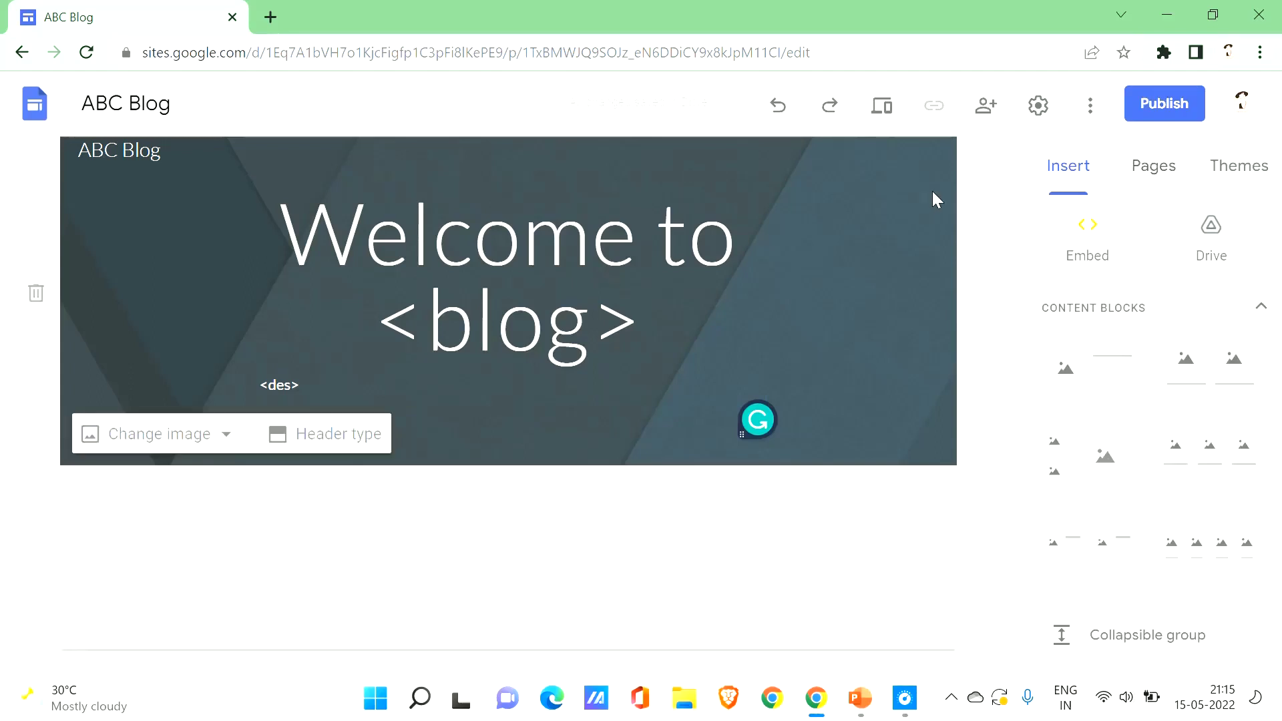
click(323, 446)
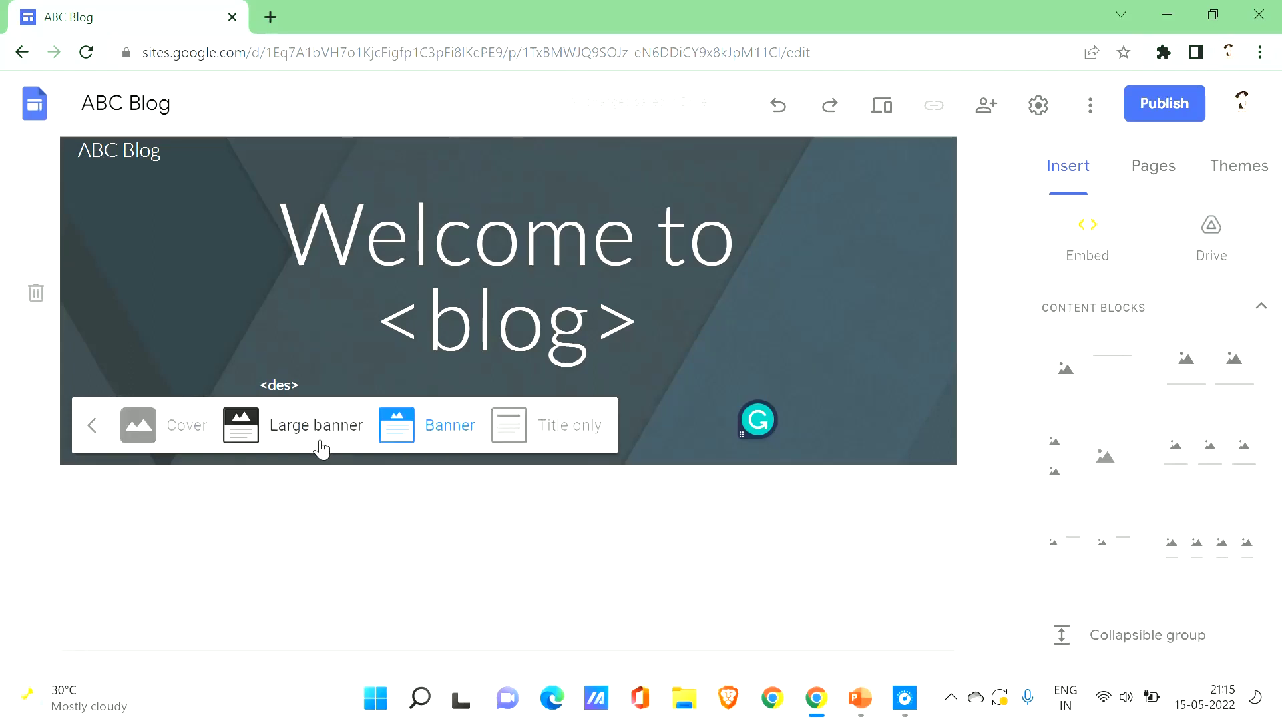
click(133, 441)
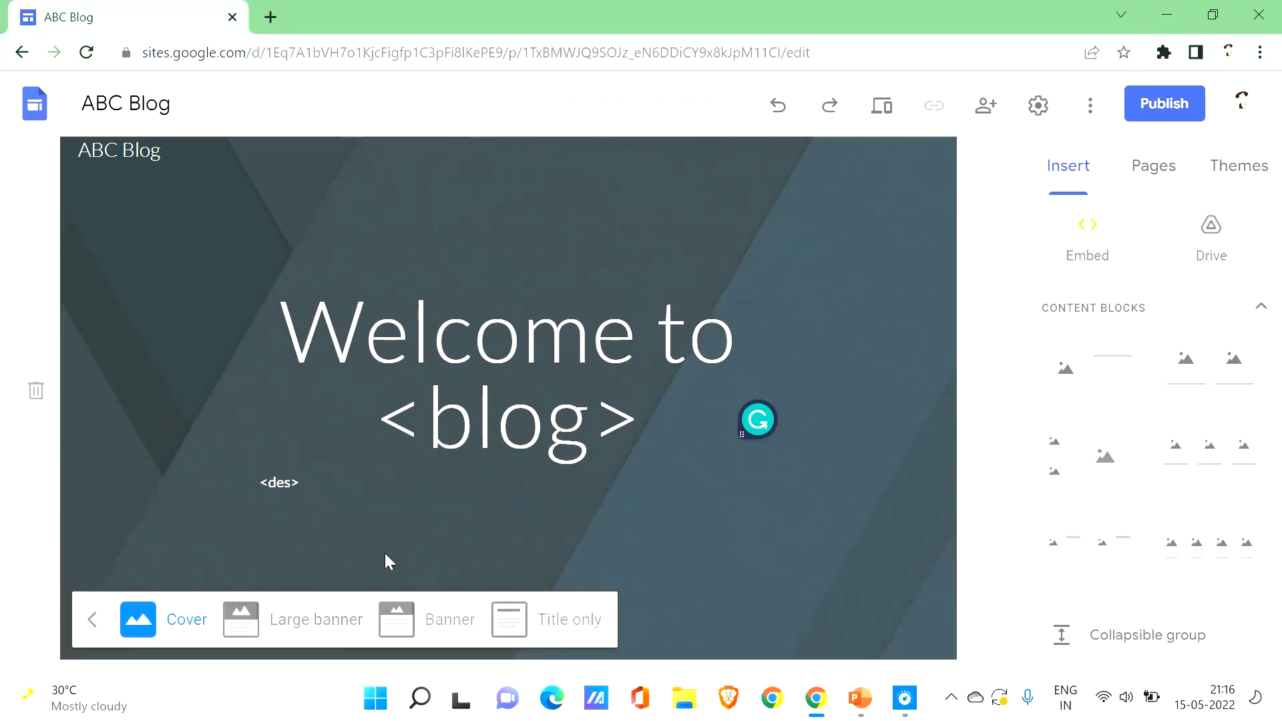
click(320, 639)
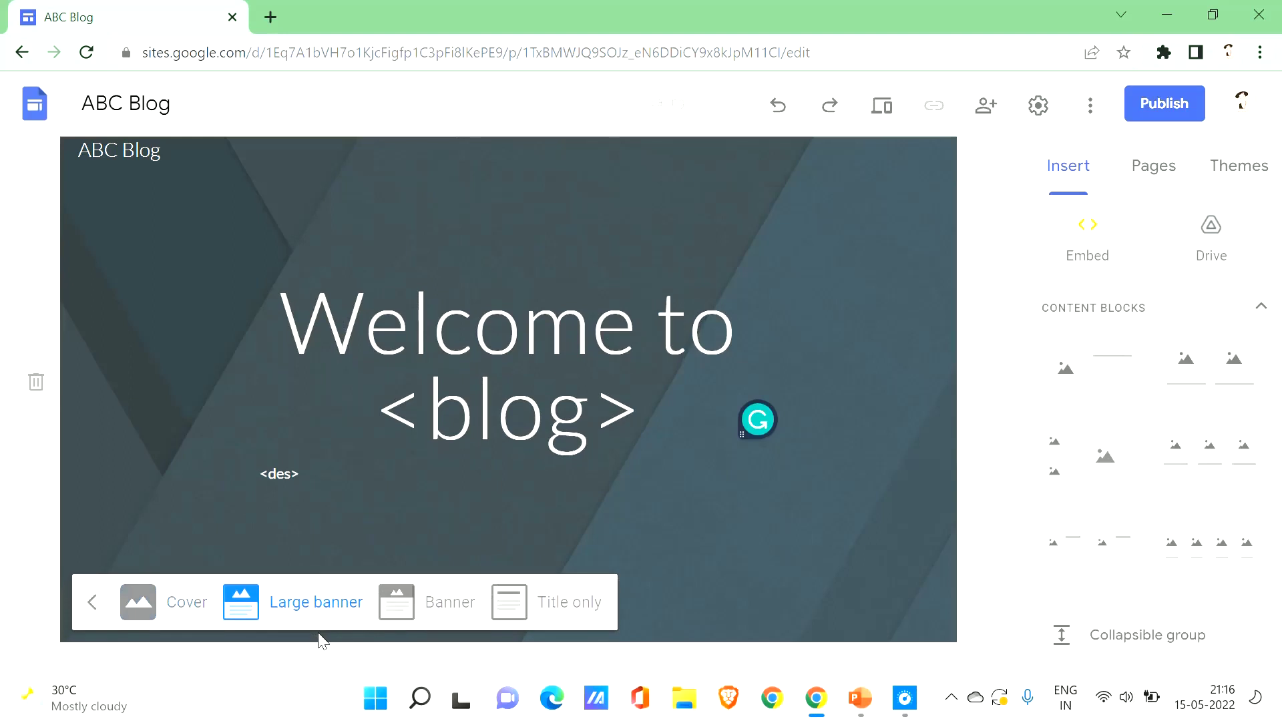
click(478, 590)
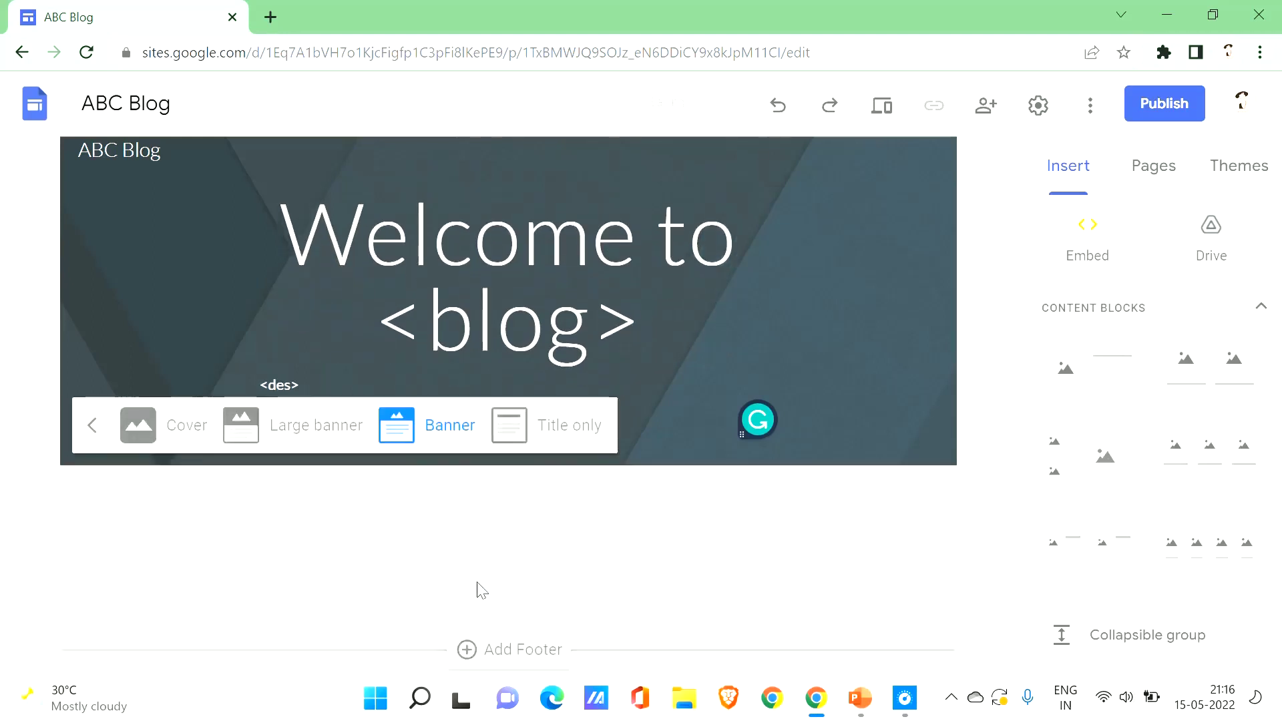
click(548, 437)
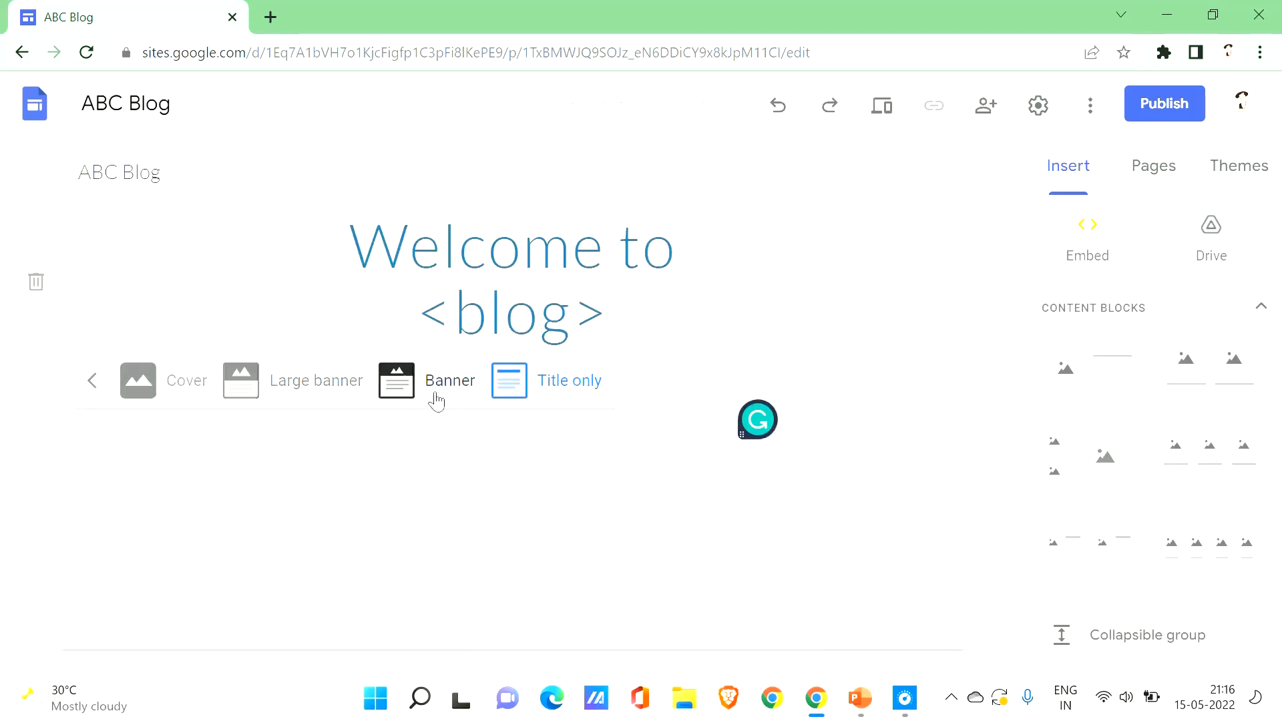
click(385, 372)
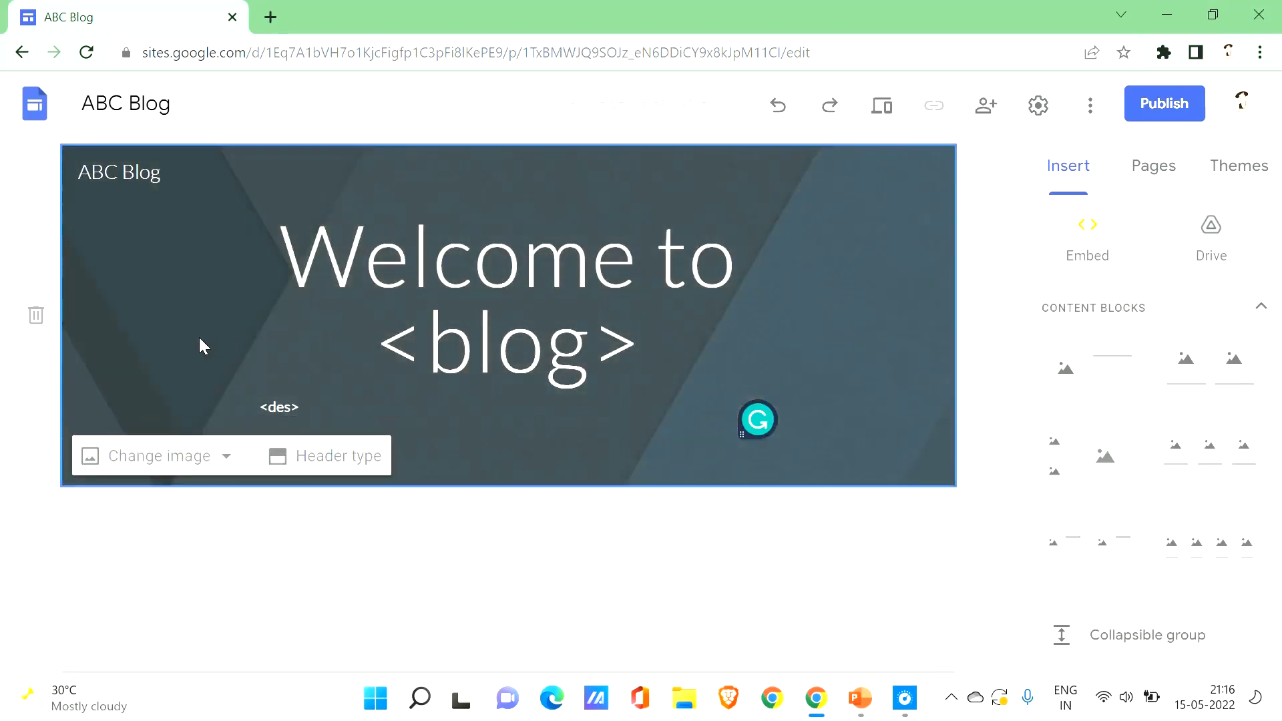
click(354, 458)
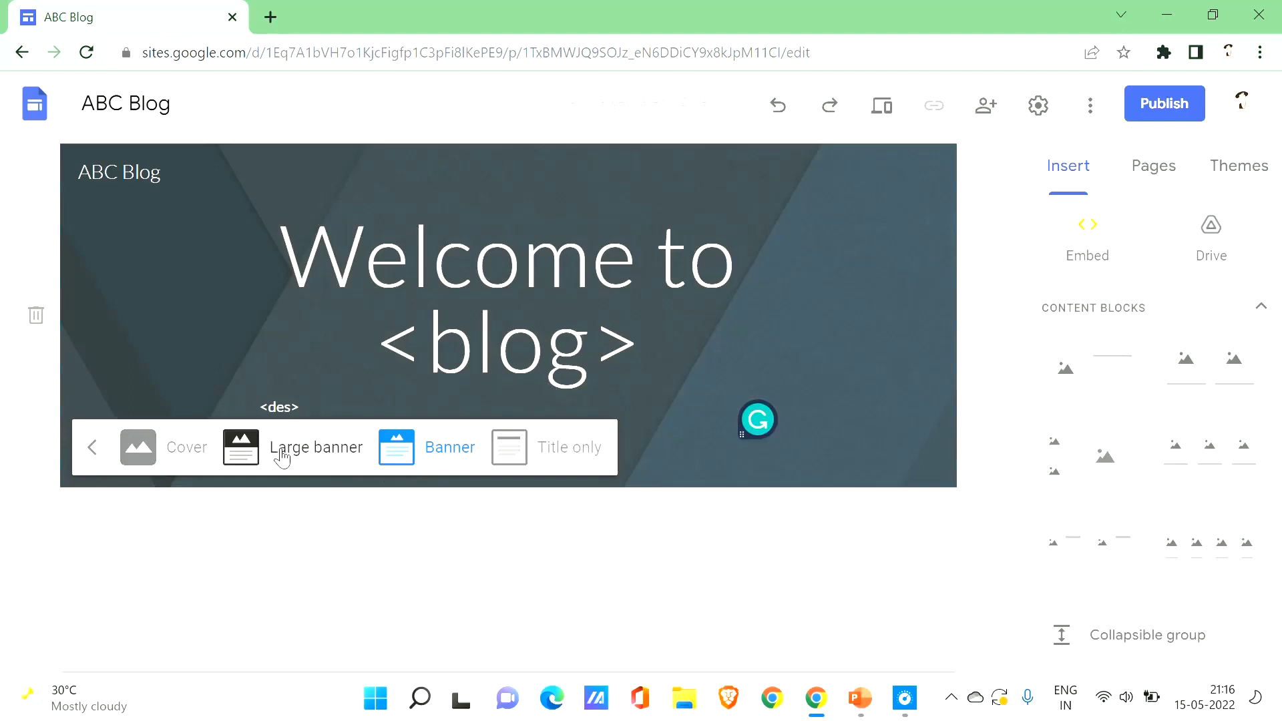
click(257, 360)
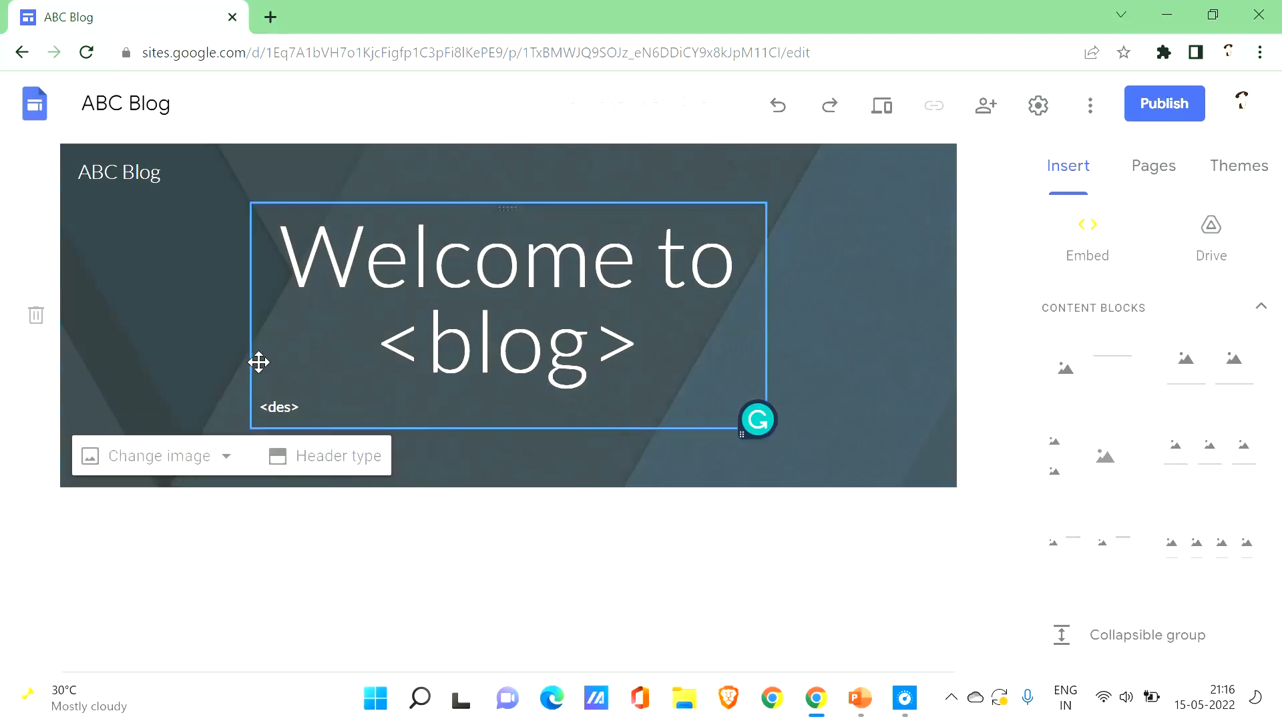
click(228, 472)
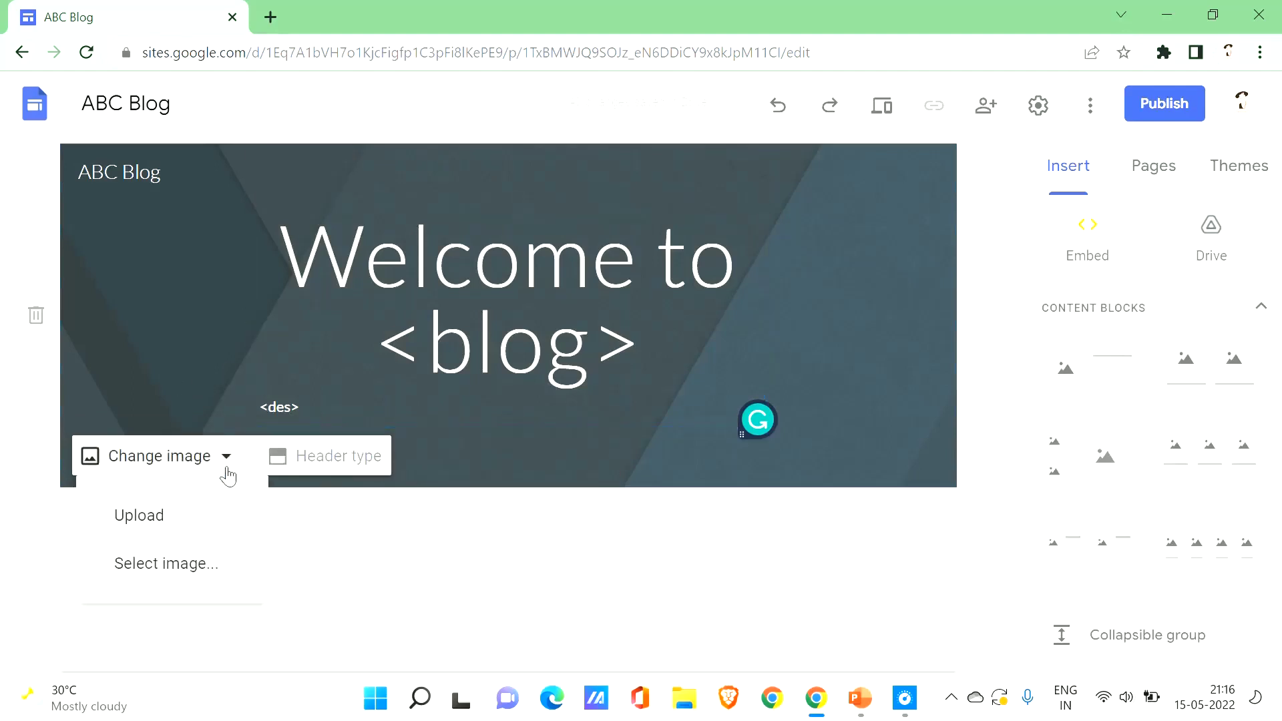
click(226, 461)
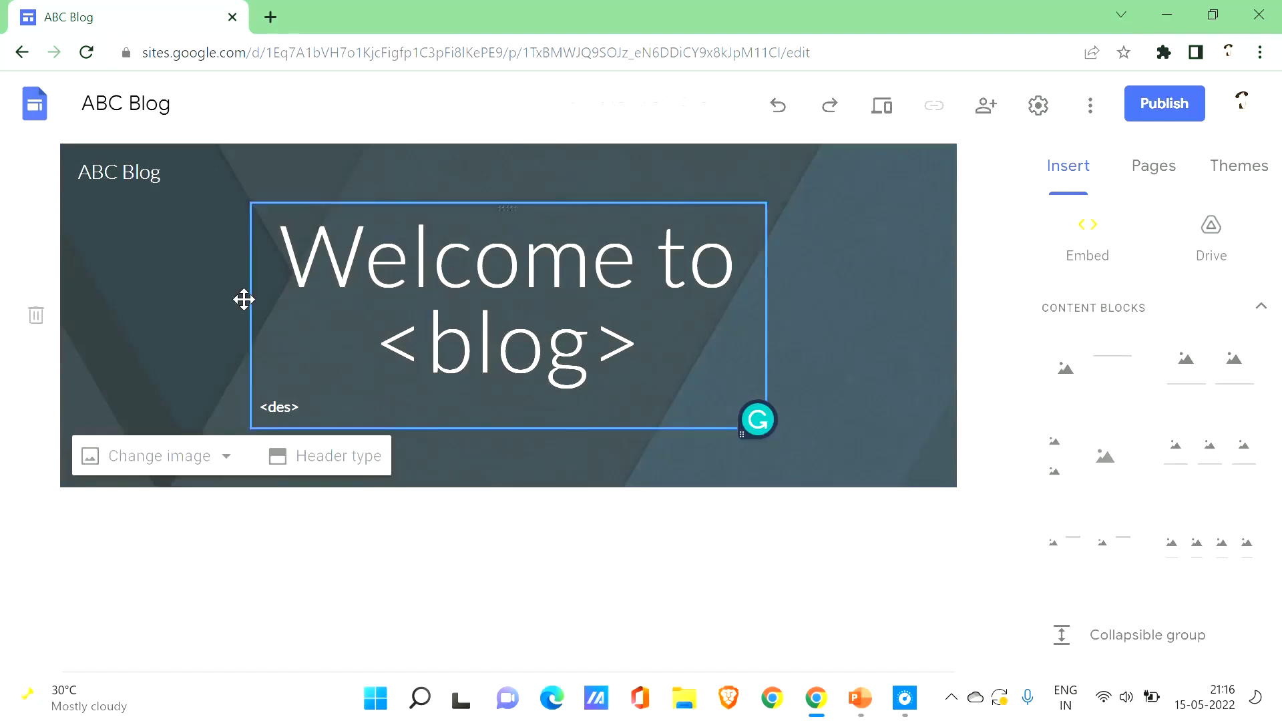
mouse_move(383, 212)
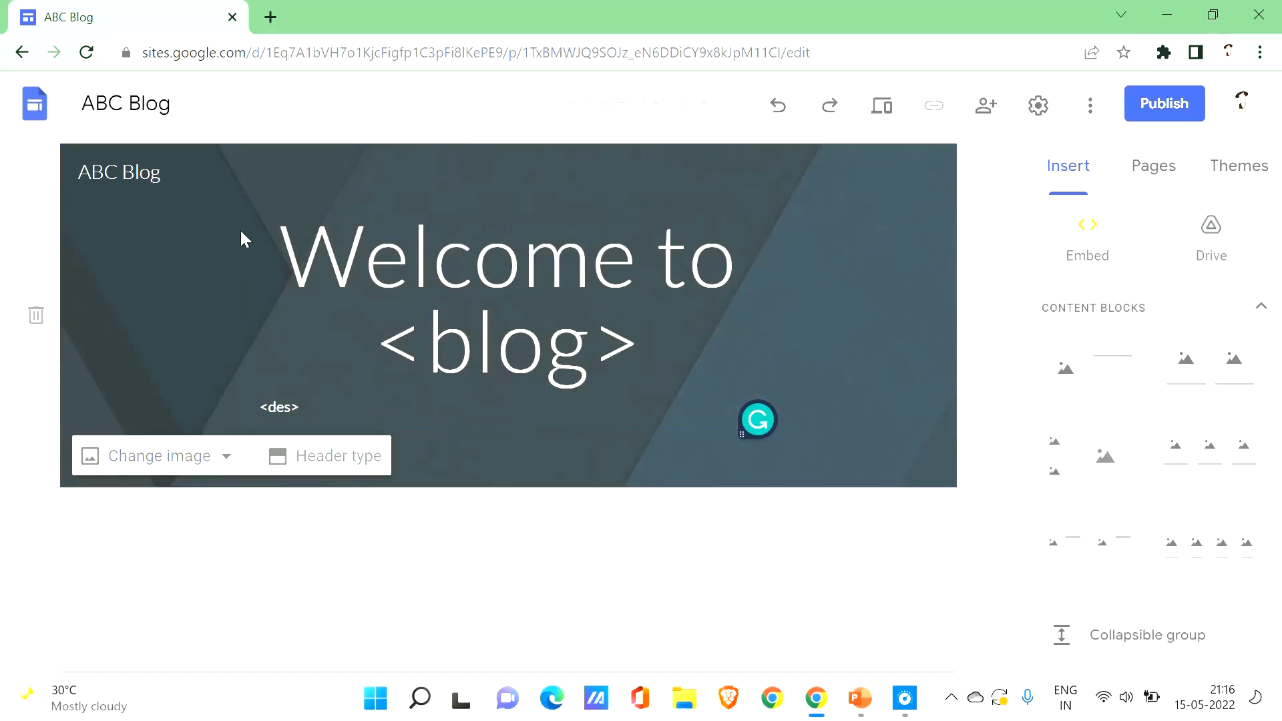
Step: Look through the sources for a new header image: Gallery, By URL, Search, Your albums and Google Drive
click(227, 461)
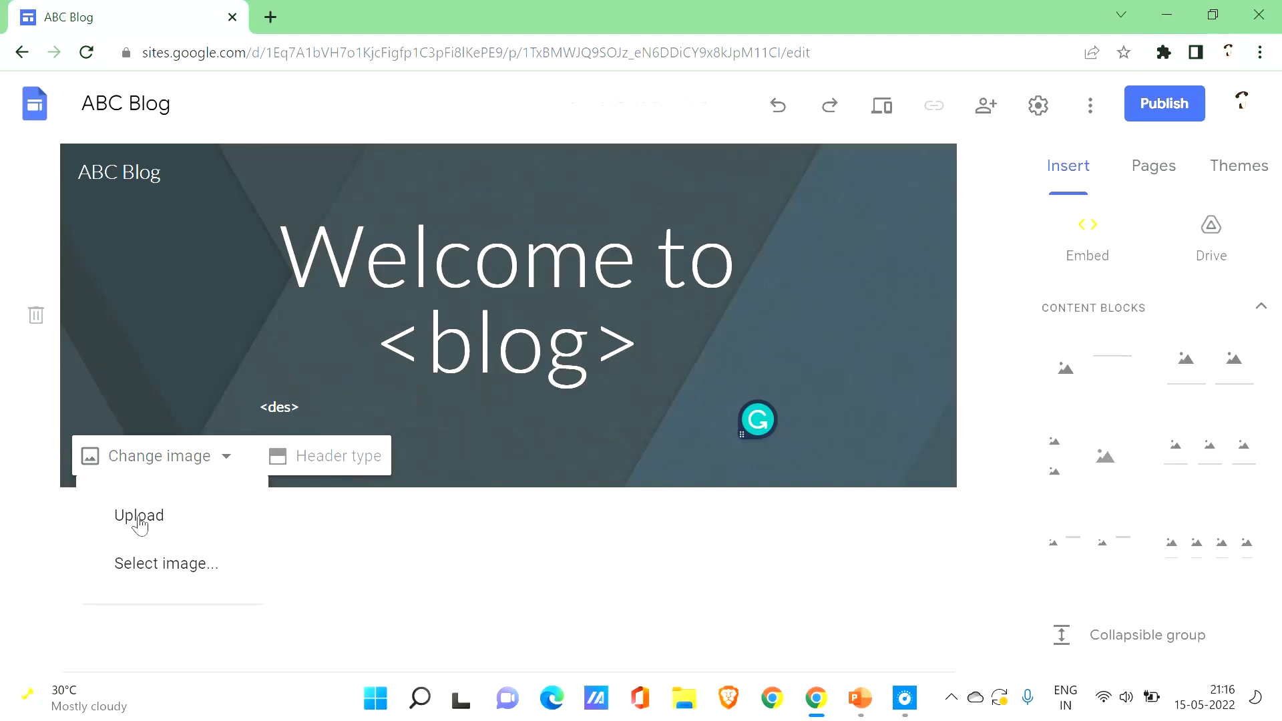
click(159, 576)
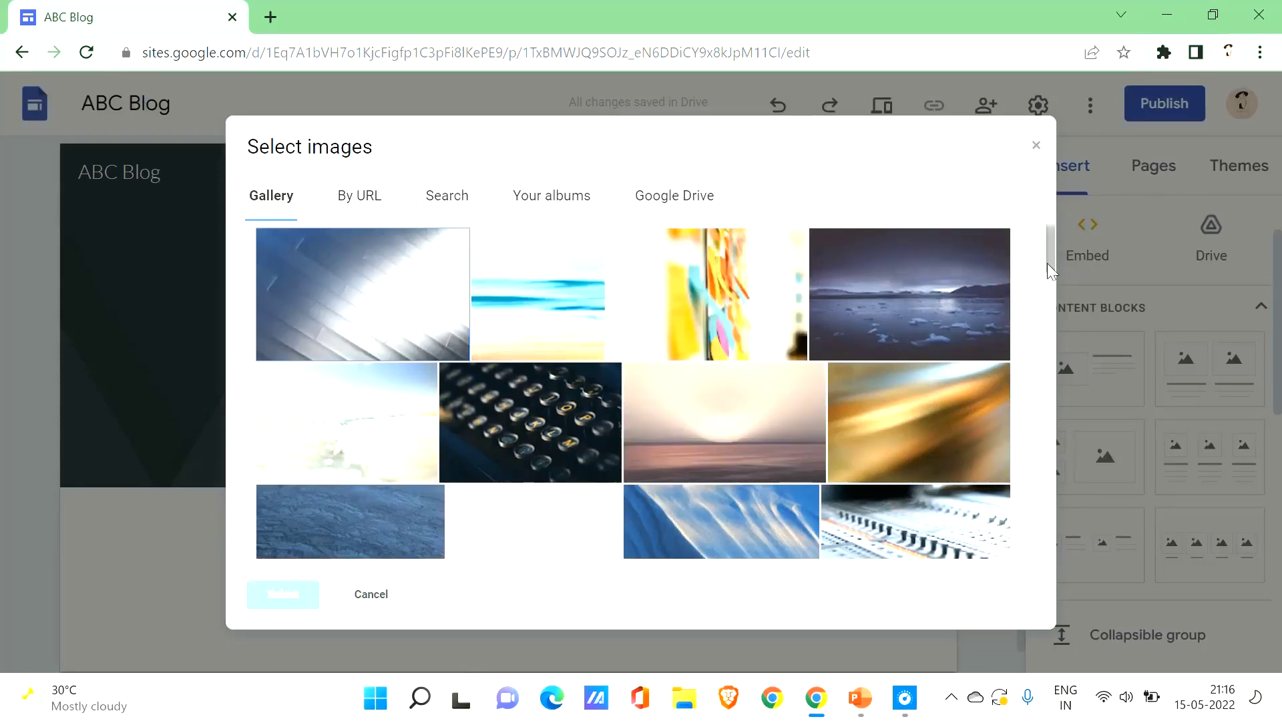
mouse_move(1051, 261)
mouse_down()
mouse_move(1102, 543)
mouse_move(1052, 257)
mouse_up()
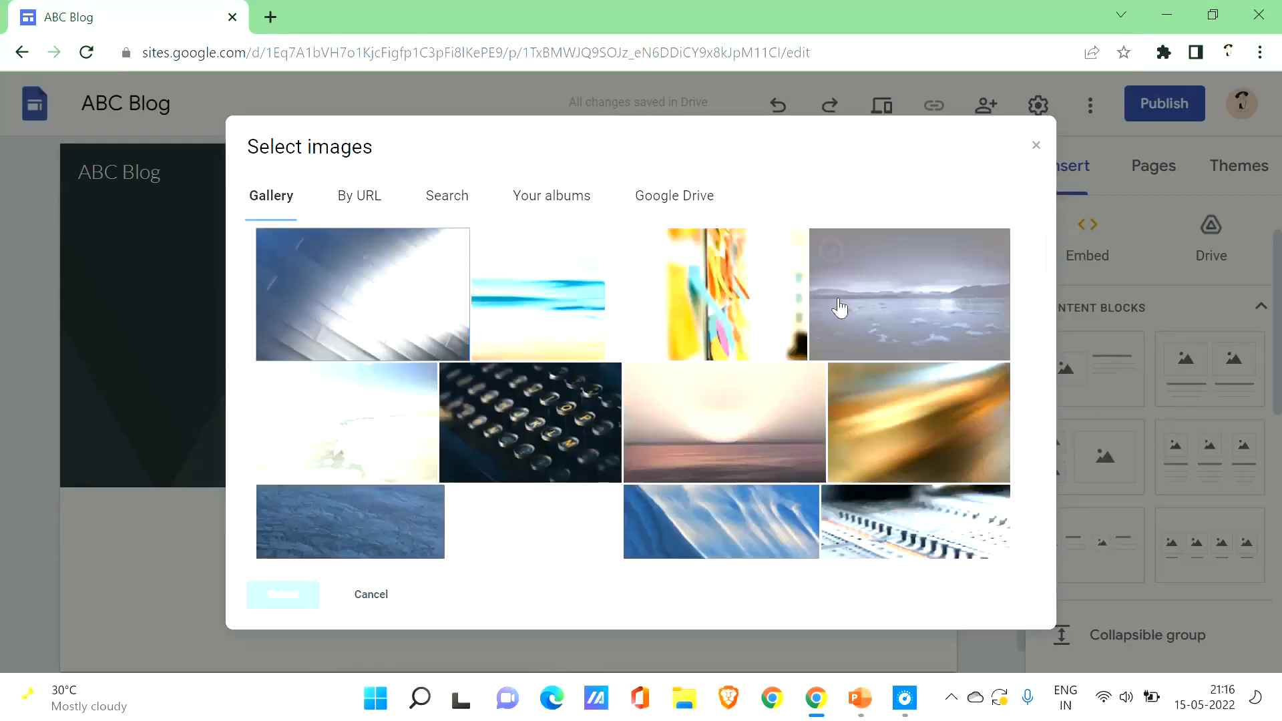
click(374, 201)
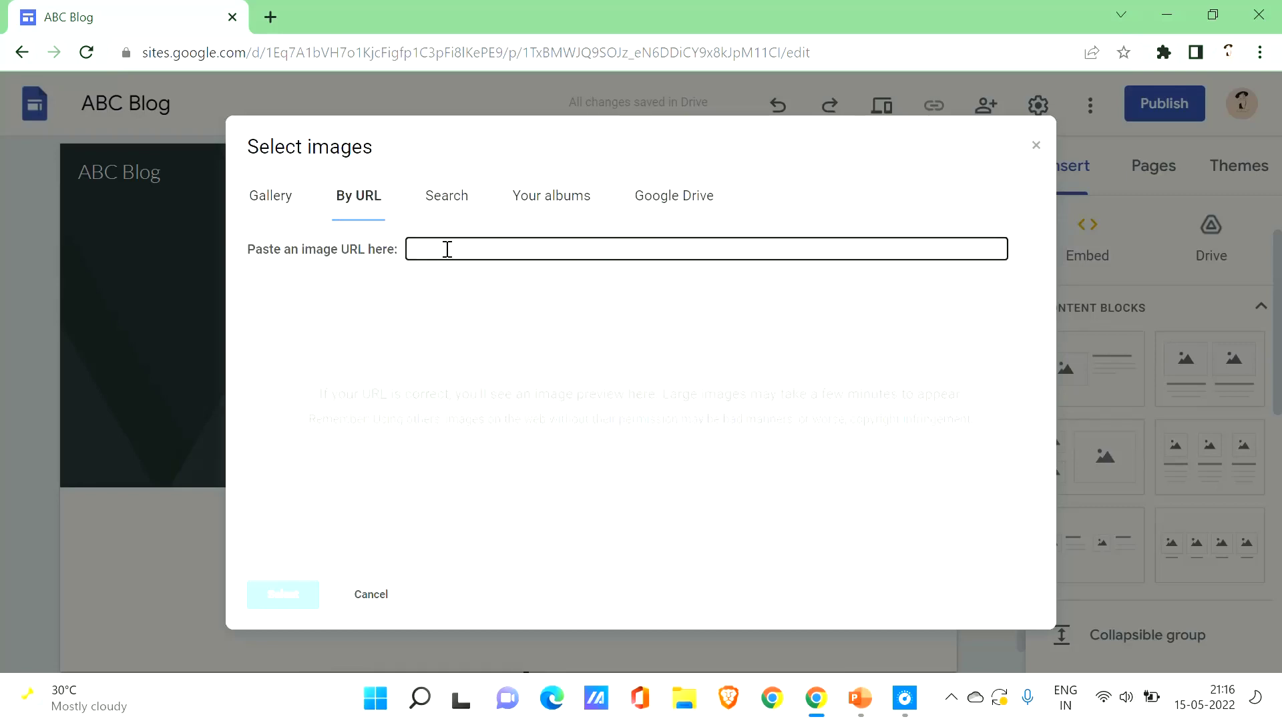
click(431, 204)
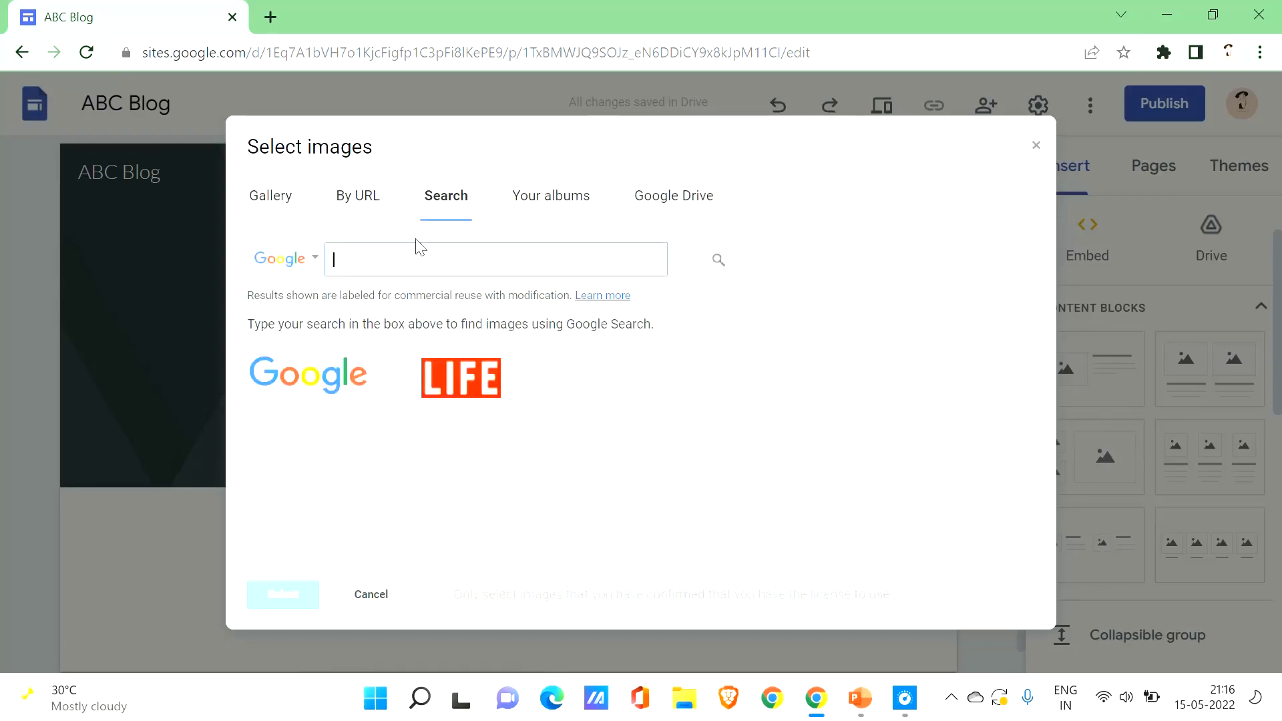
click(294, 267)
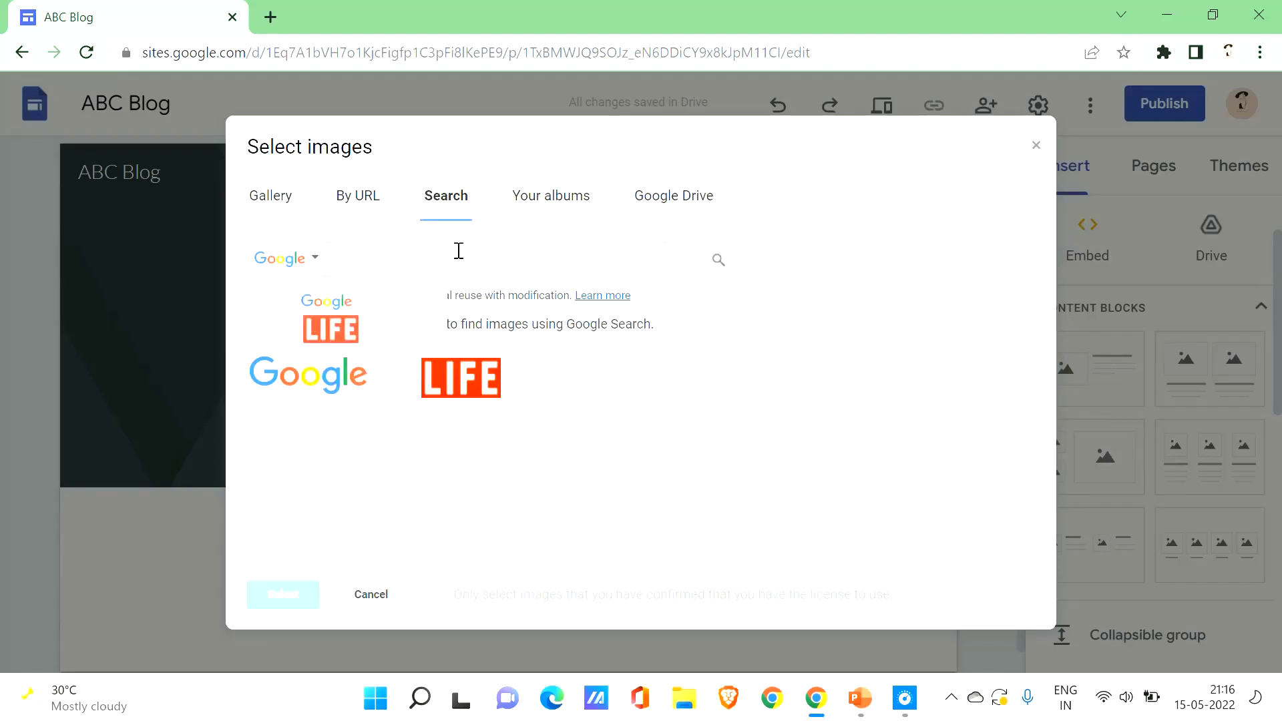
click(563, 203)
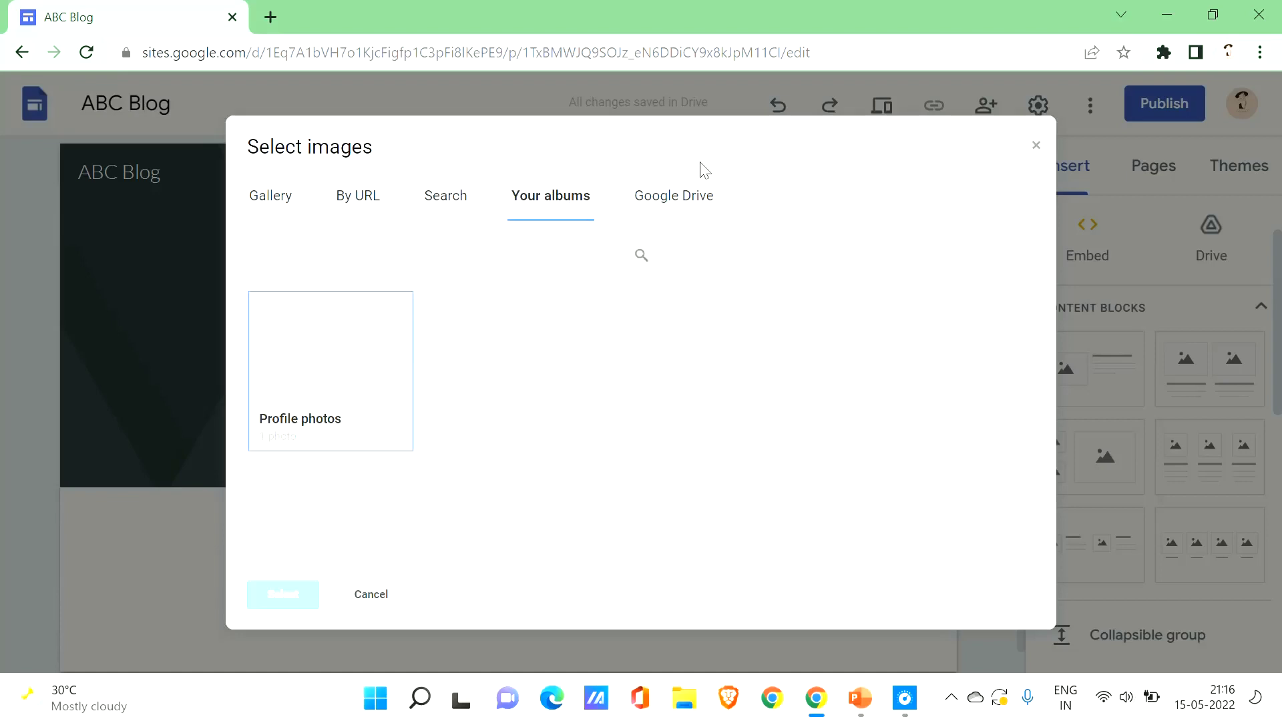
click(702, 194)
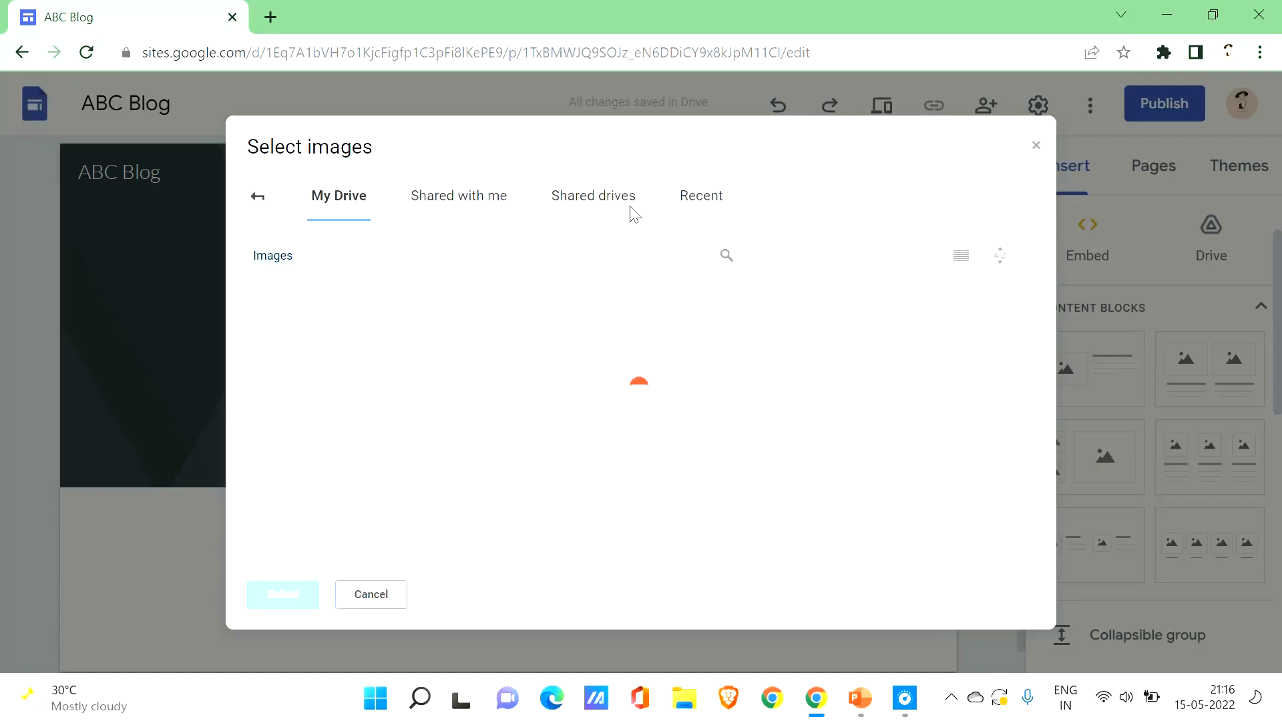
click(491, 199)
click(260, 197)
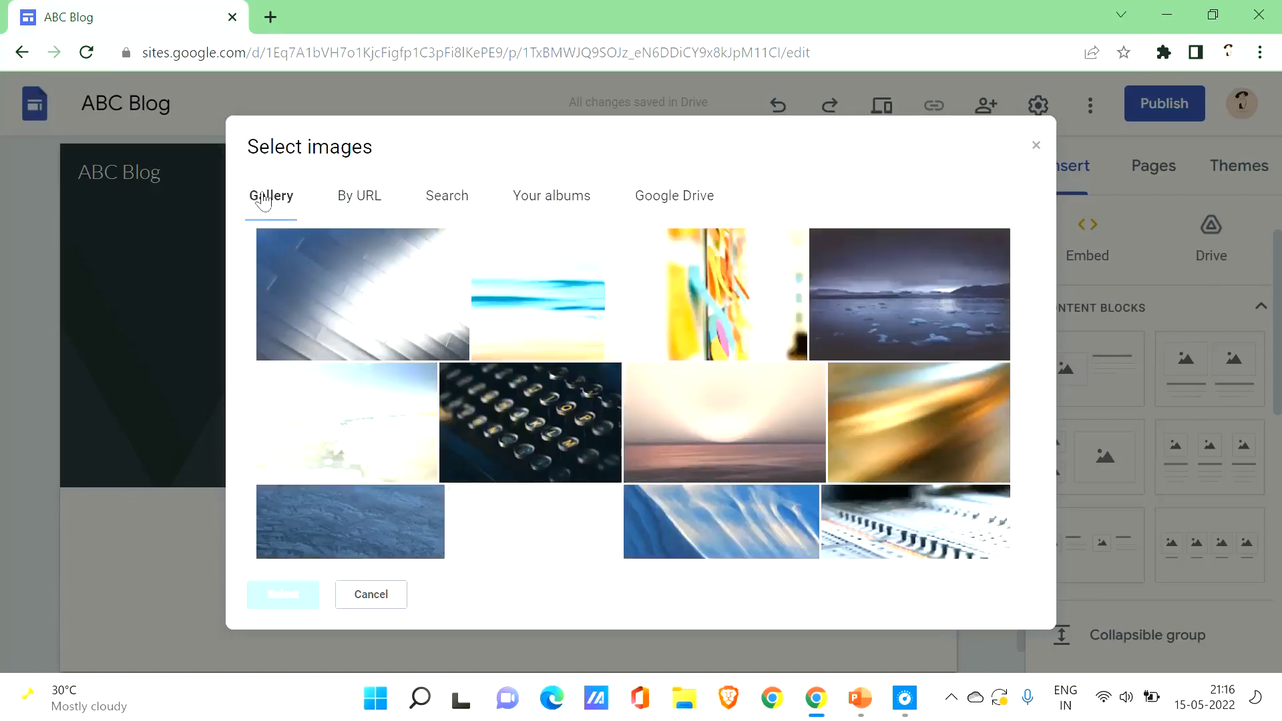
Step: Search Google images for "flowers" and set the white and yellow frangipani photo as the header image
click(447, 204)
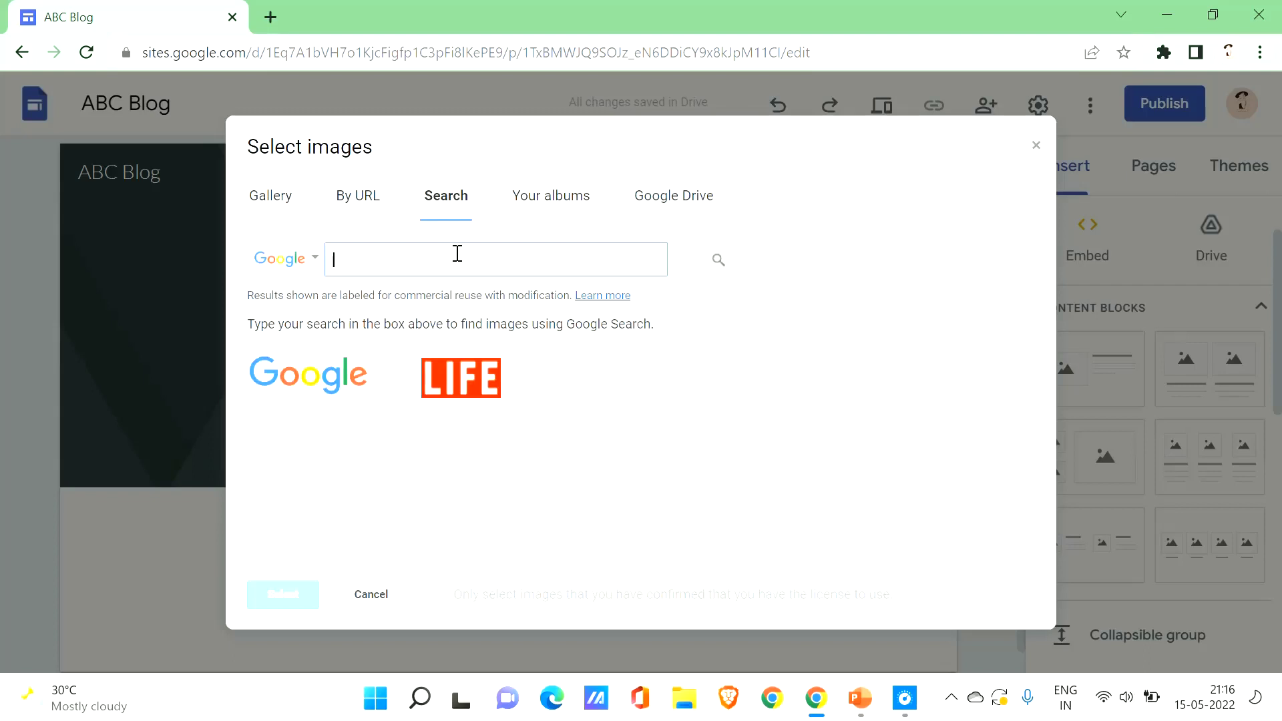
text(flo)
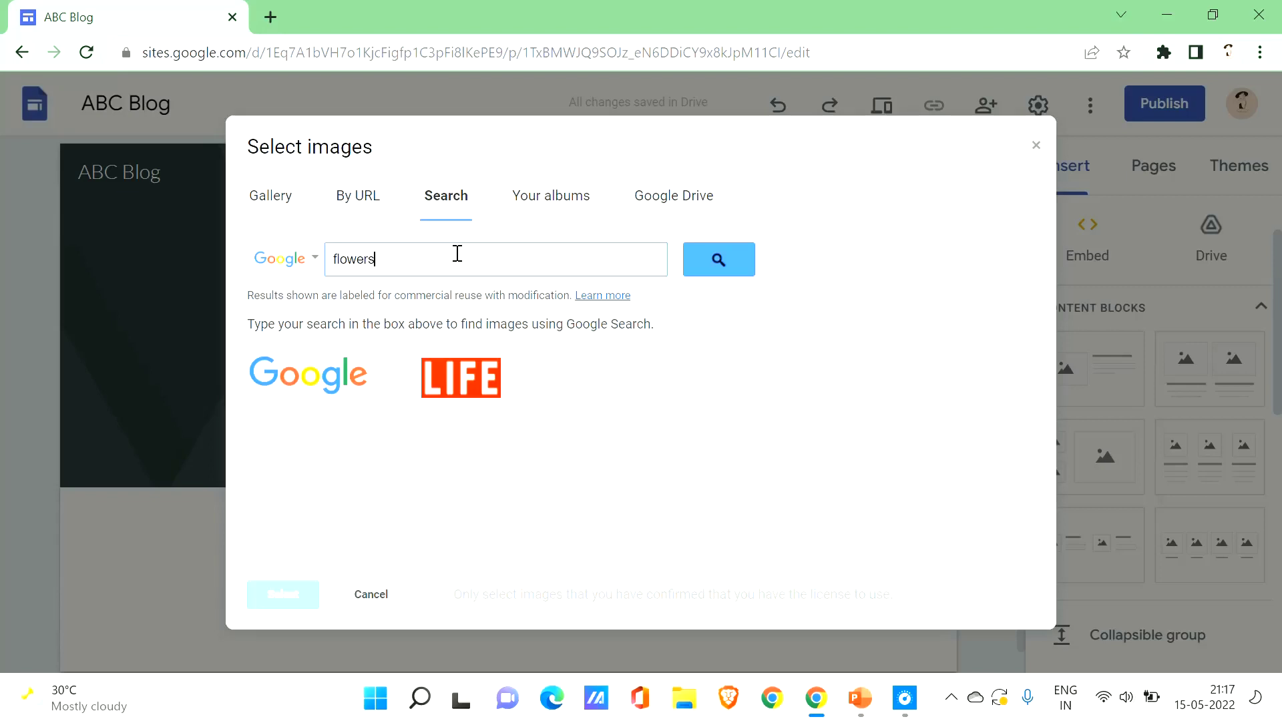
text(wers)
key(Return)
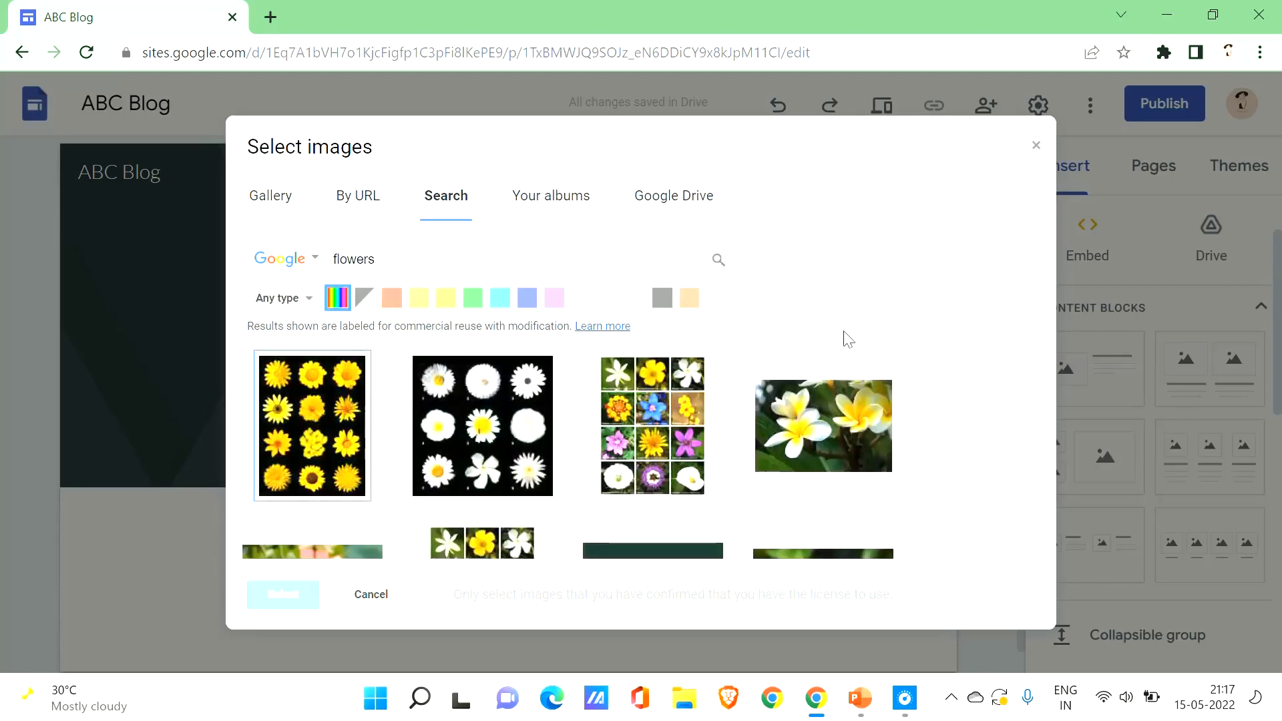
click(874, 424)
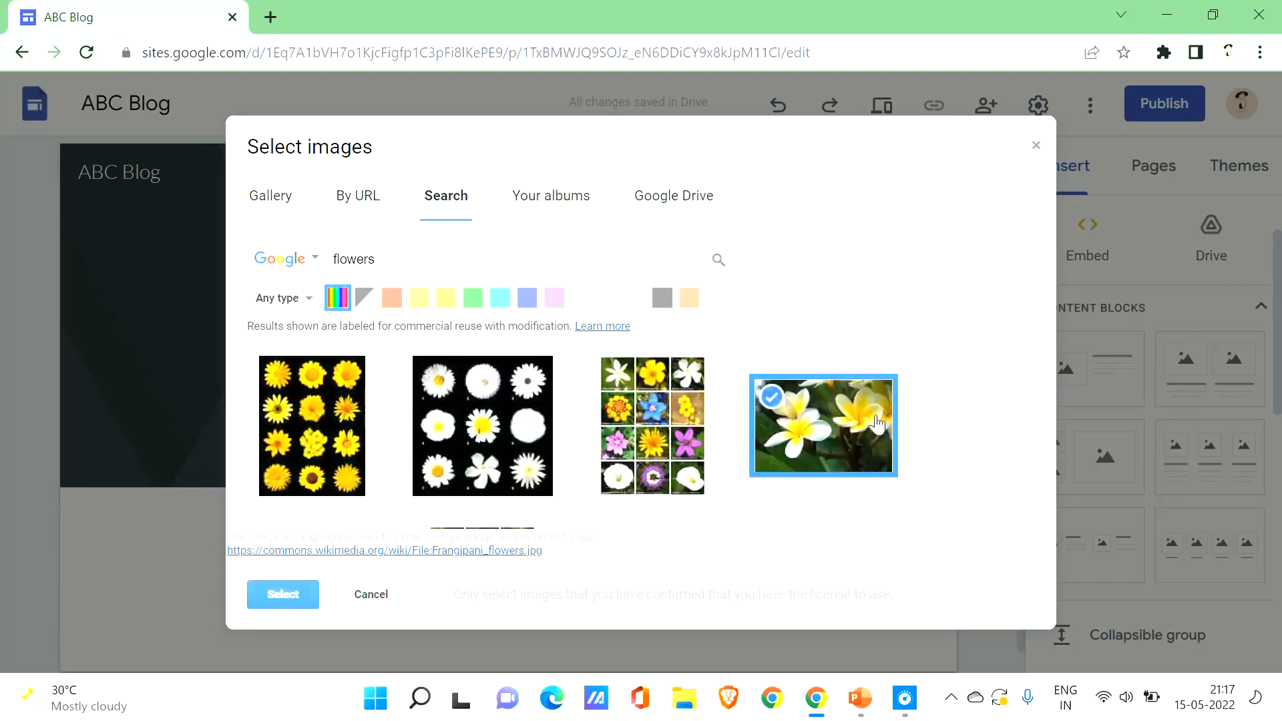
click(281, 596)
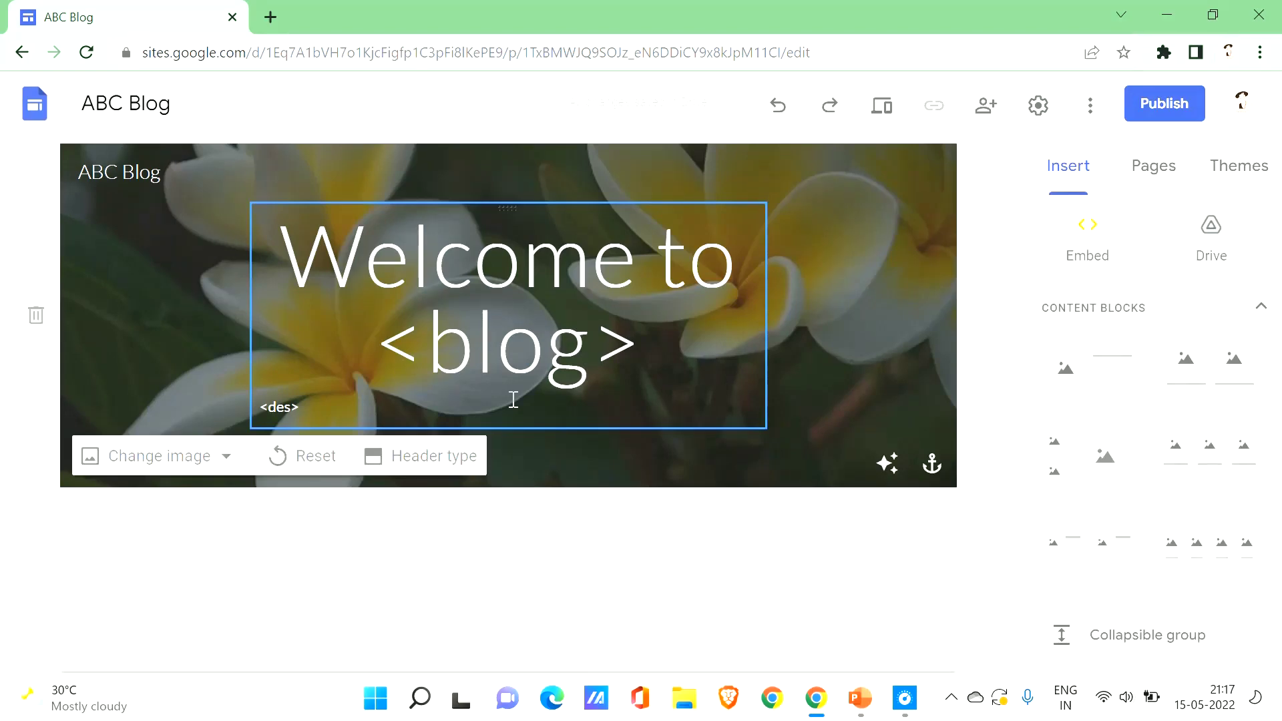
Step: Insert a text box below the header containing "Welcome to my blog!"
click(438, 260)
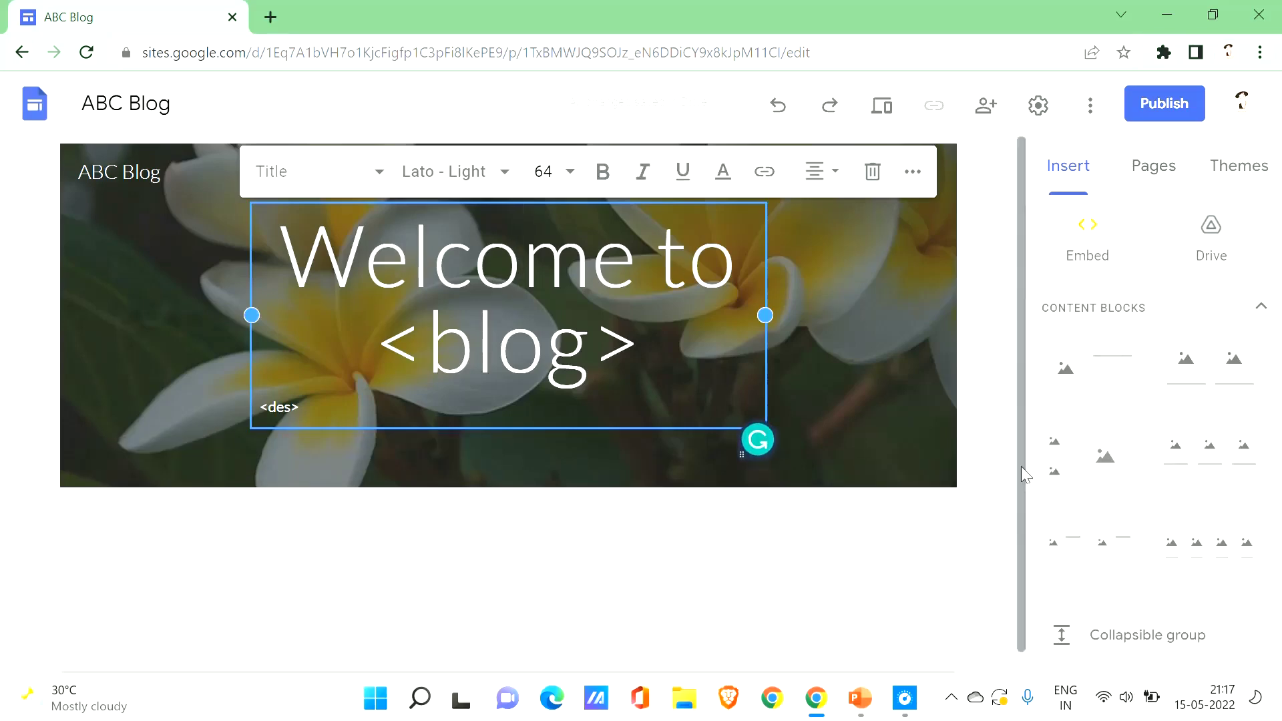
scroll(1019, 464, down, 1)
scroll(1130, 257, up, 1)
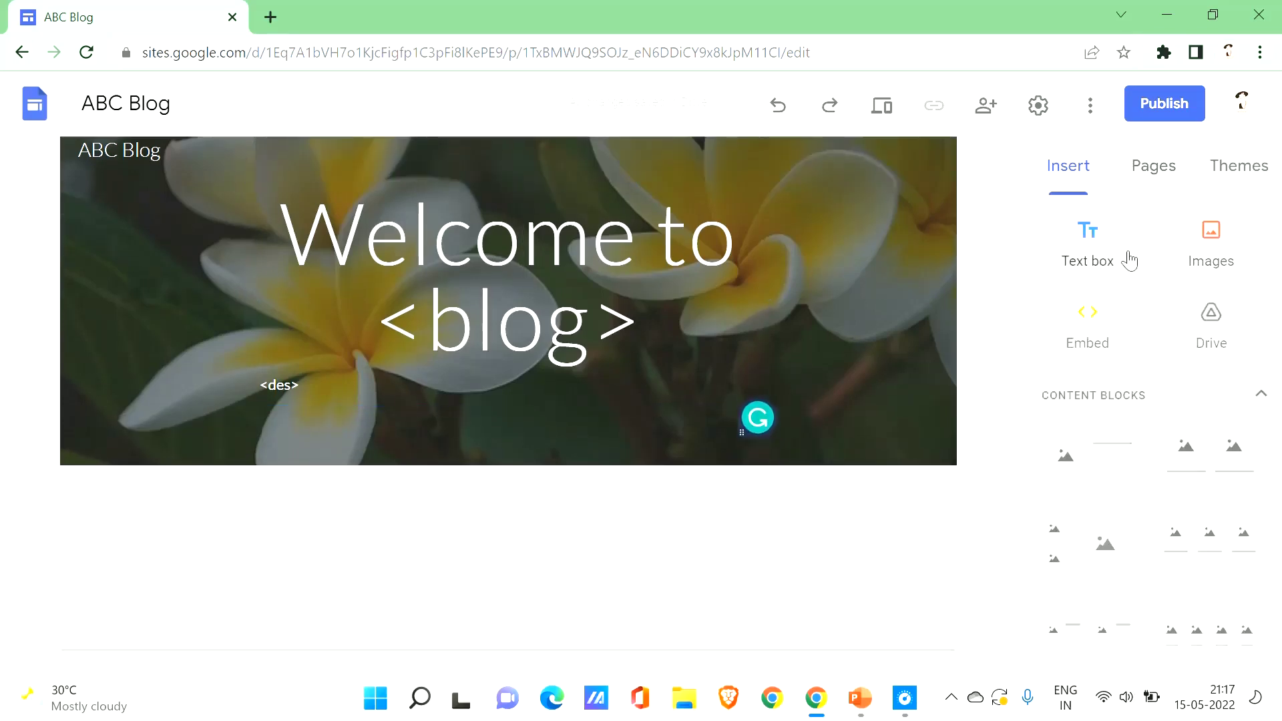
click(1101, 251)
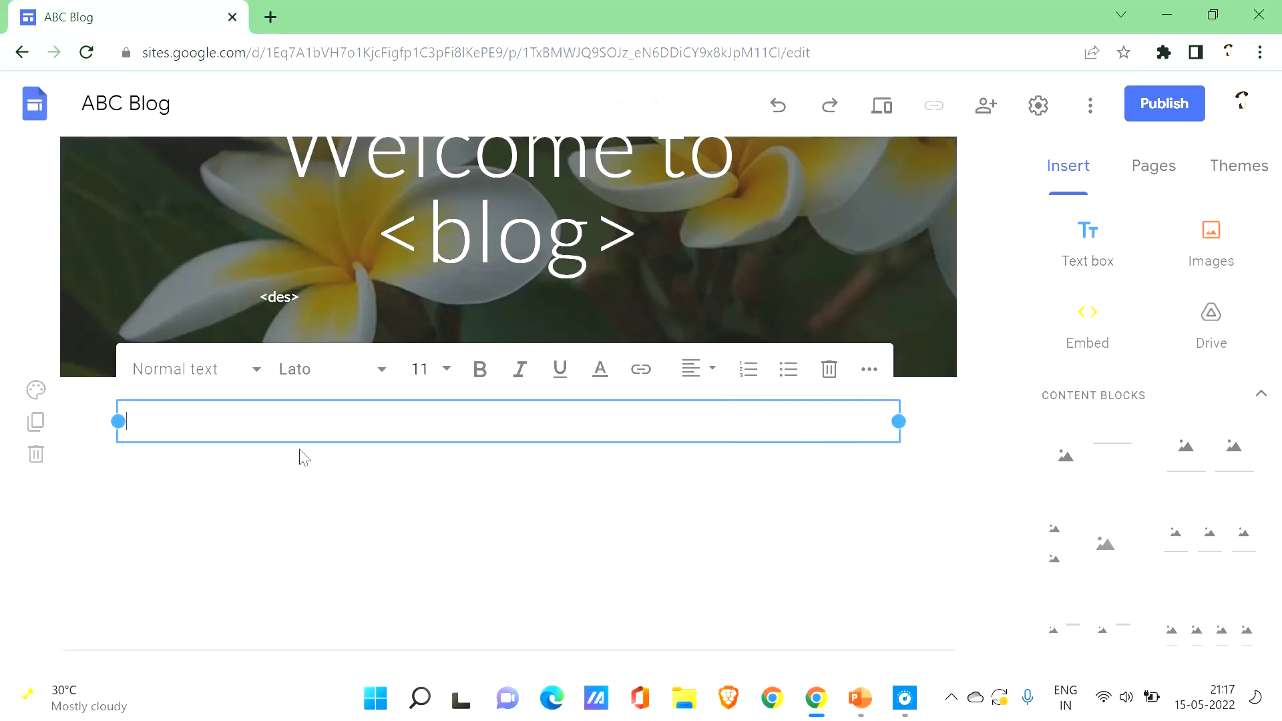
text(We)
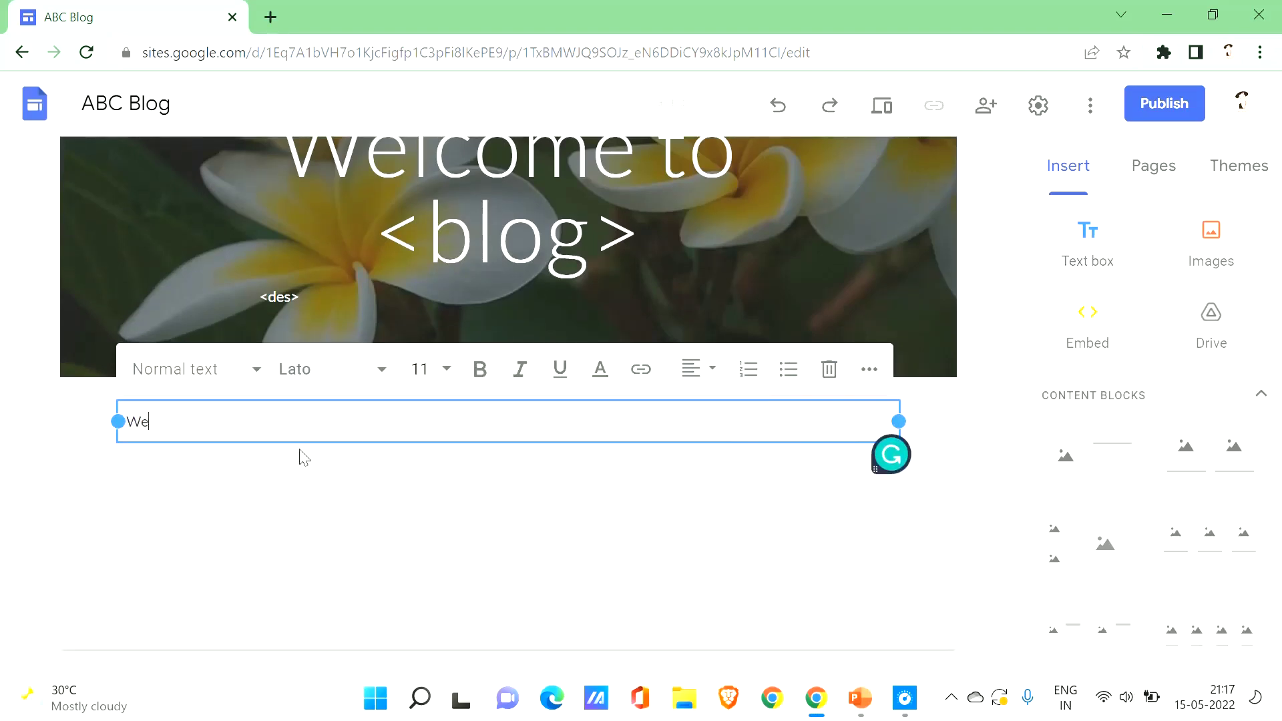
text(lcome to my blog)
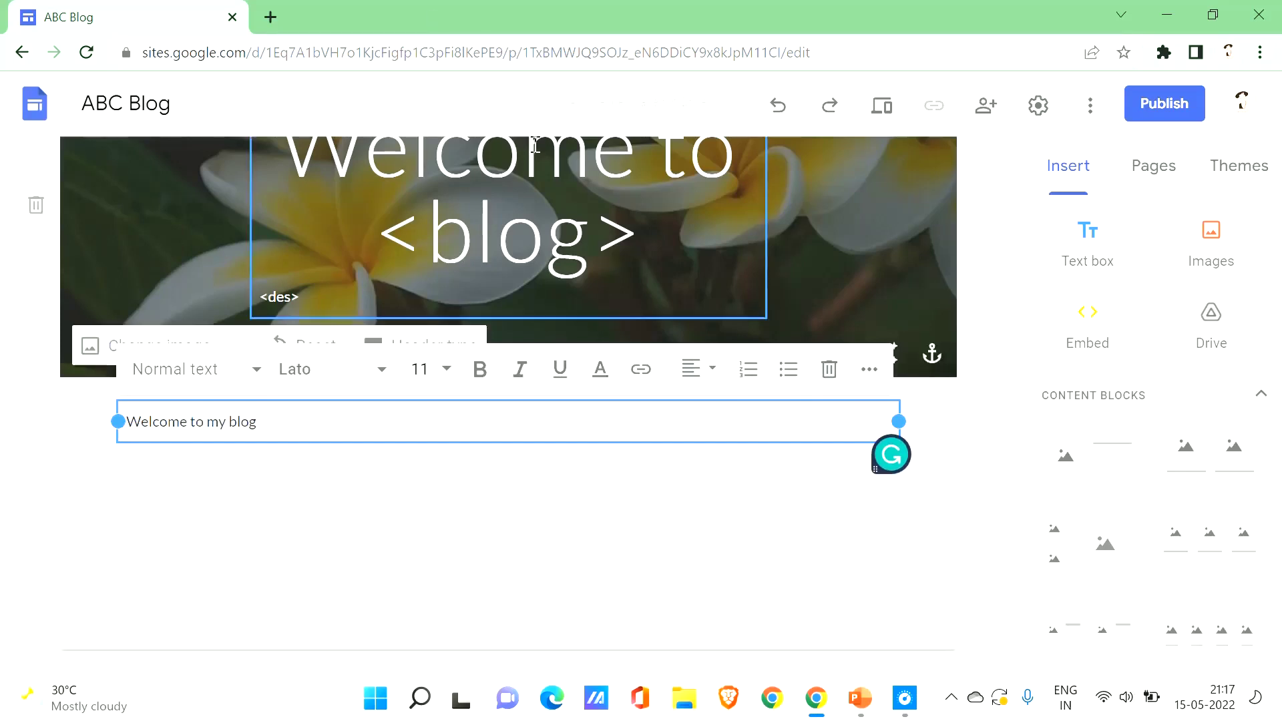
click(515, 172)
click(166, 422)
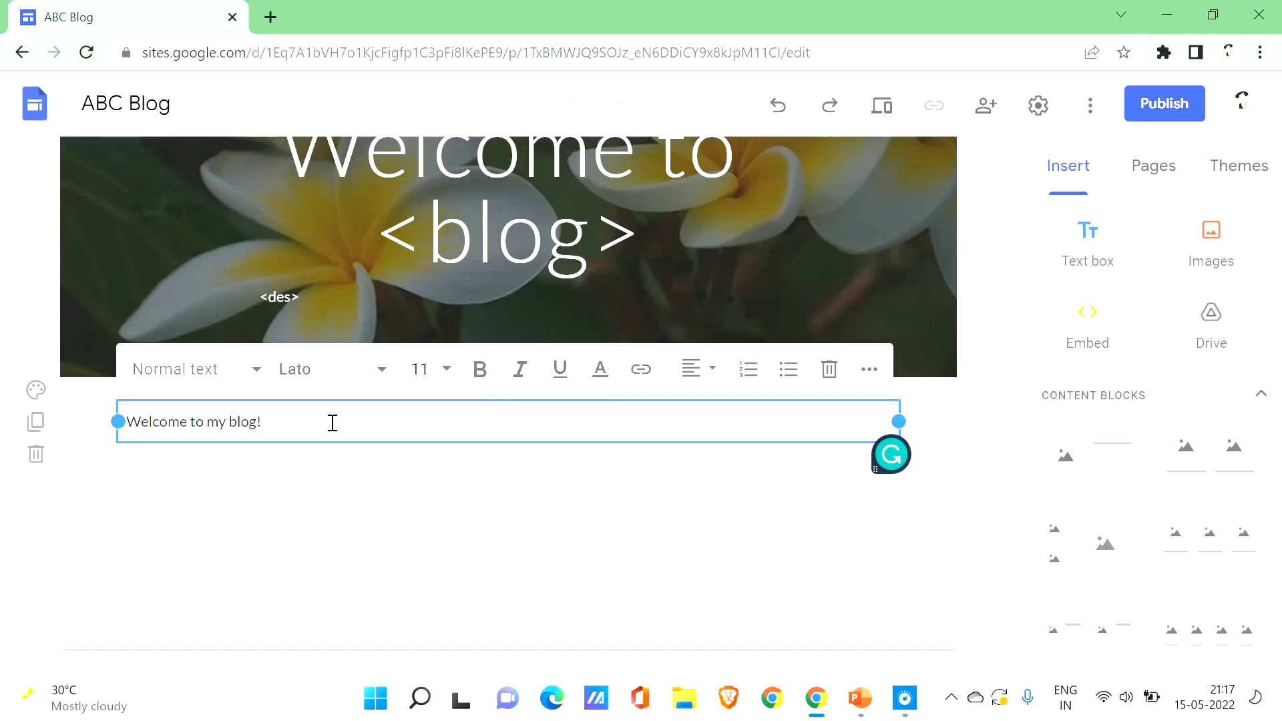
Step: Center the "Welcome to my blog!" line and set its font to Lobster
click(705, 372)
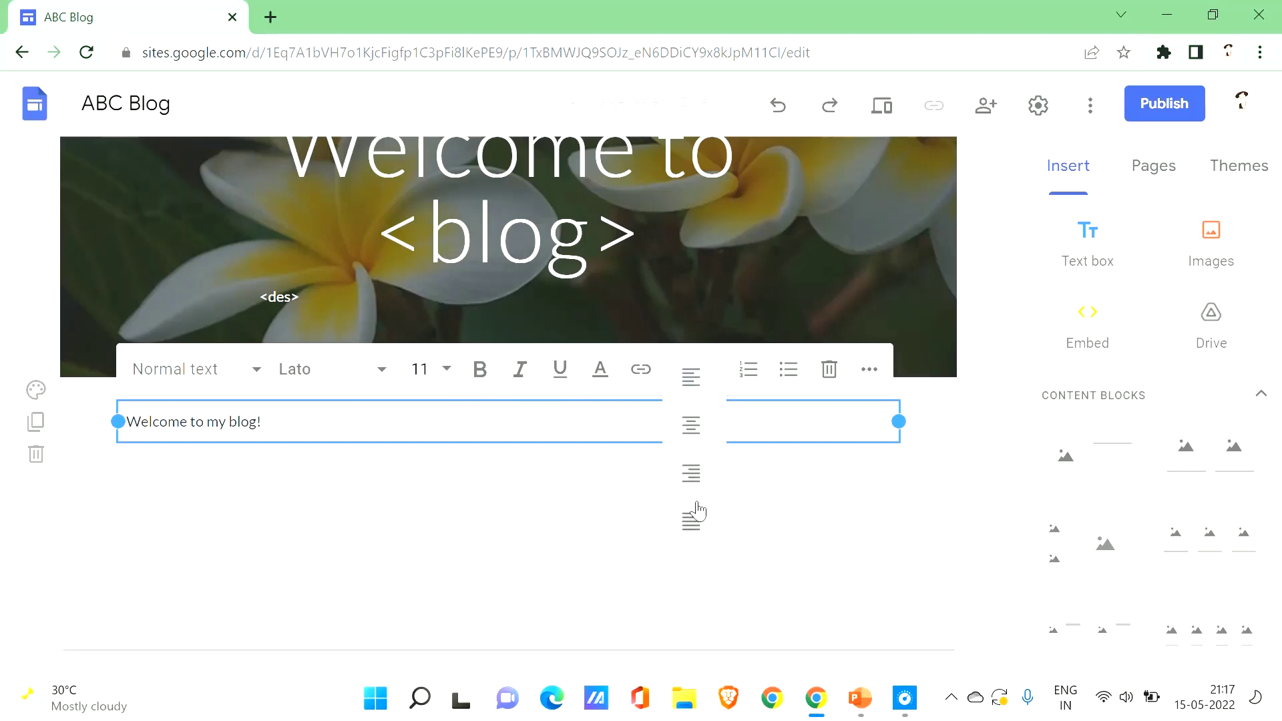
click(689, 430)
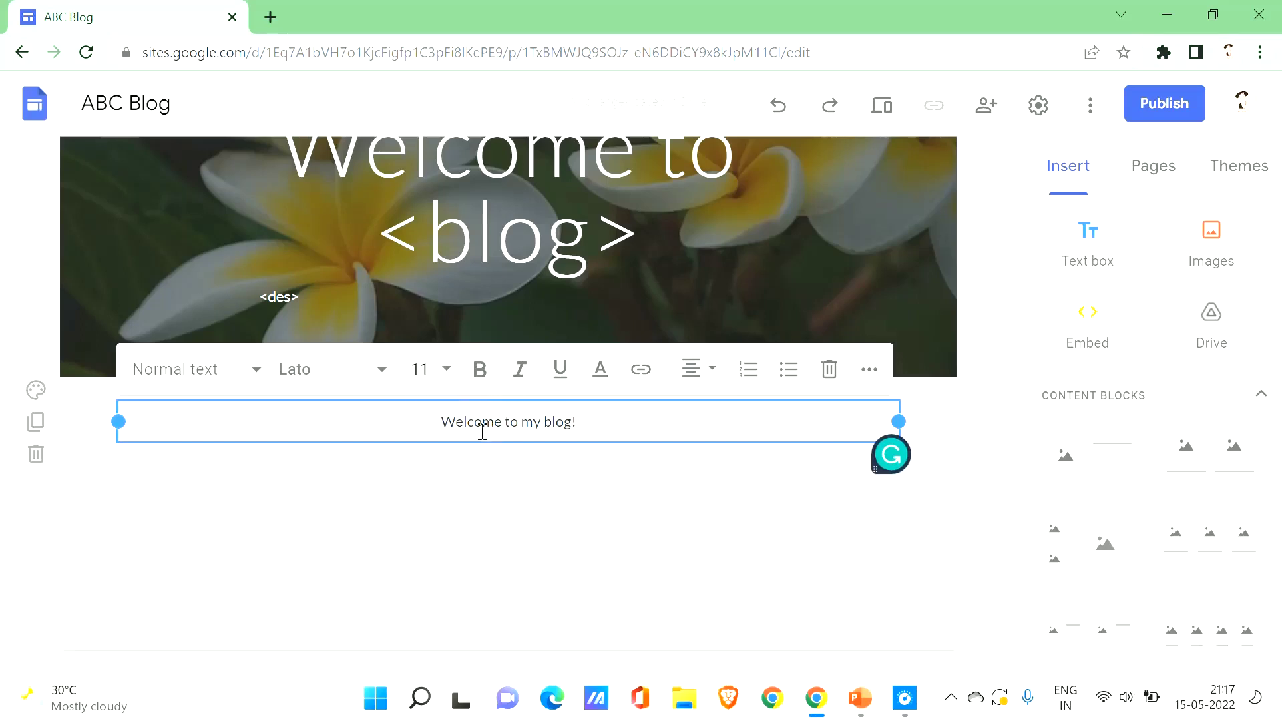
click(382, 369)
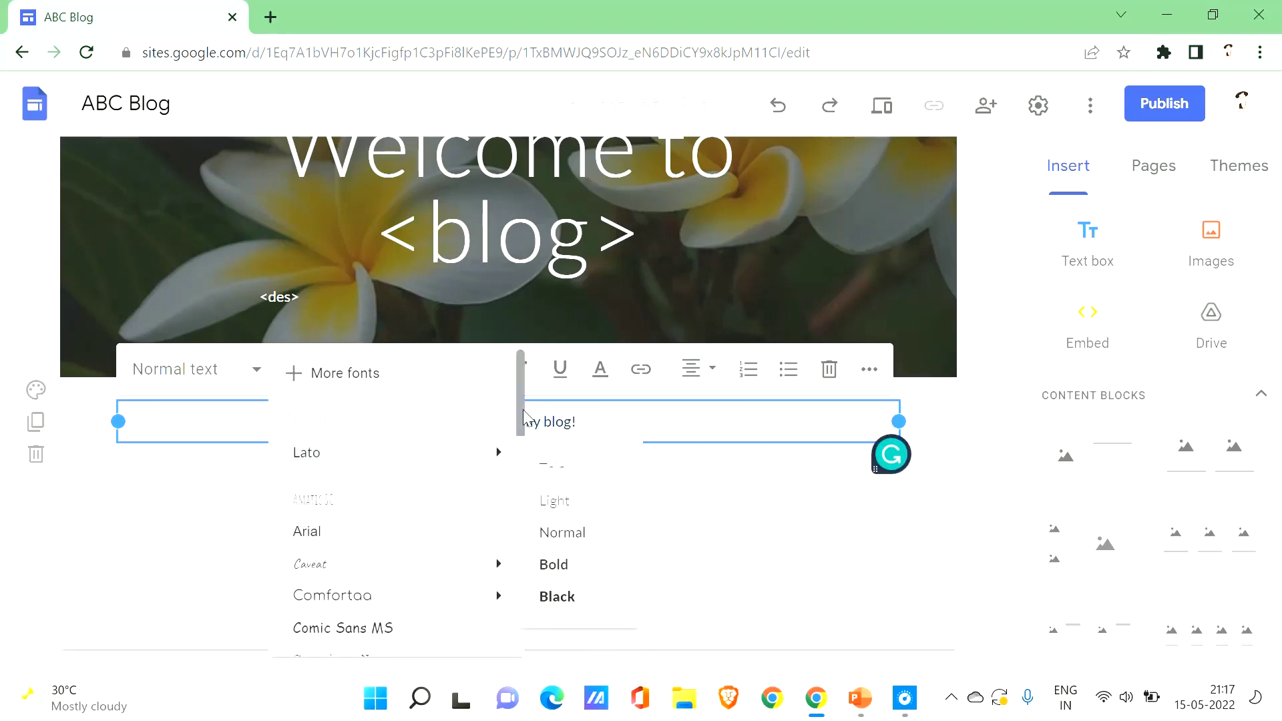
scroll(523, 461, down, 2)
scroll(521, 467, down, 3)
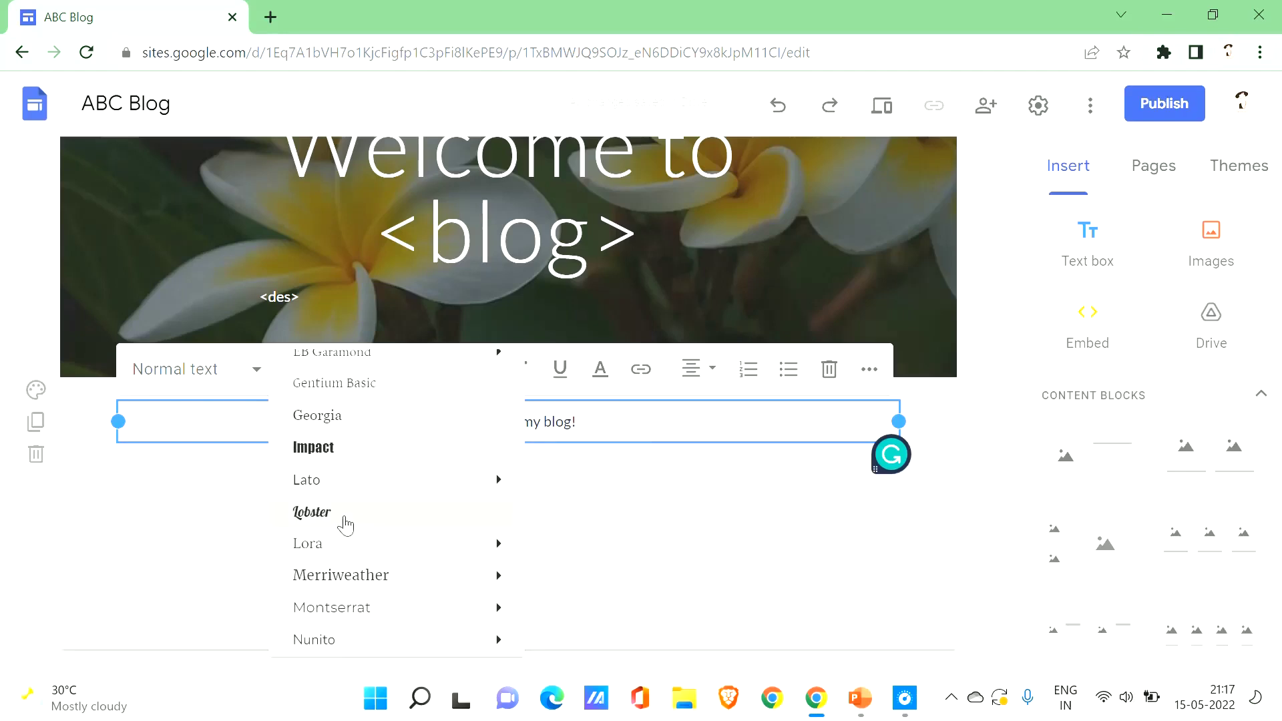
click(347, 524)
Step: Set the font size of the "Welcome to my blog!" line to 36
click(444, 370)
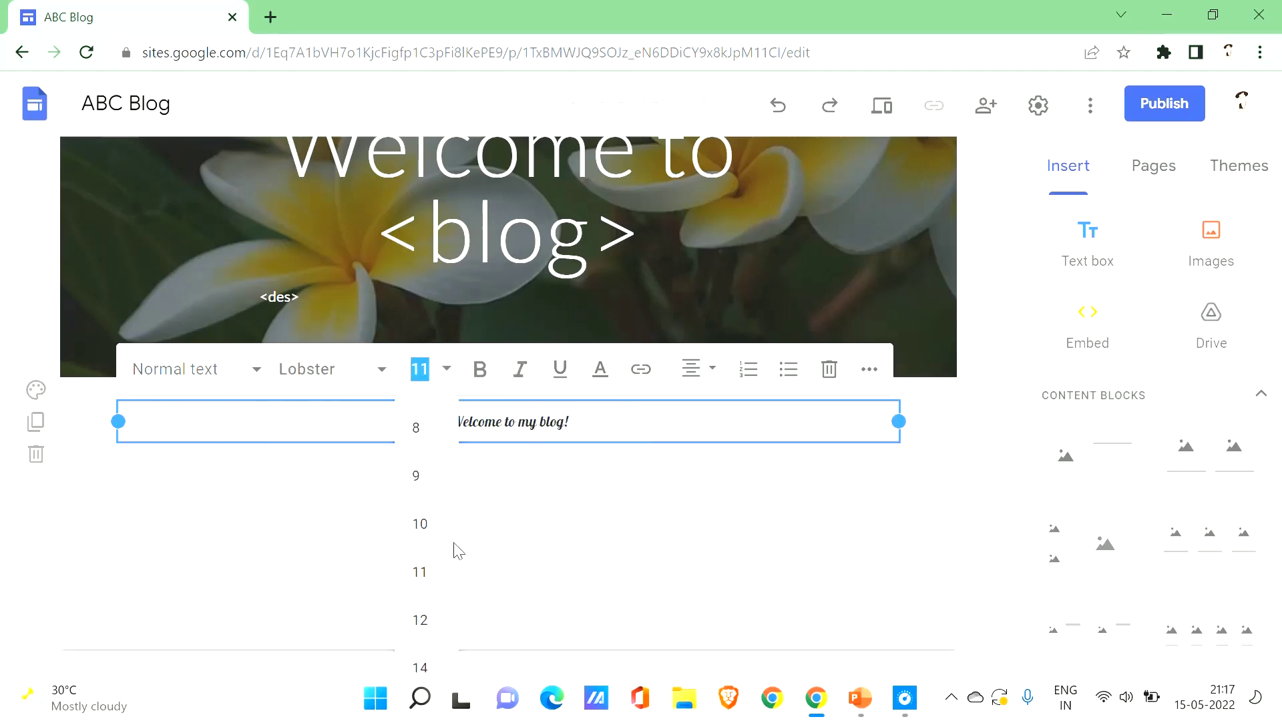
scroll(461, 511, down, 3)
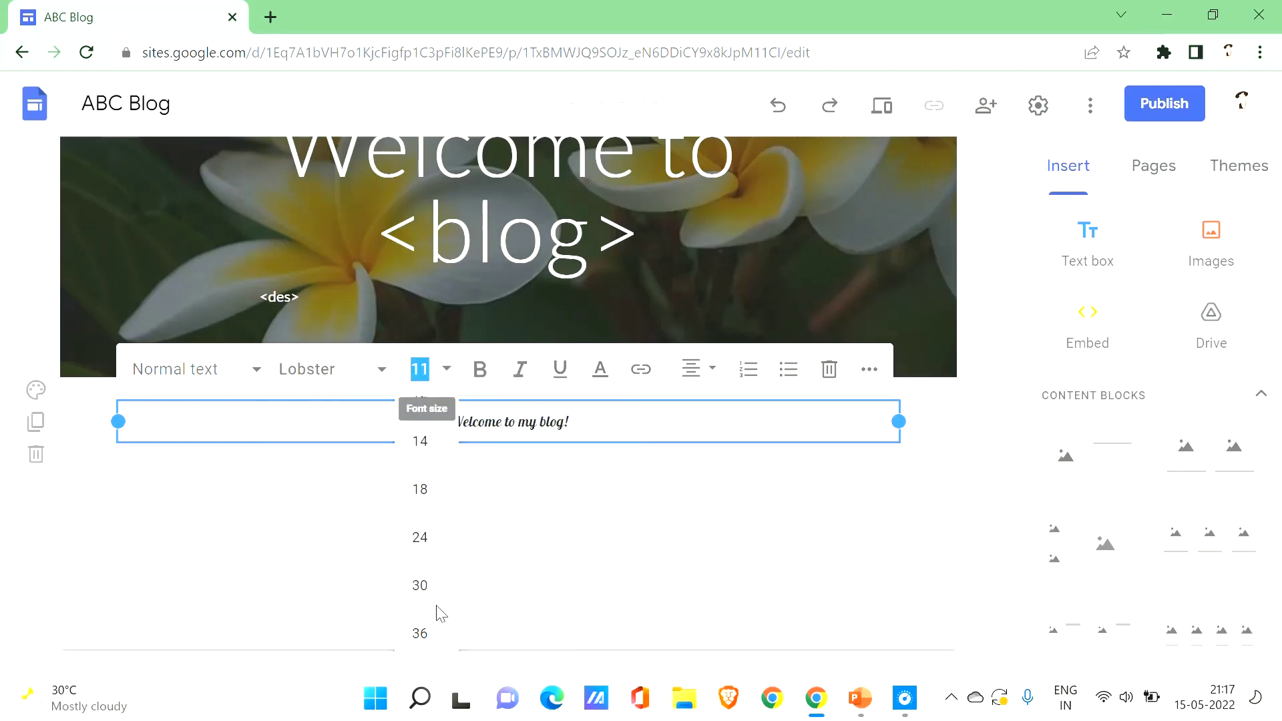
click(438, 638)
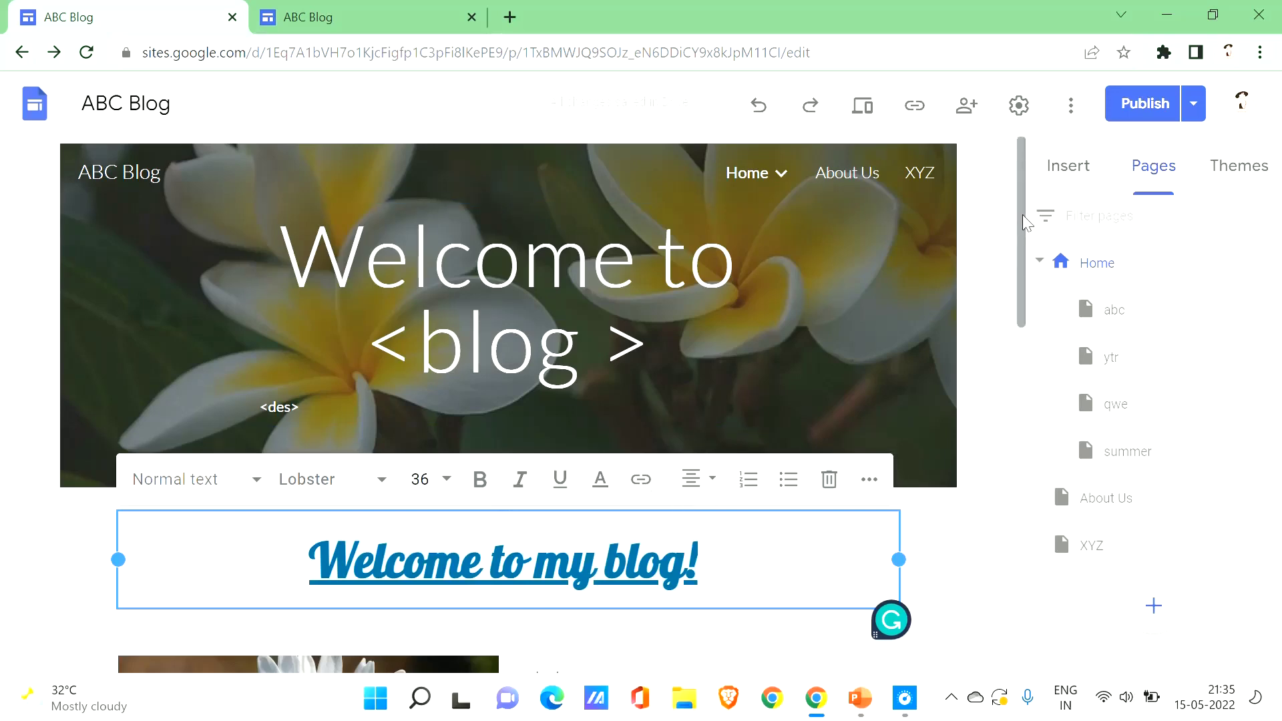
Step: Review the daisy image and the "<text>" box beside it below the welcome line
drag(1025, 223, 1024, 366)
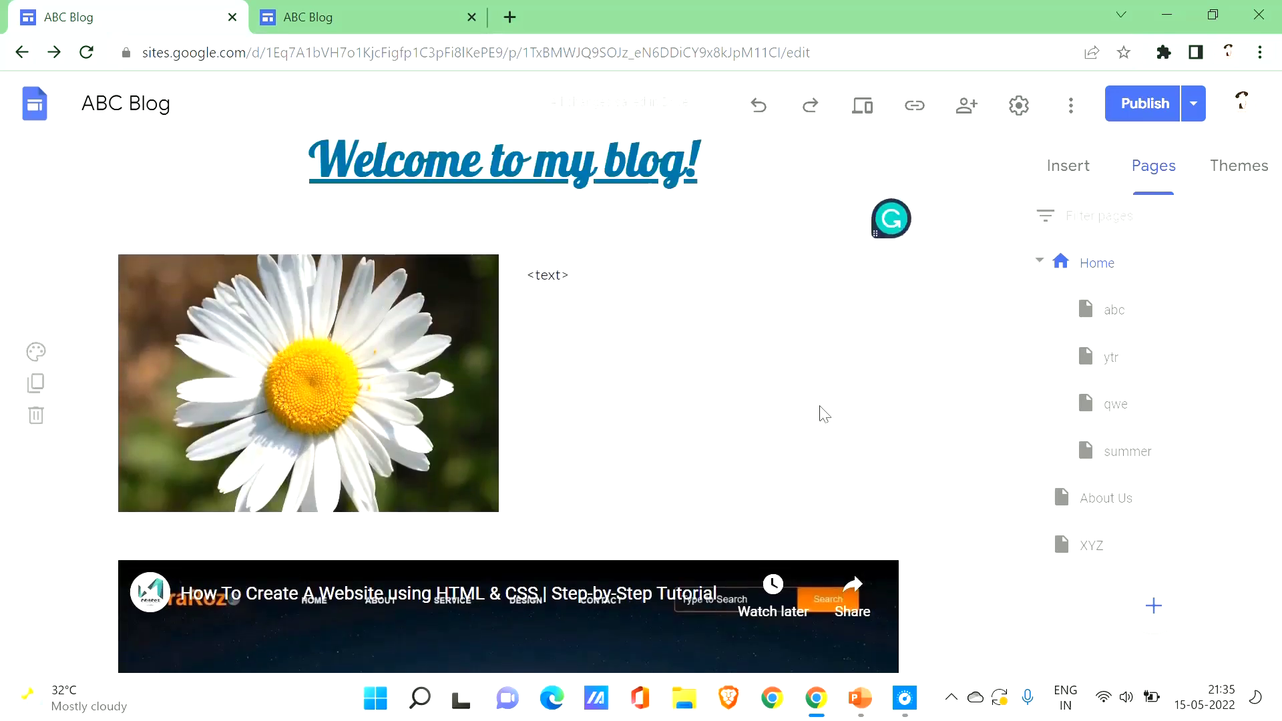
click(286, 390)
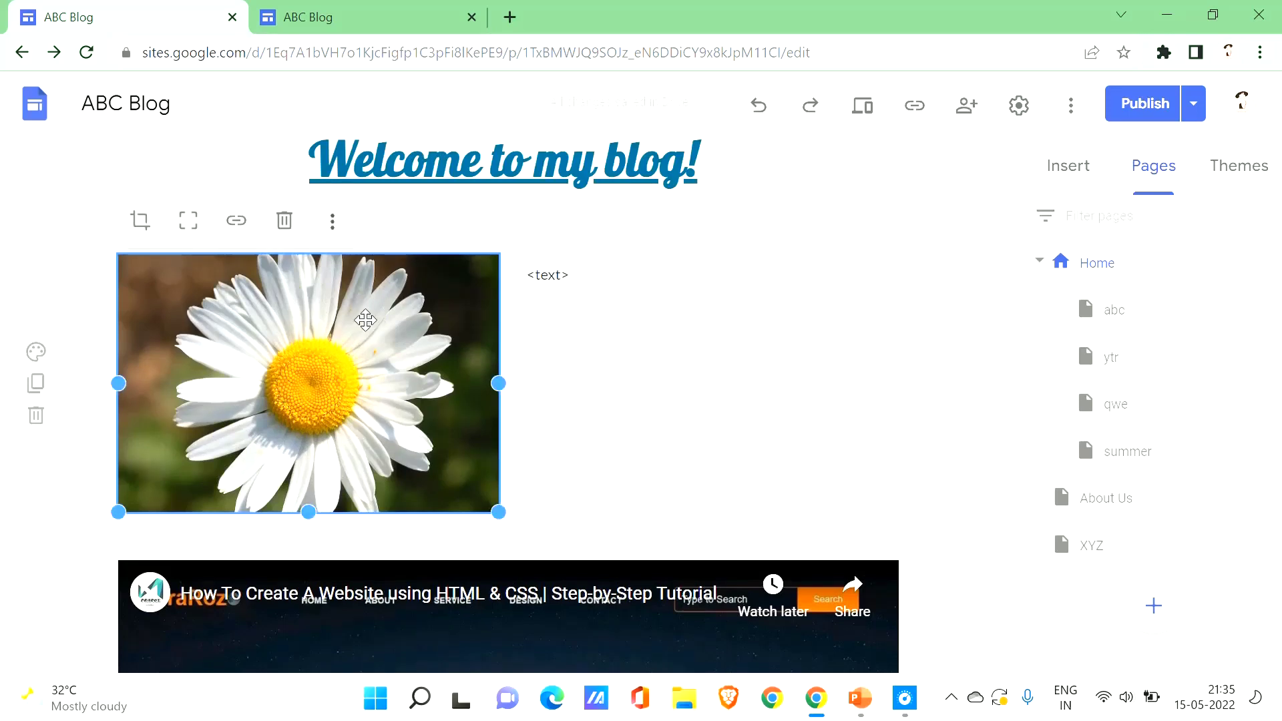
click(601, 289)
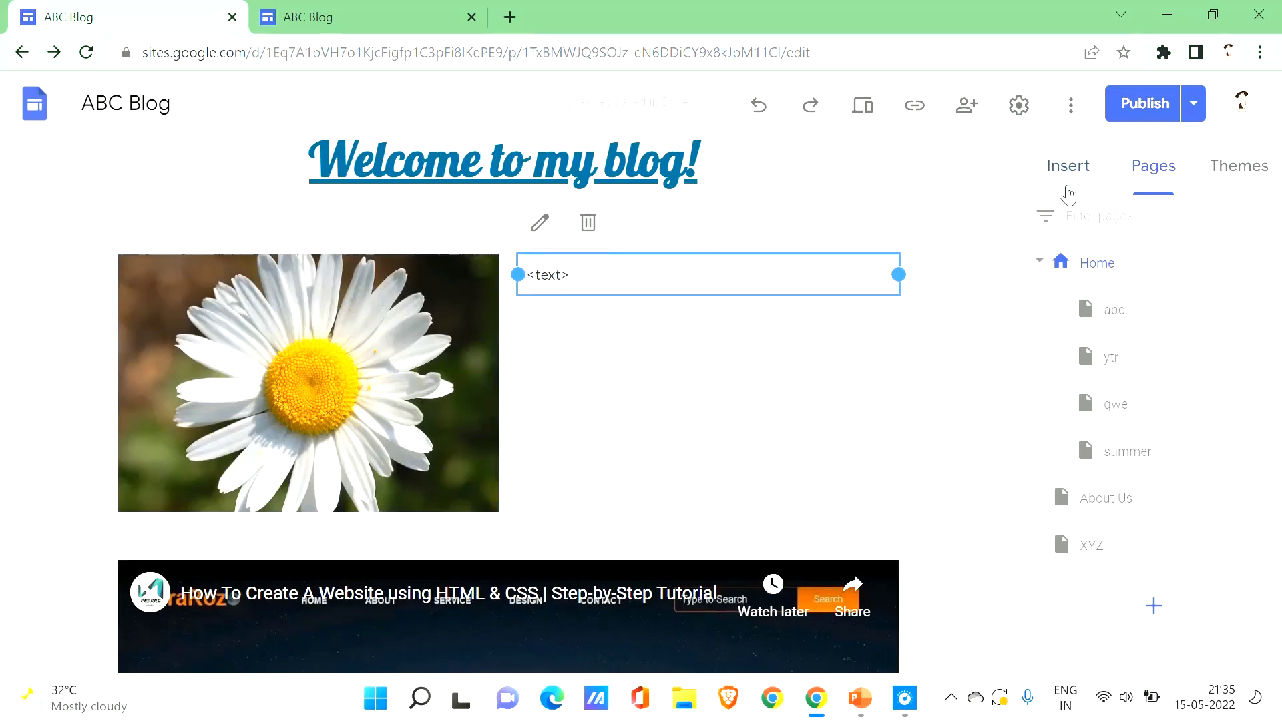
click(1068, 192)
click(1271, 391)
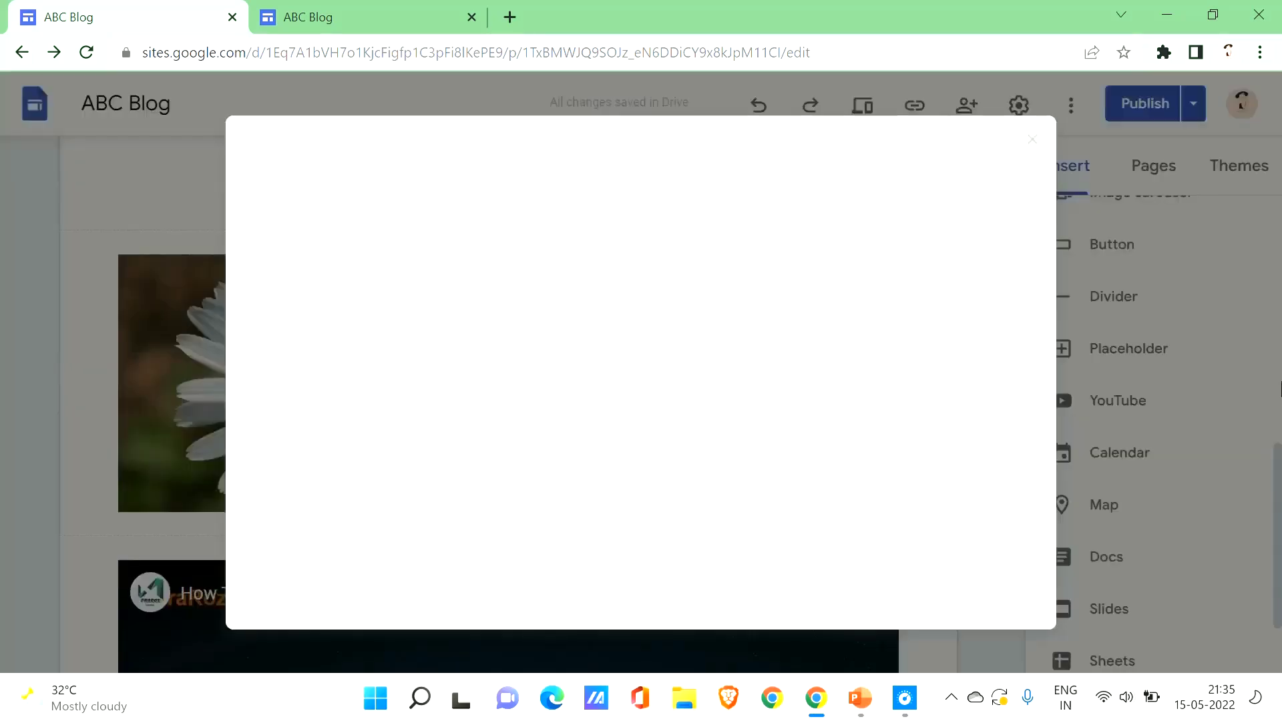
click(1036, 146)
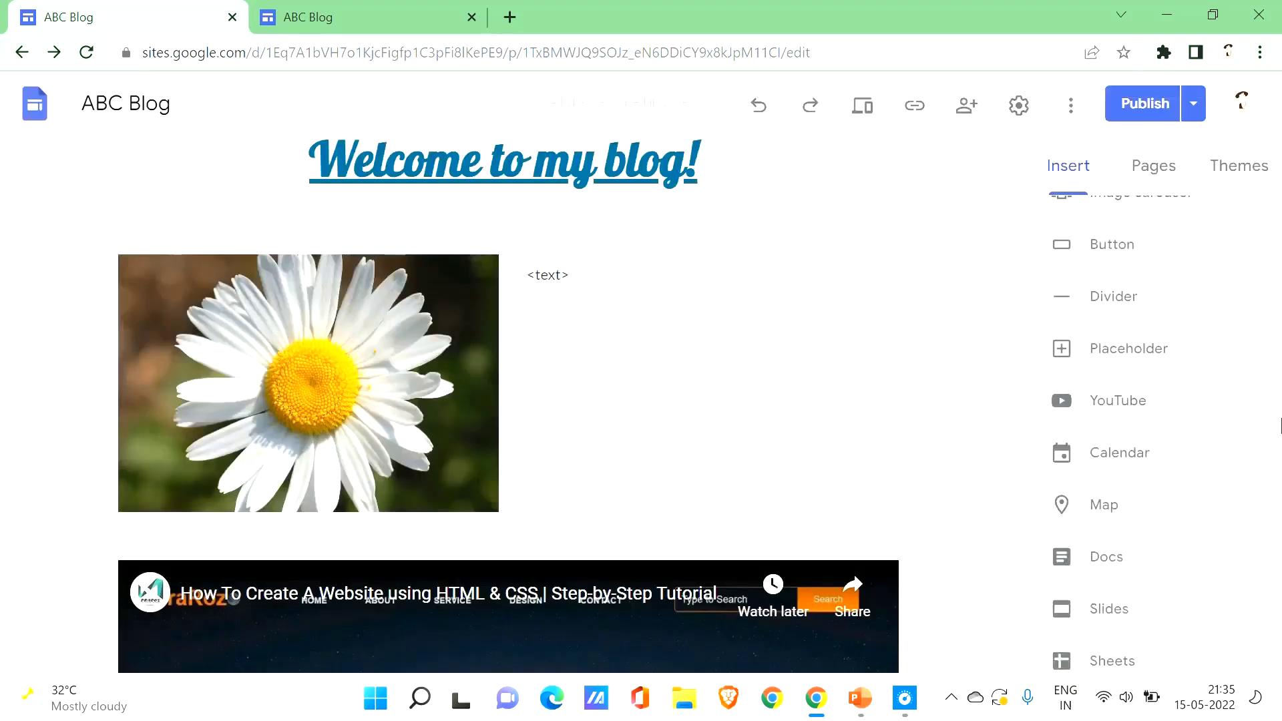
Step: Start inserting an image onto the page and search Google Images for "flowers"
scroll(1281, 426, up, 10)
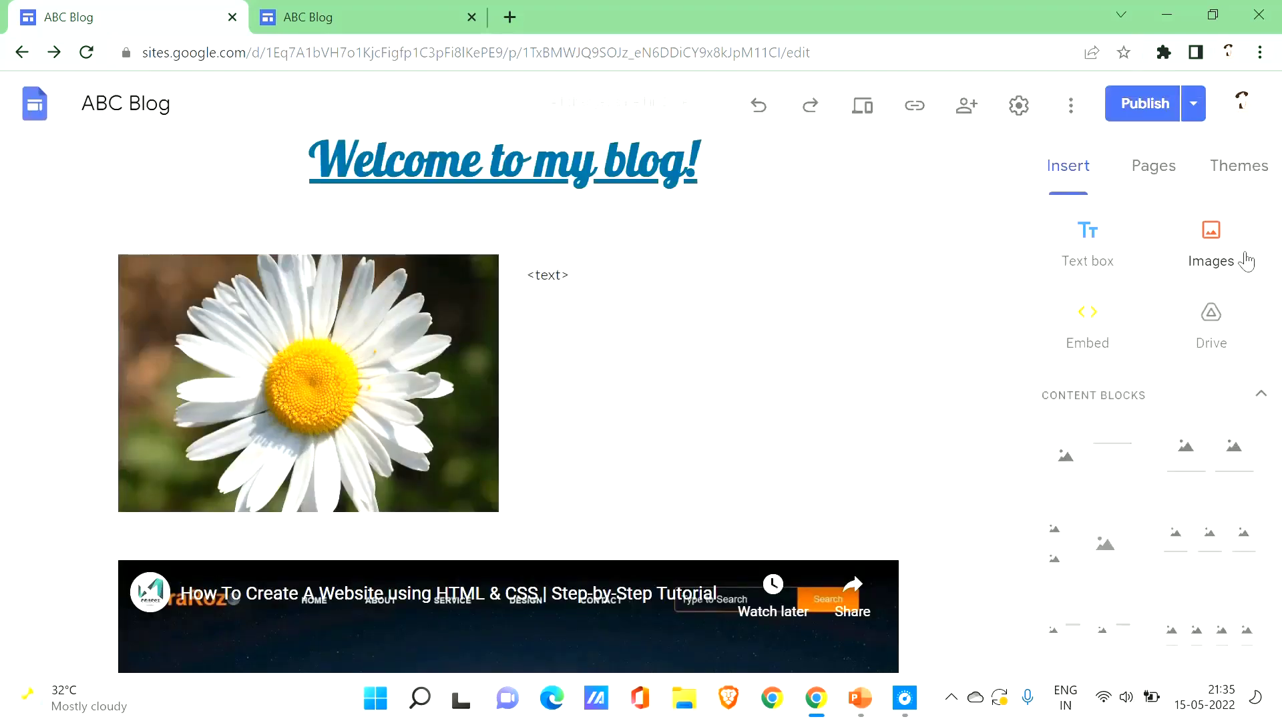
click(1246, 261)
click(1197, 361)
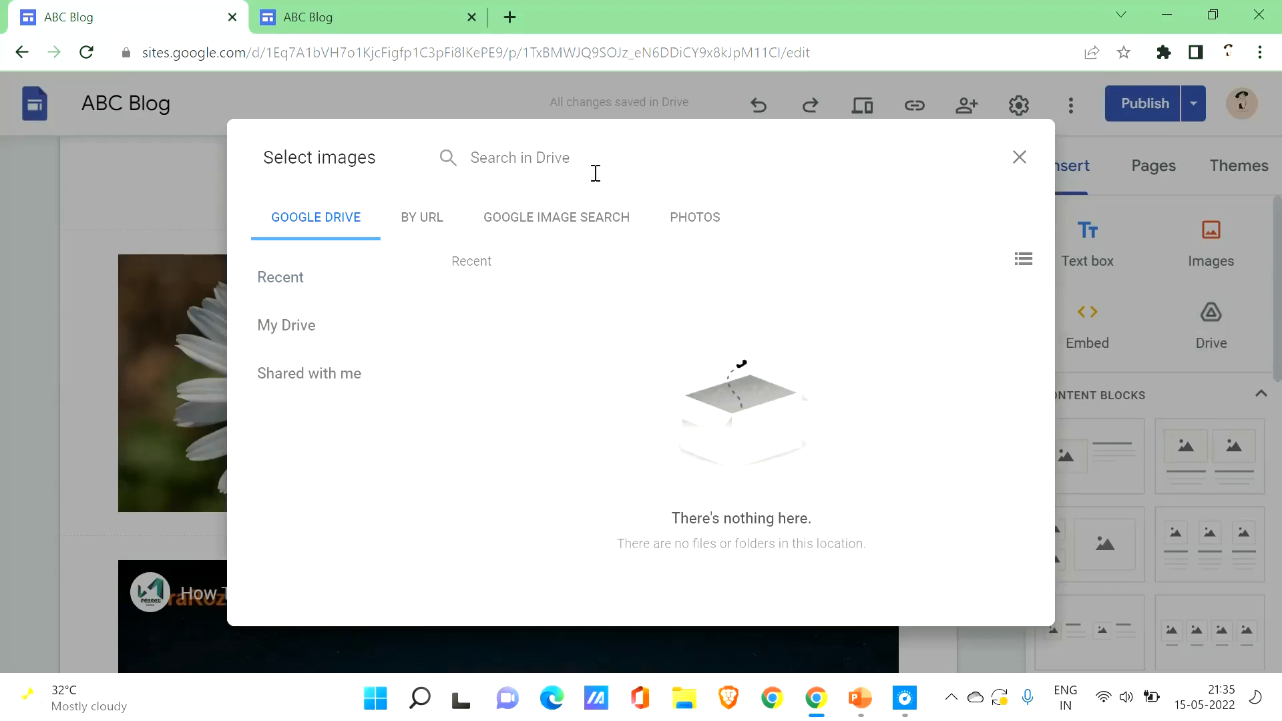
click(595, 173)
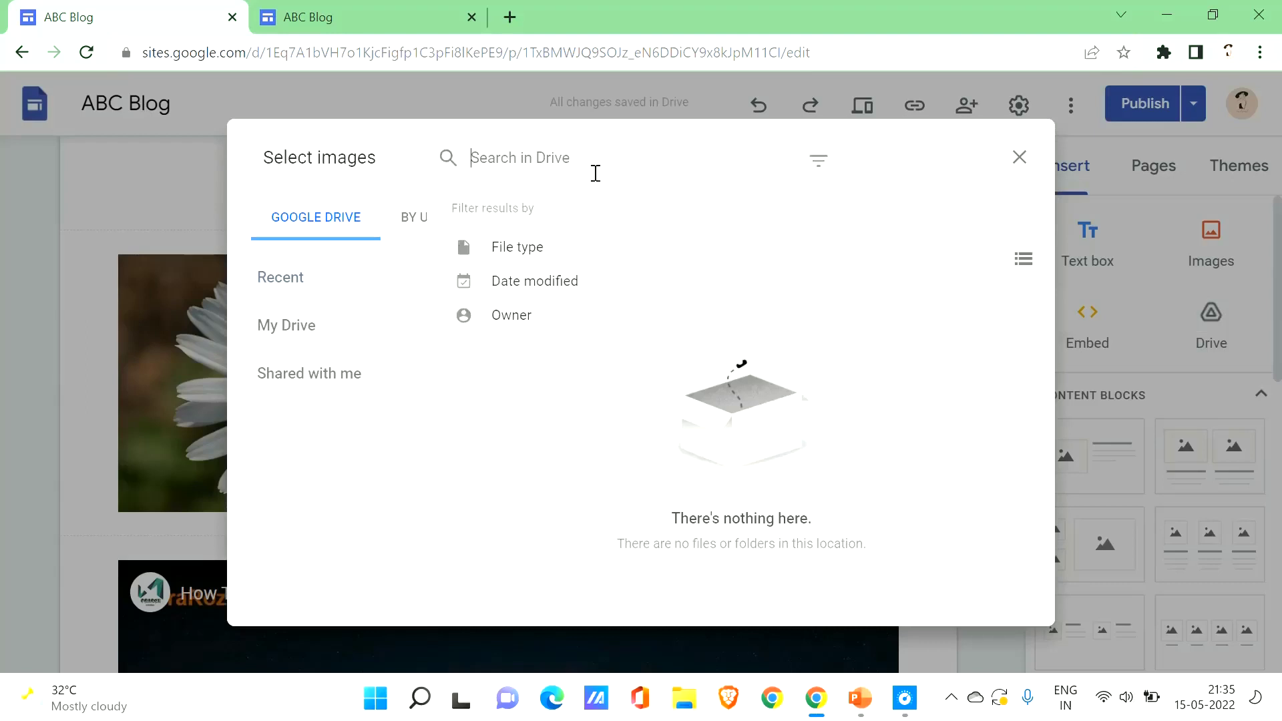
click(405, 209)
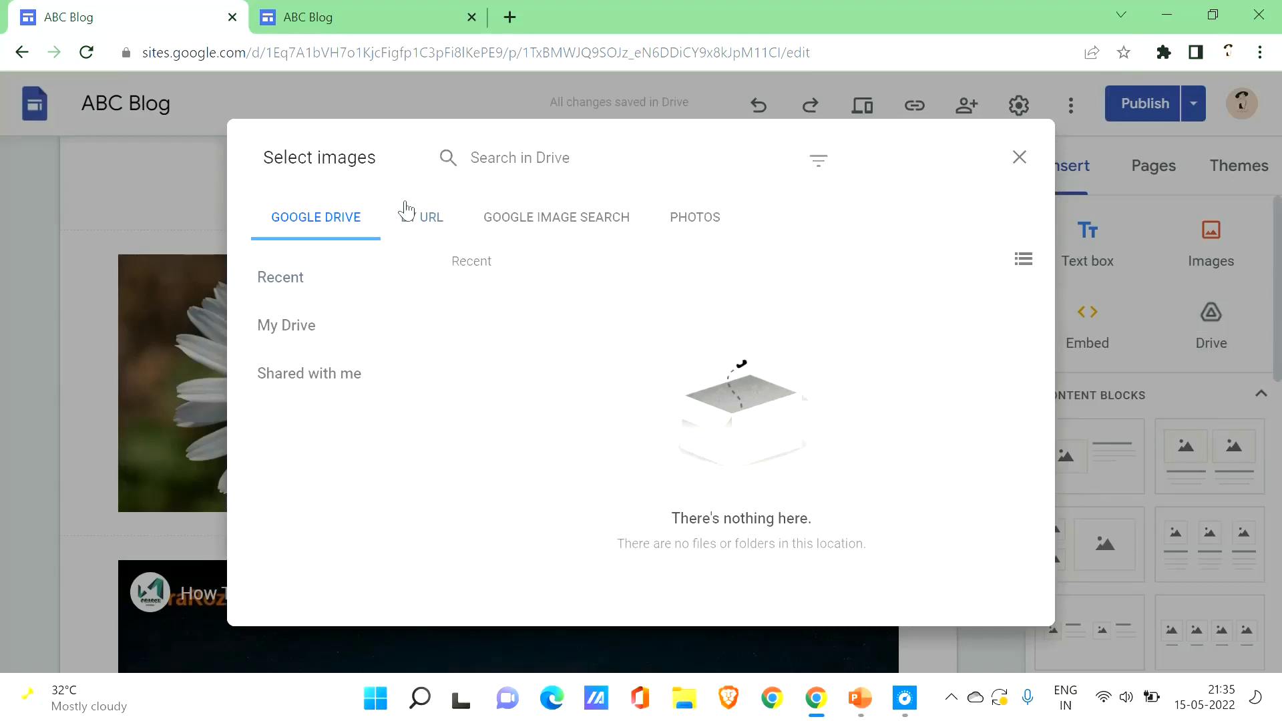
click(605, 233)
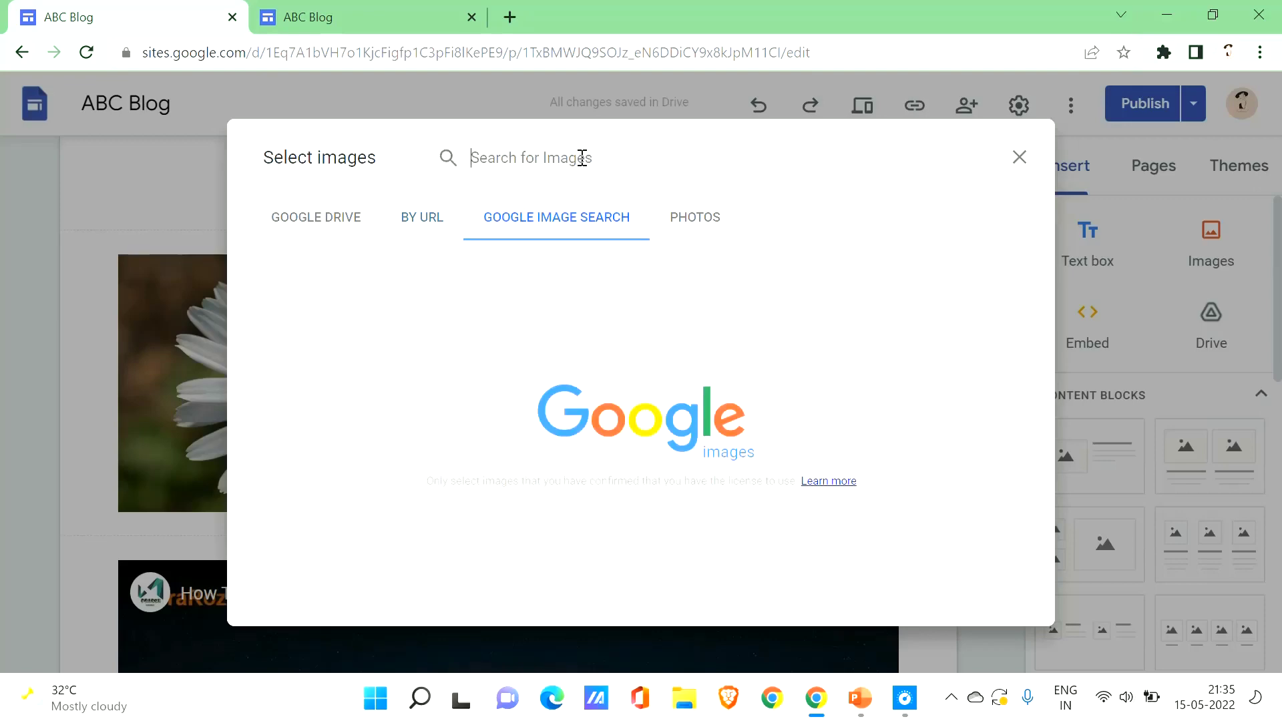
text(flowers)
key(Return)
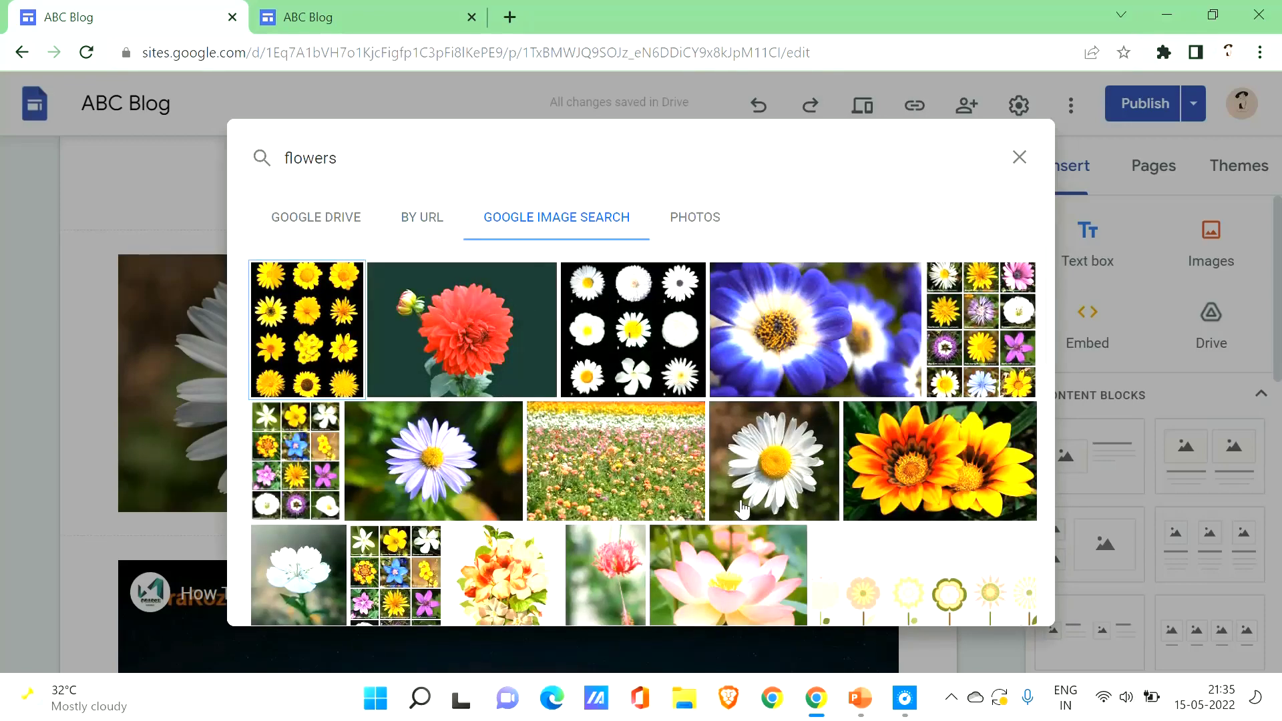
Step: Insert the white daisy picture below the existing daisy image and widen it to match that image's width
click(765, 467)
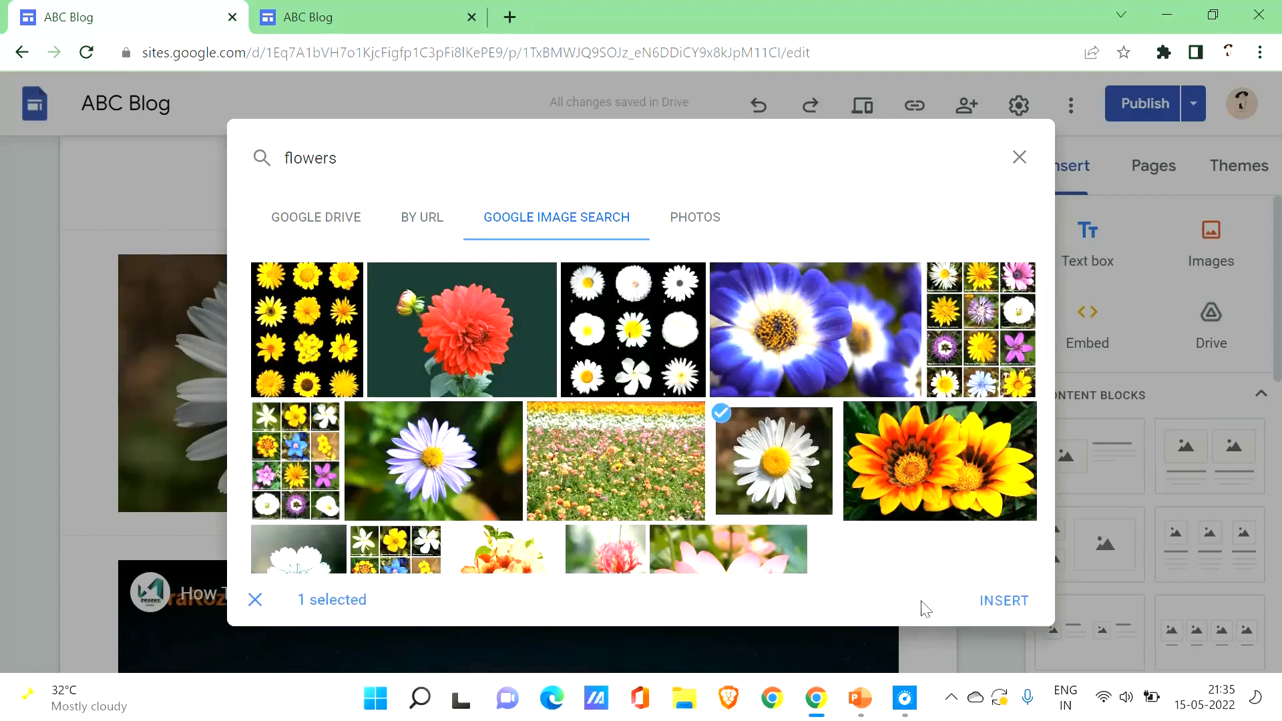
click(1003, 600)
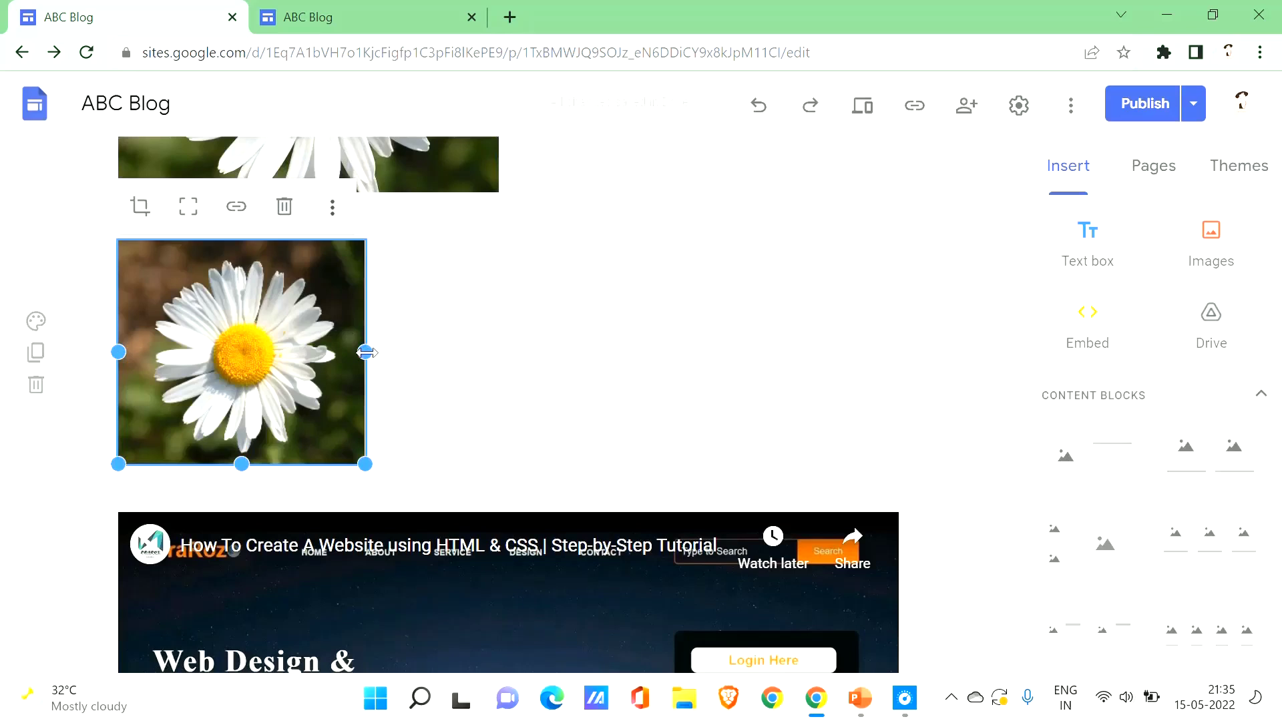
drag(364, 352, 498, 379)
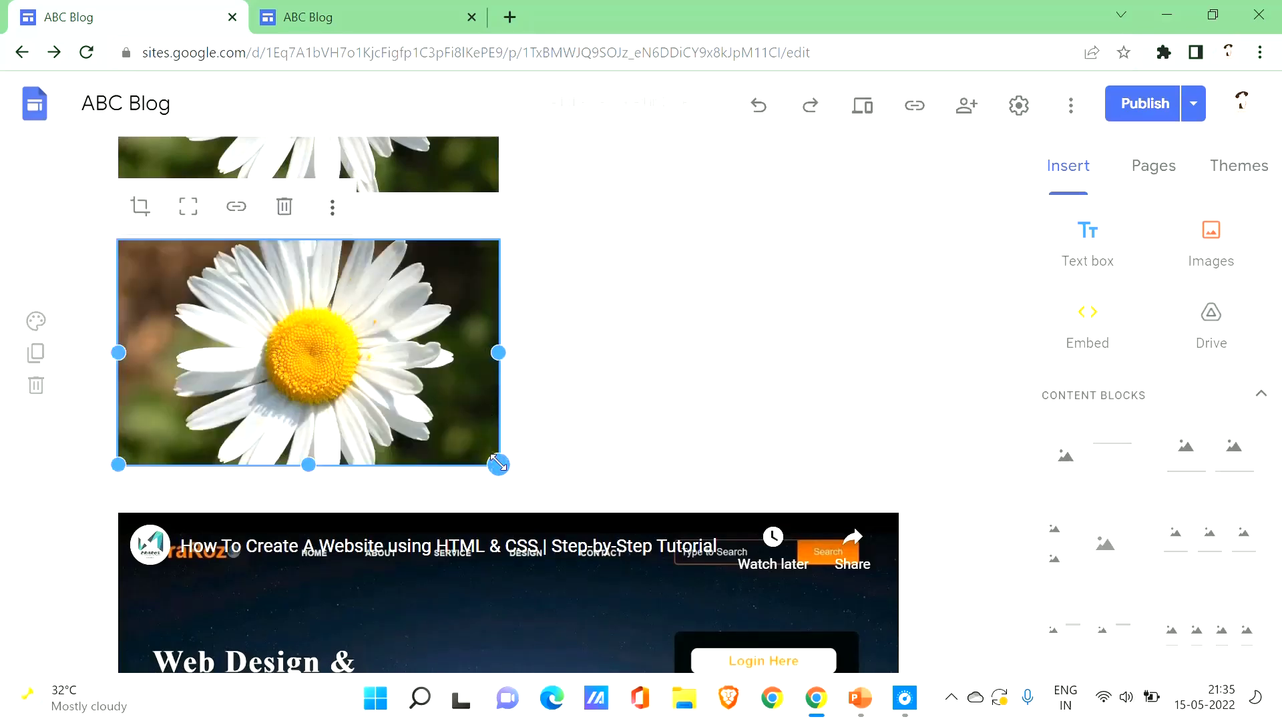
double_click(527, 494)
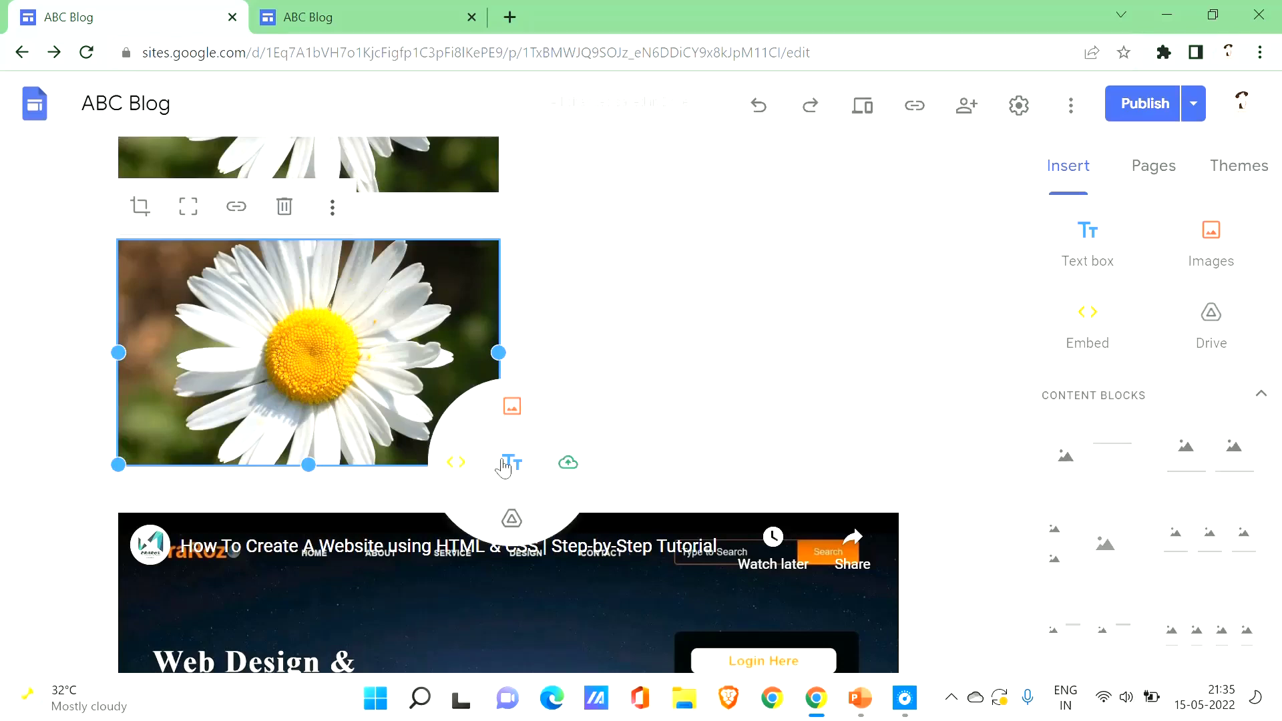
click(624, 405)
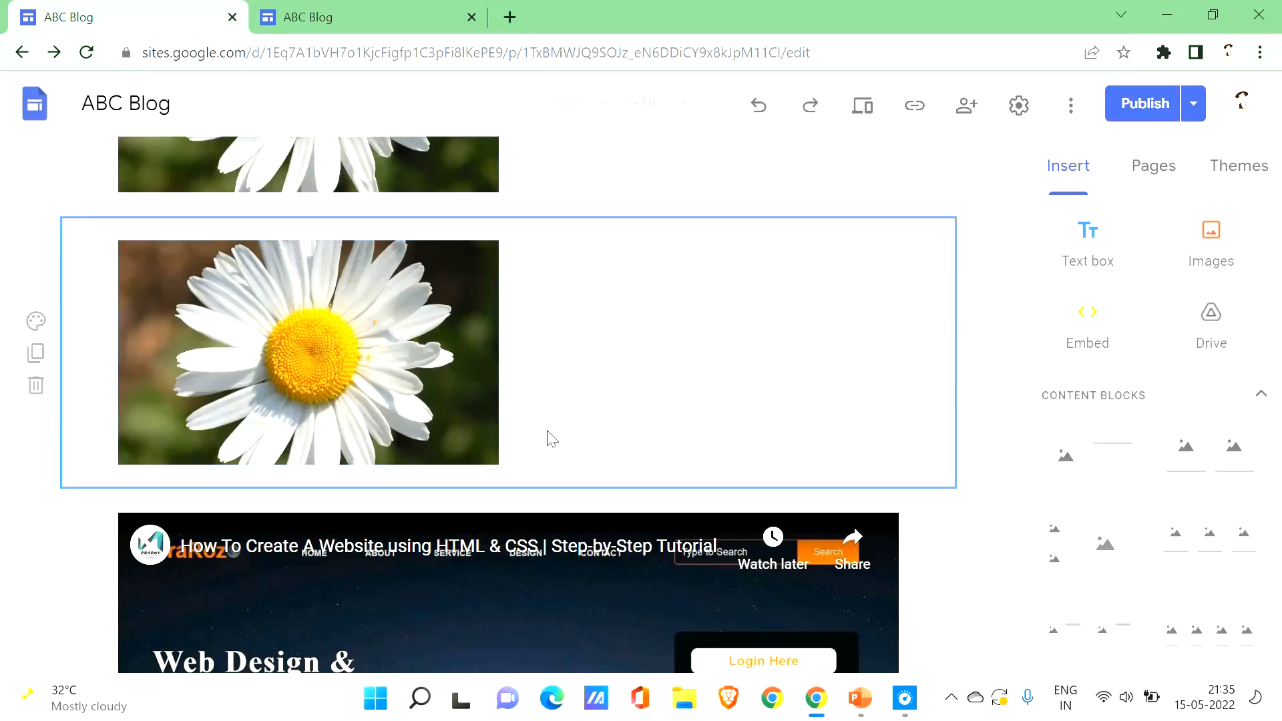
click(438, 341)
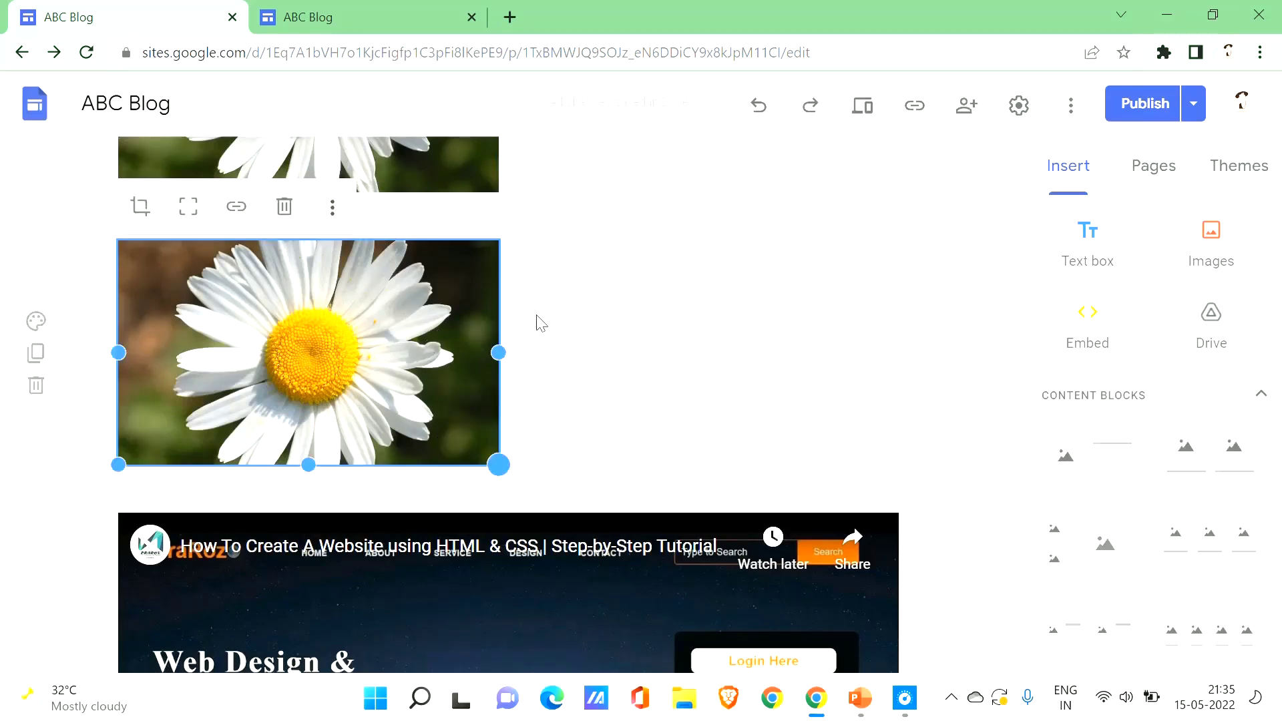
Step: Add an empty text box below the daisy images and narrow it to the right half of the content area
click(1115, 232)
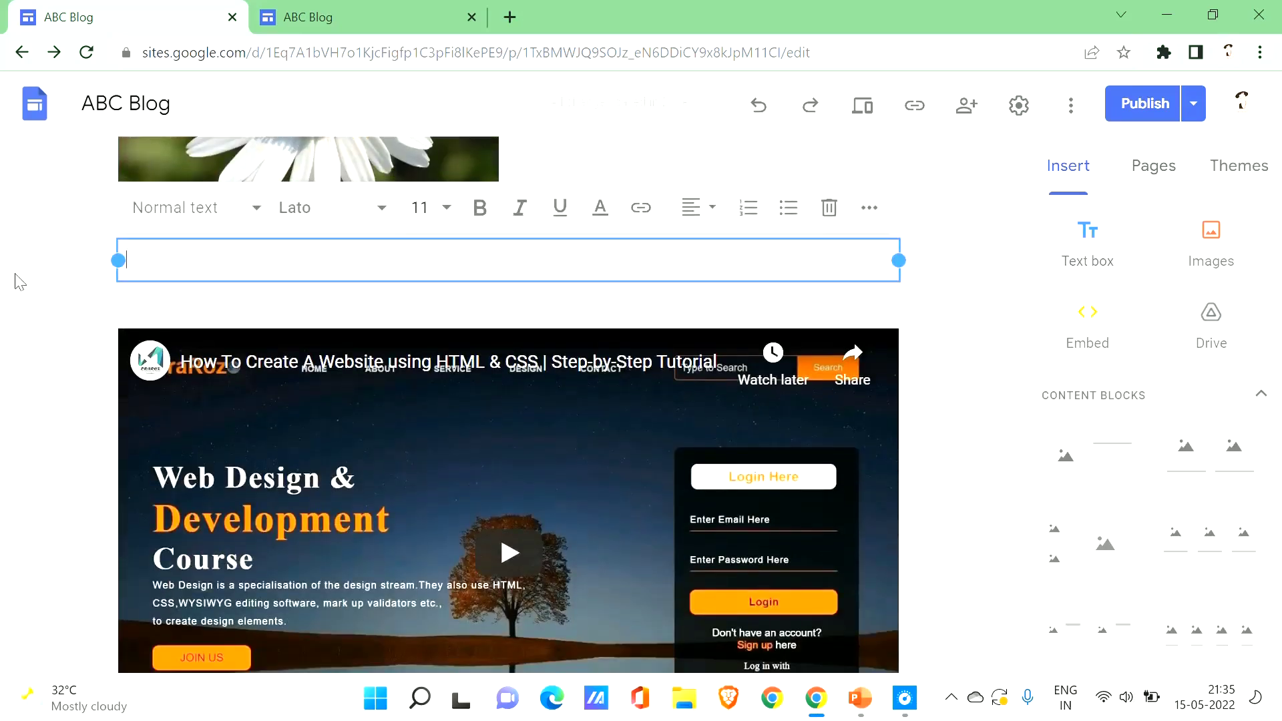
drag(119, 260, 521, 268)
click(731, 153)
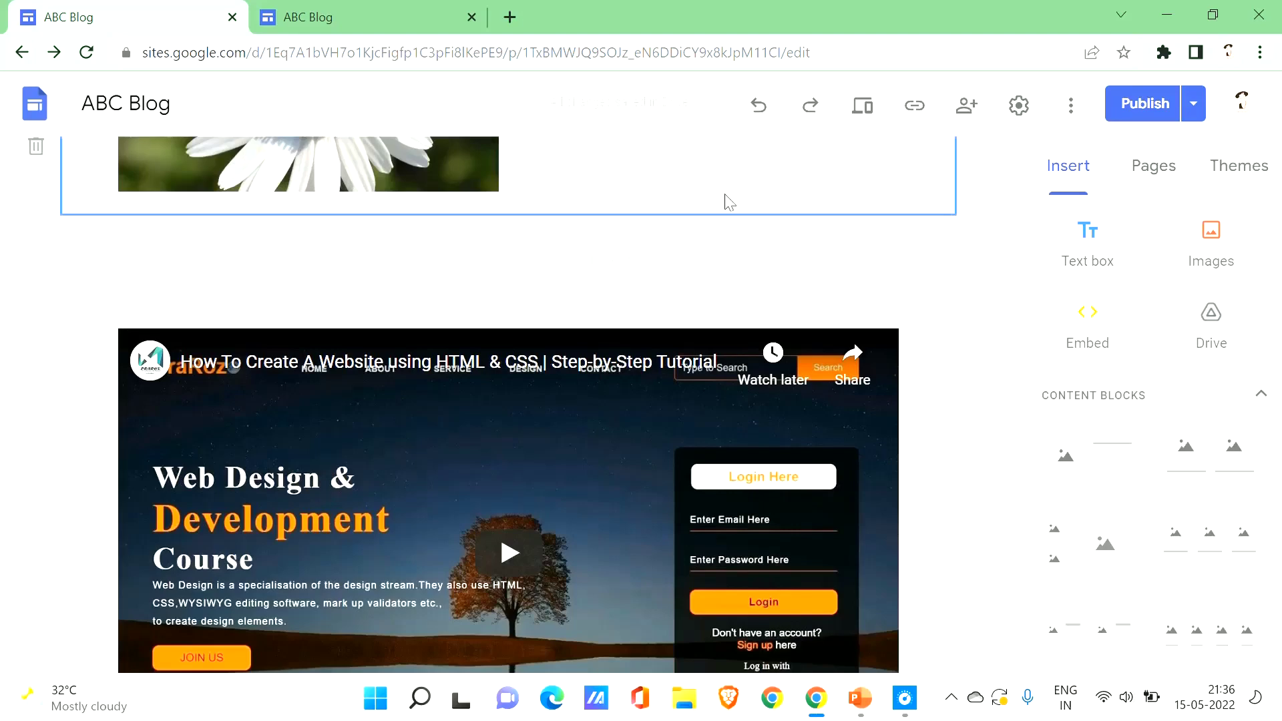
click(714, 251)
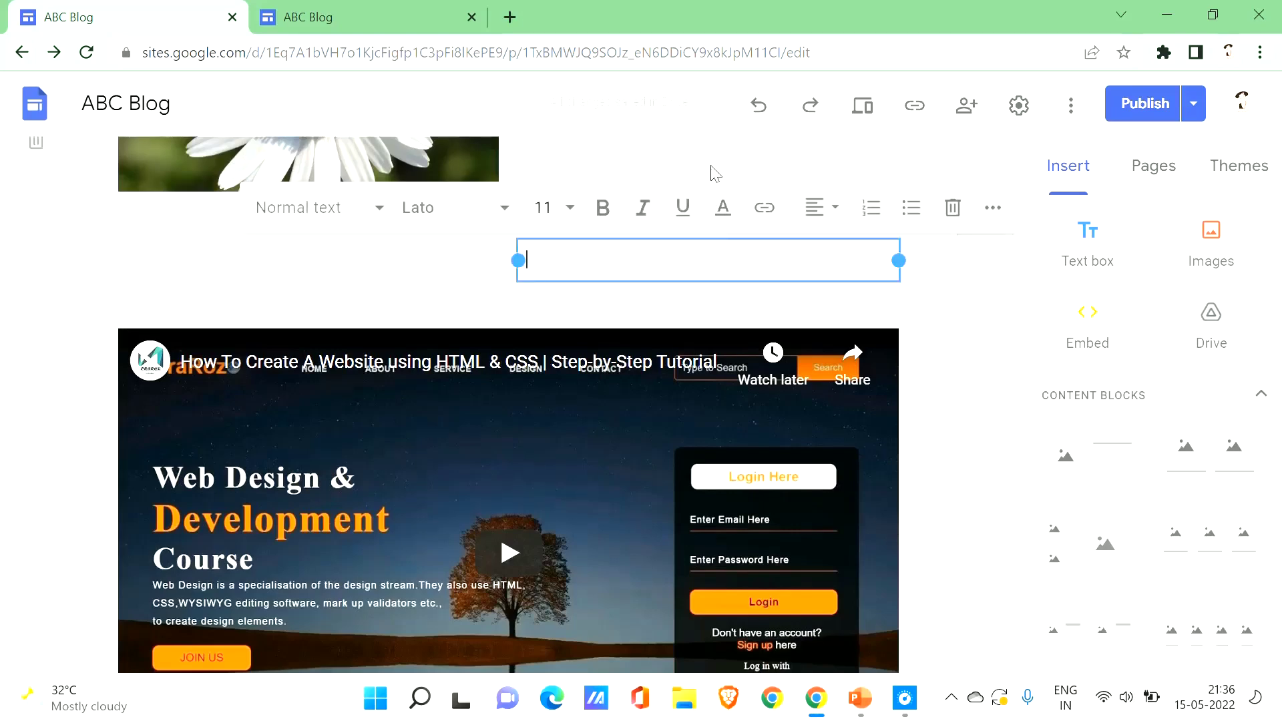
click(921, 291)
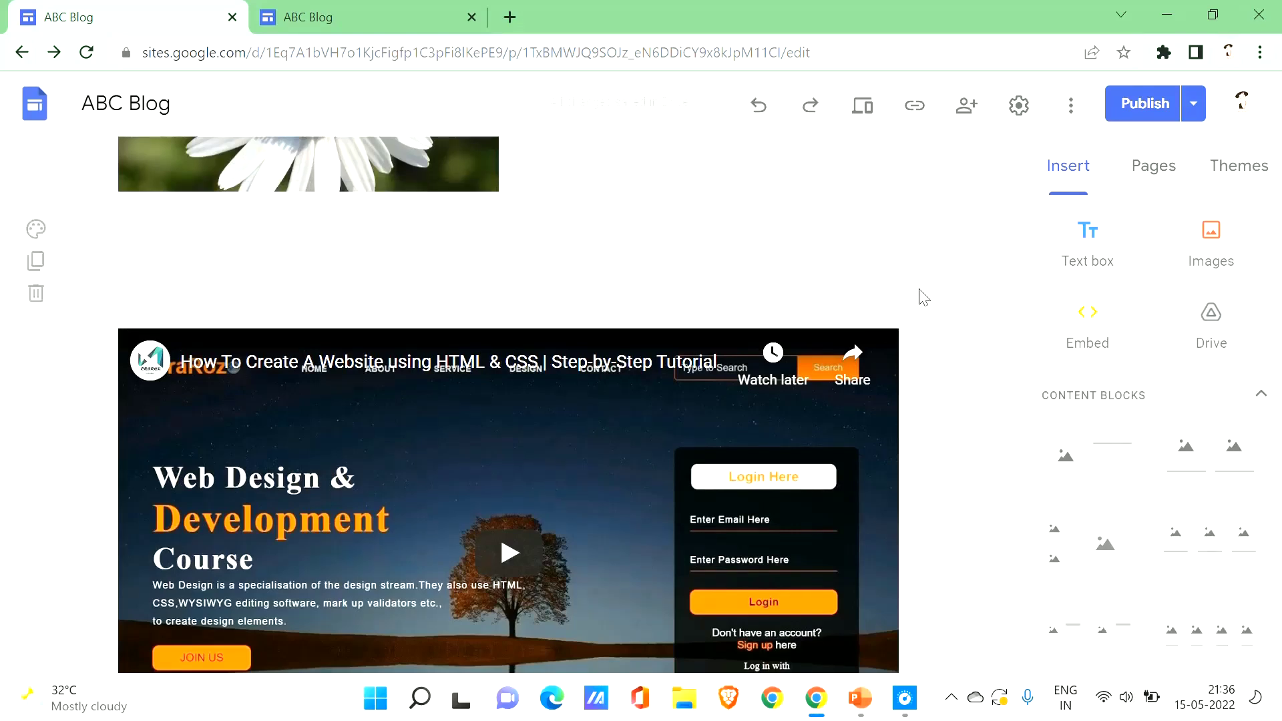
Step: Widen the empty text box beside the lower daisy image to fill the space from the image to the content edge
scroll(706, 193, up, 8)
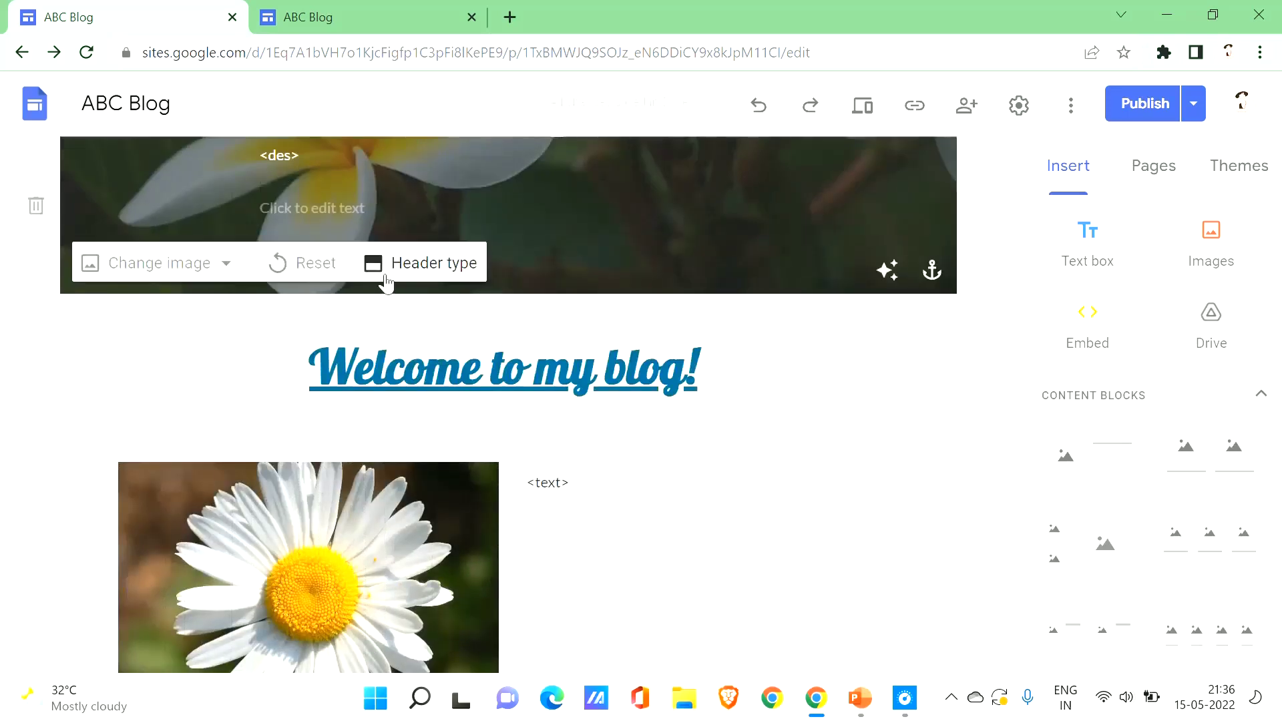
scroll(908, 448, down, 5)
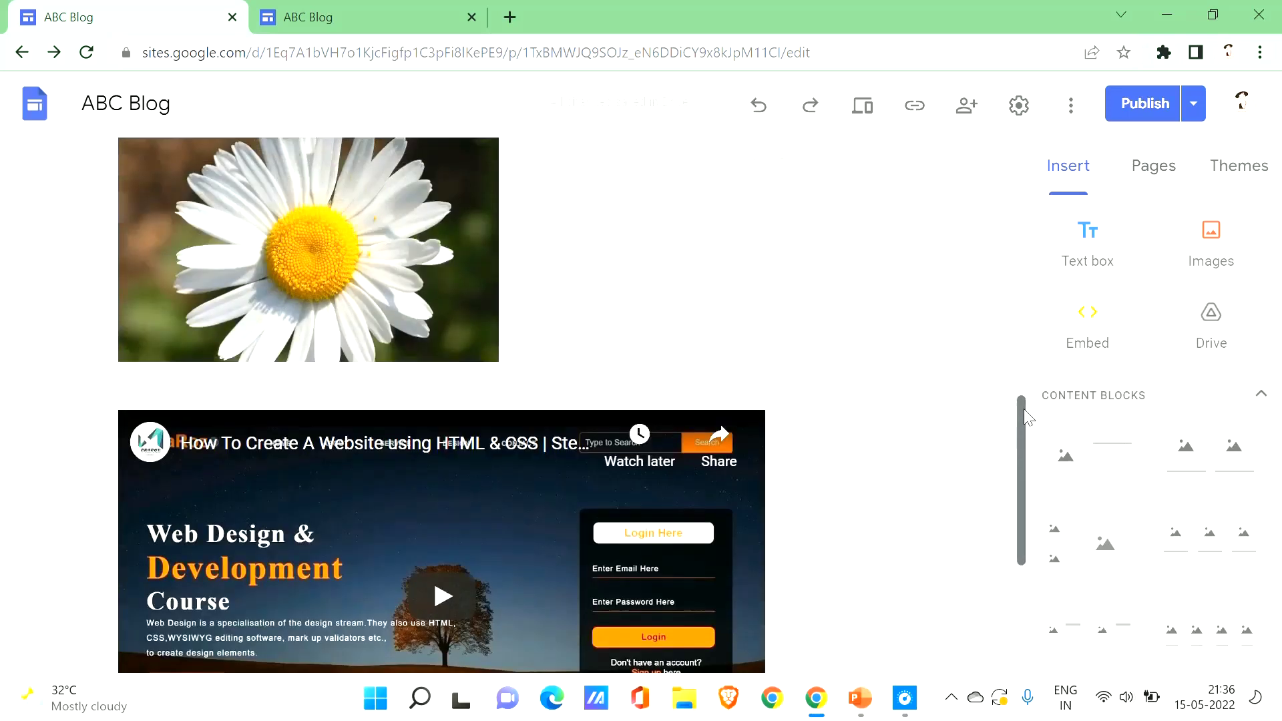
drag(1026, 417, 1024, 366)
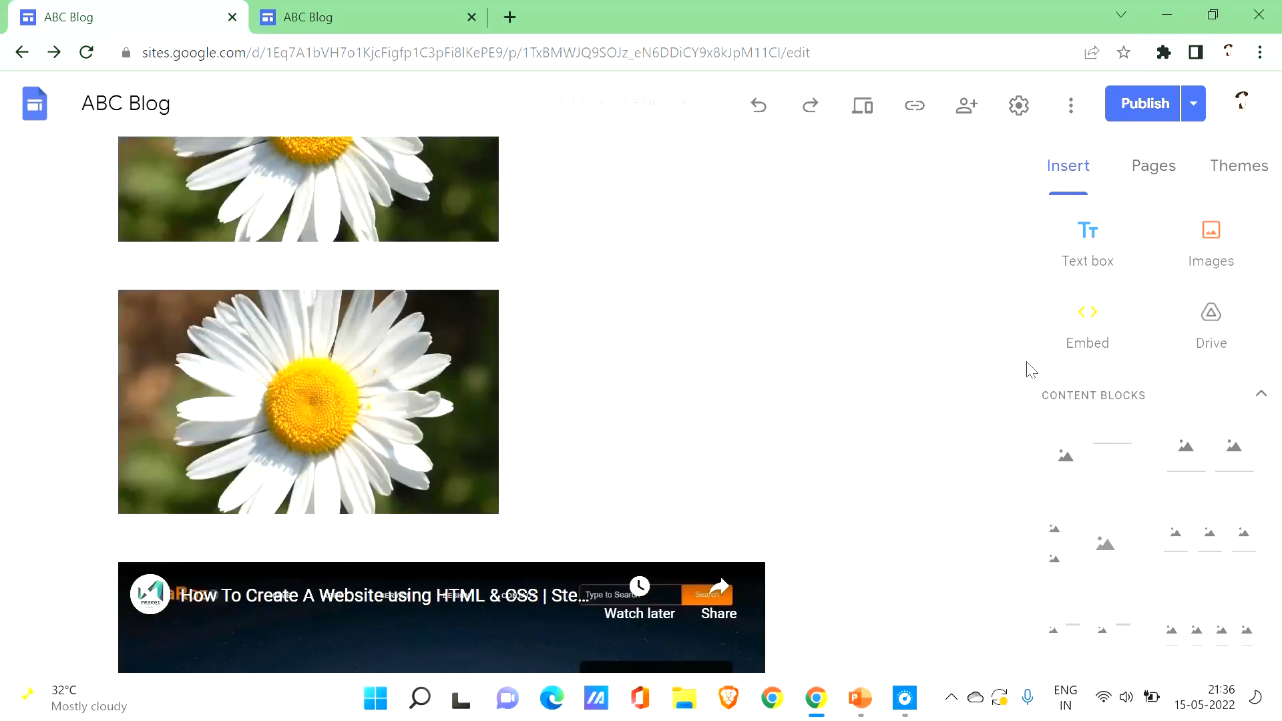
click(743, 297)
drag(719, 311, 518, 310)
drag(832, 309, 930, 317)
click(568, 380)
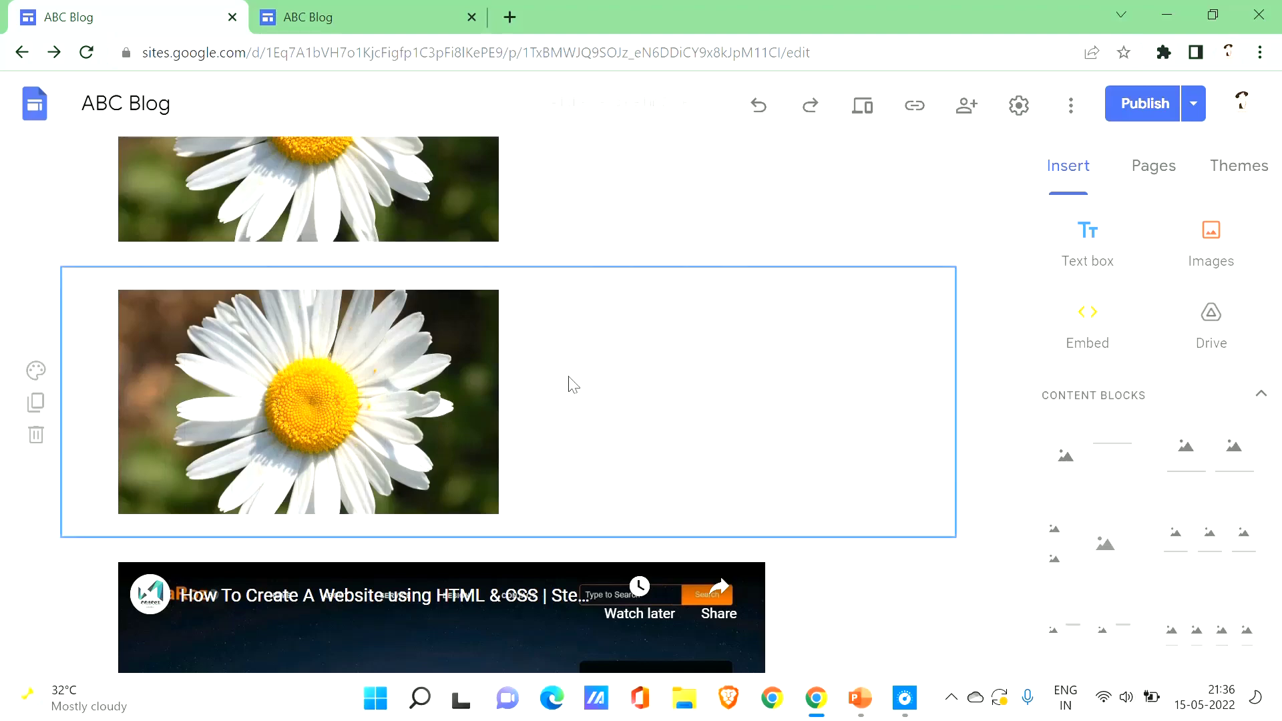
click(566, 314)
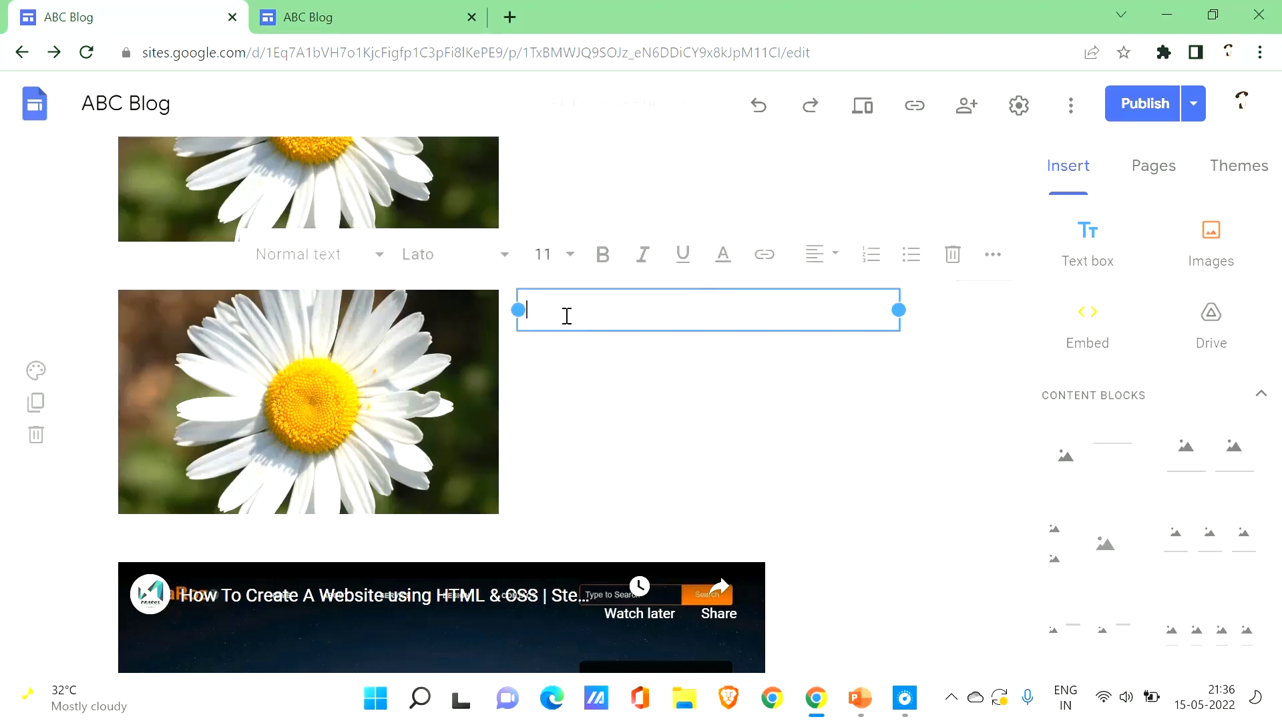
Step: Set the font of the empty text box beside the lower daisy to Pacifico at size 18
click(505, 258)
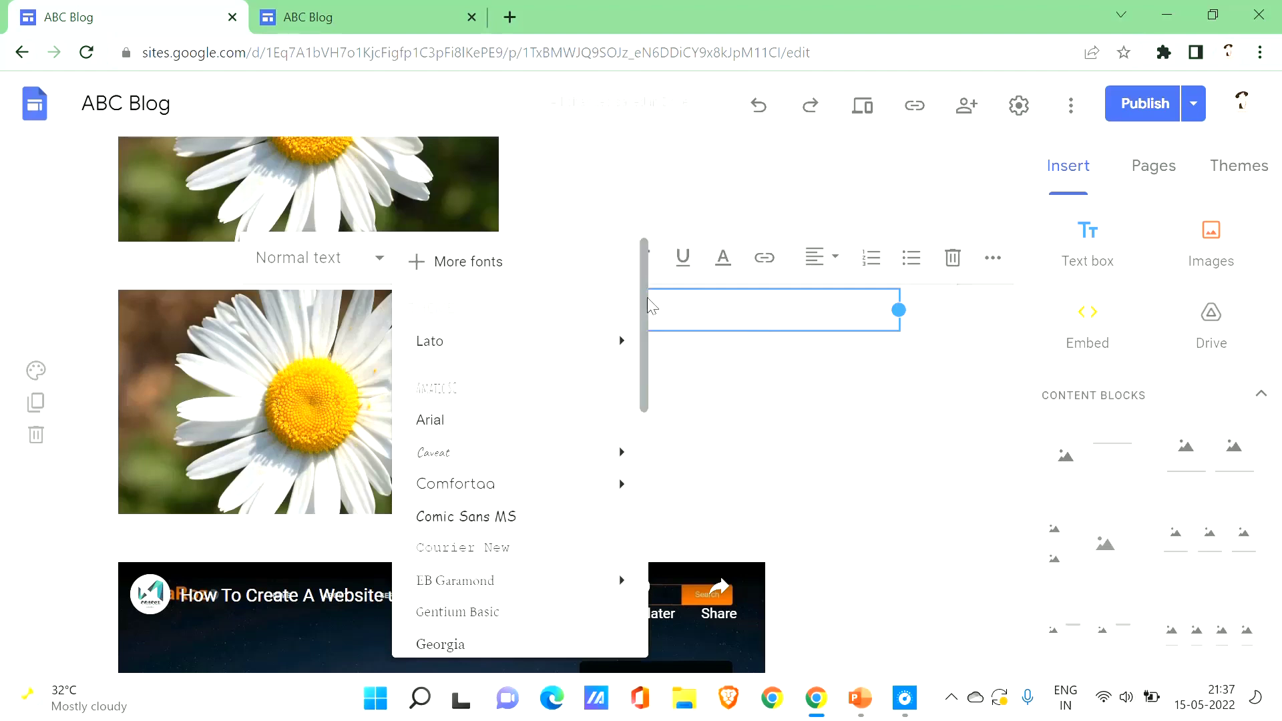
scroll(651, 334, down, 1)
scroll(649, 329, down, 5)
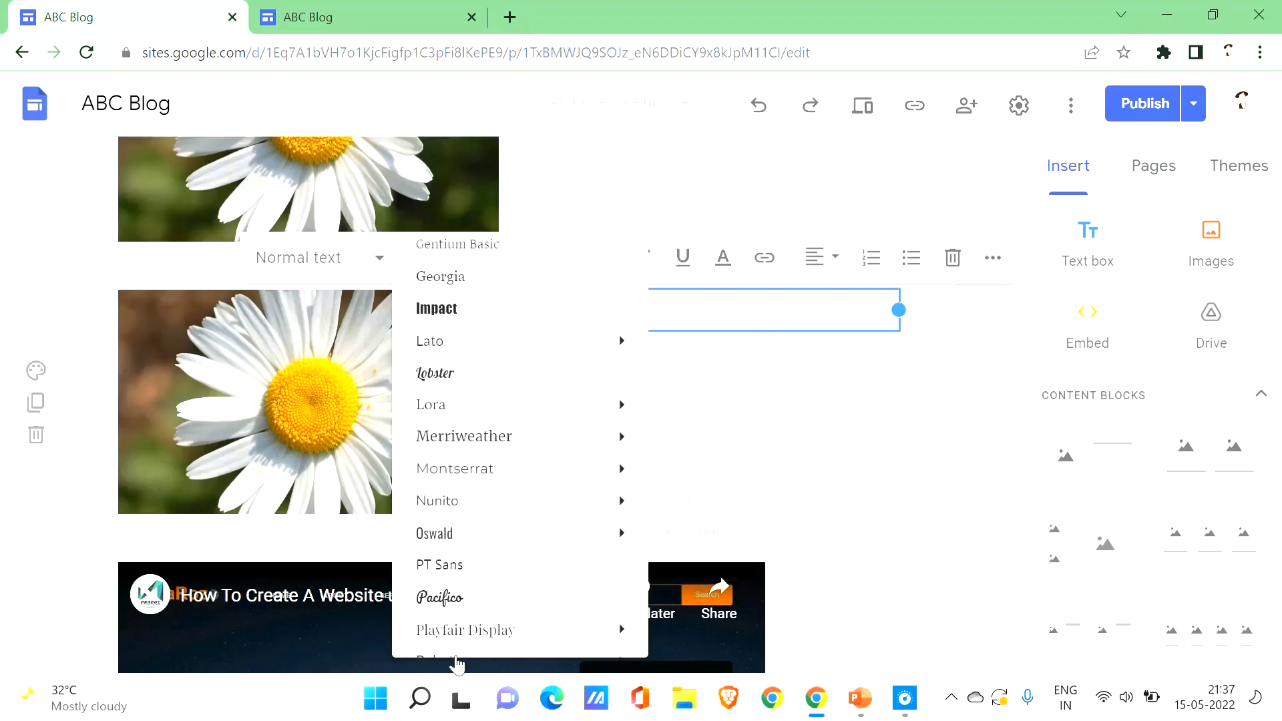
scroll(458, 641, down, 1)
click(458, 578)
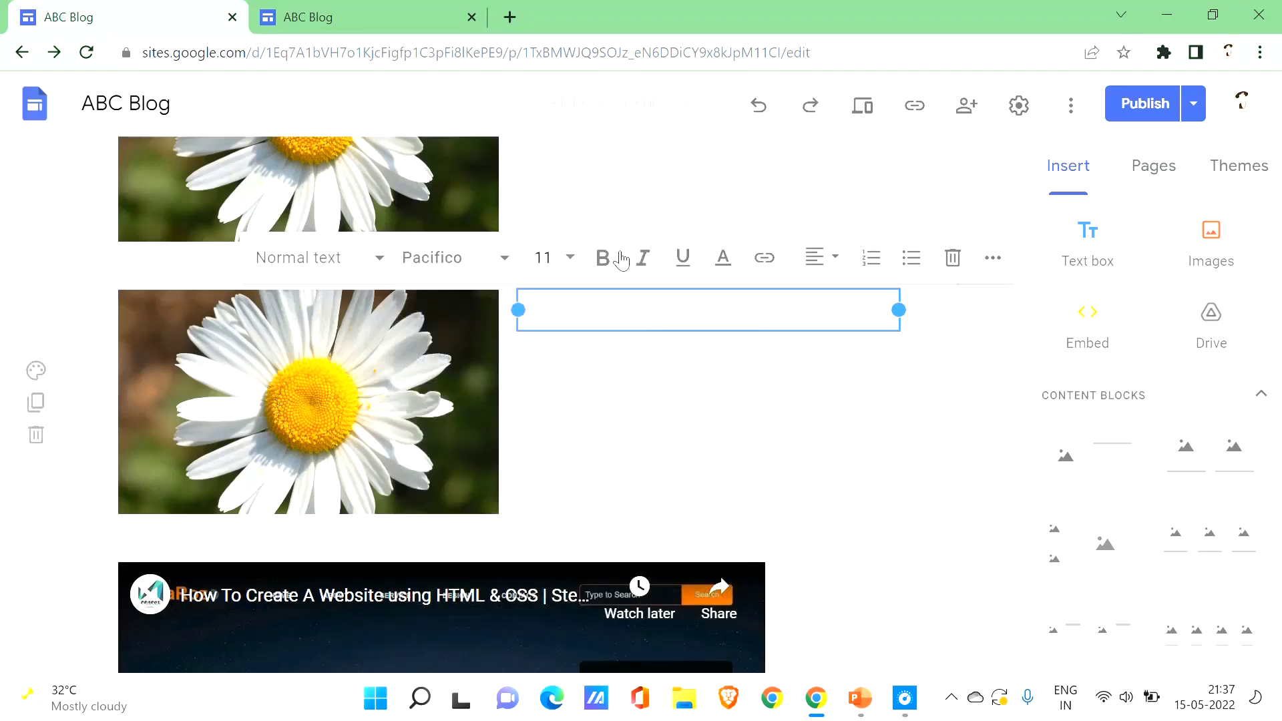
click(566, 259)
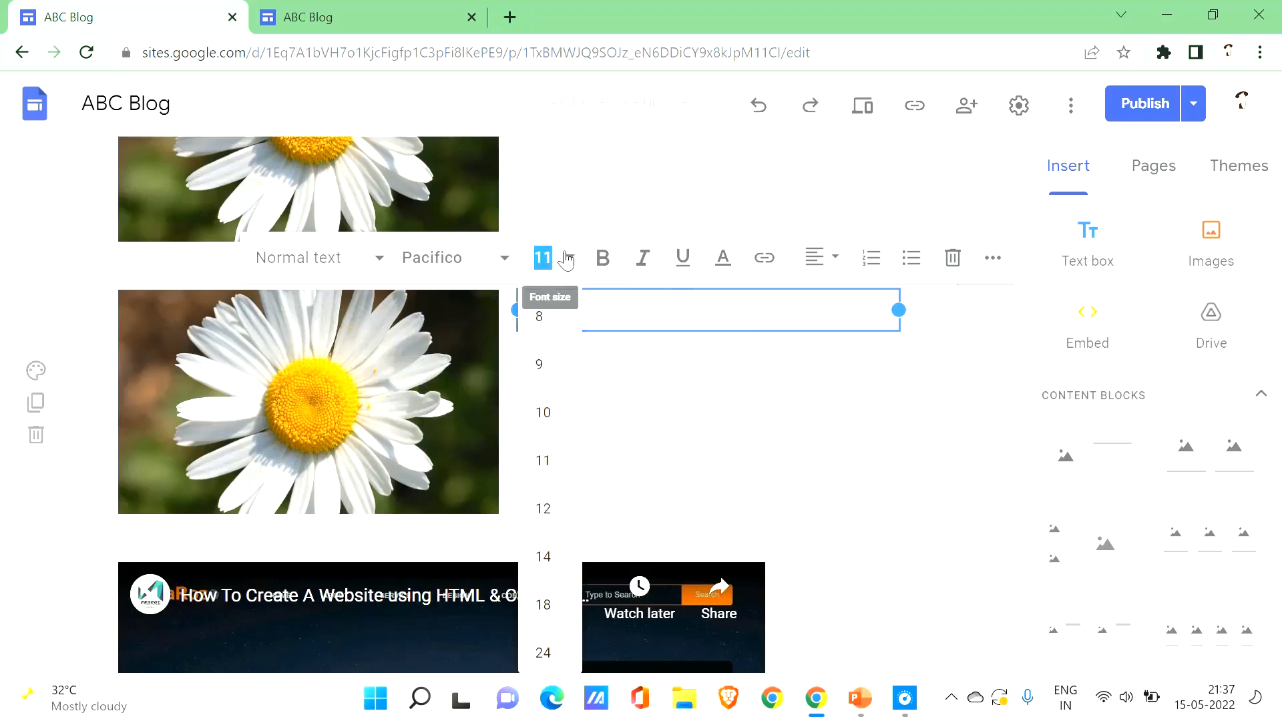
click(549, 608)
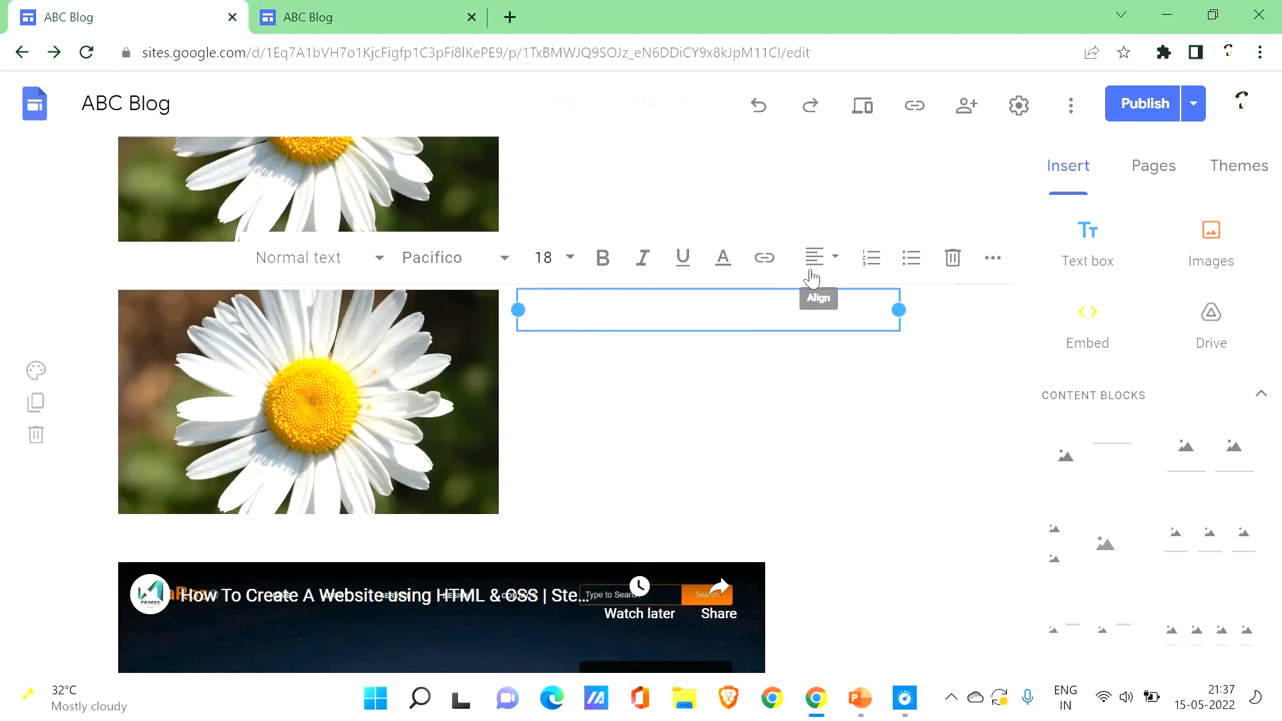
Step: Set the text colour to blue and enter "<text>" in the box beside the lower daisy image
click(727, 262)
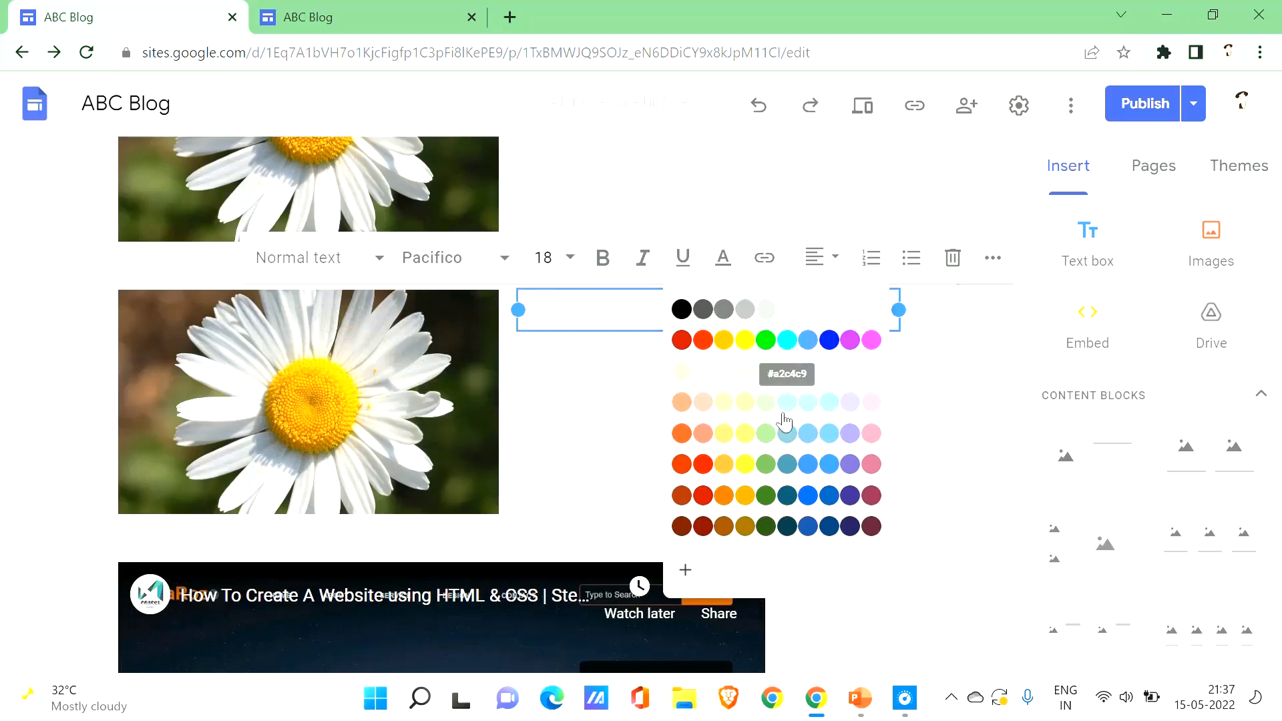
click(764, 496)
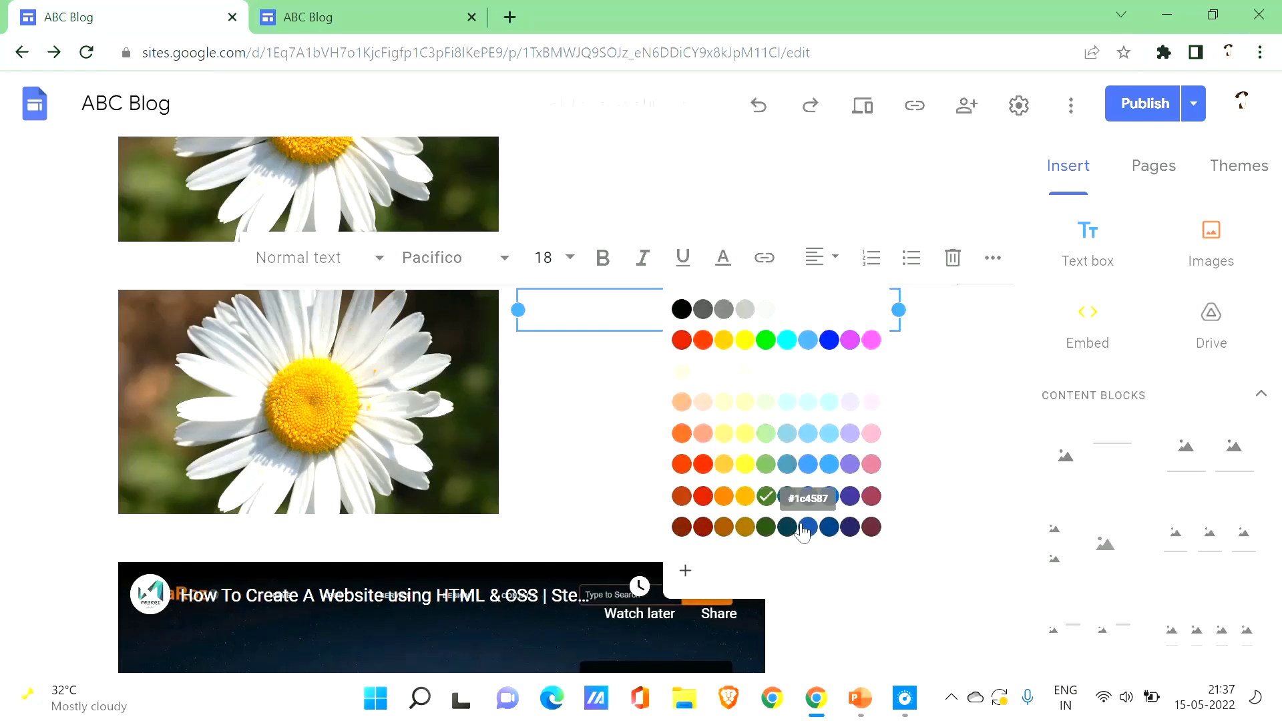
click(805, 501)
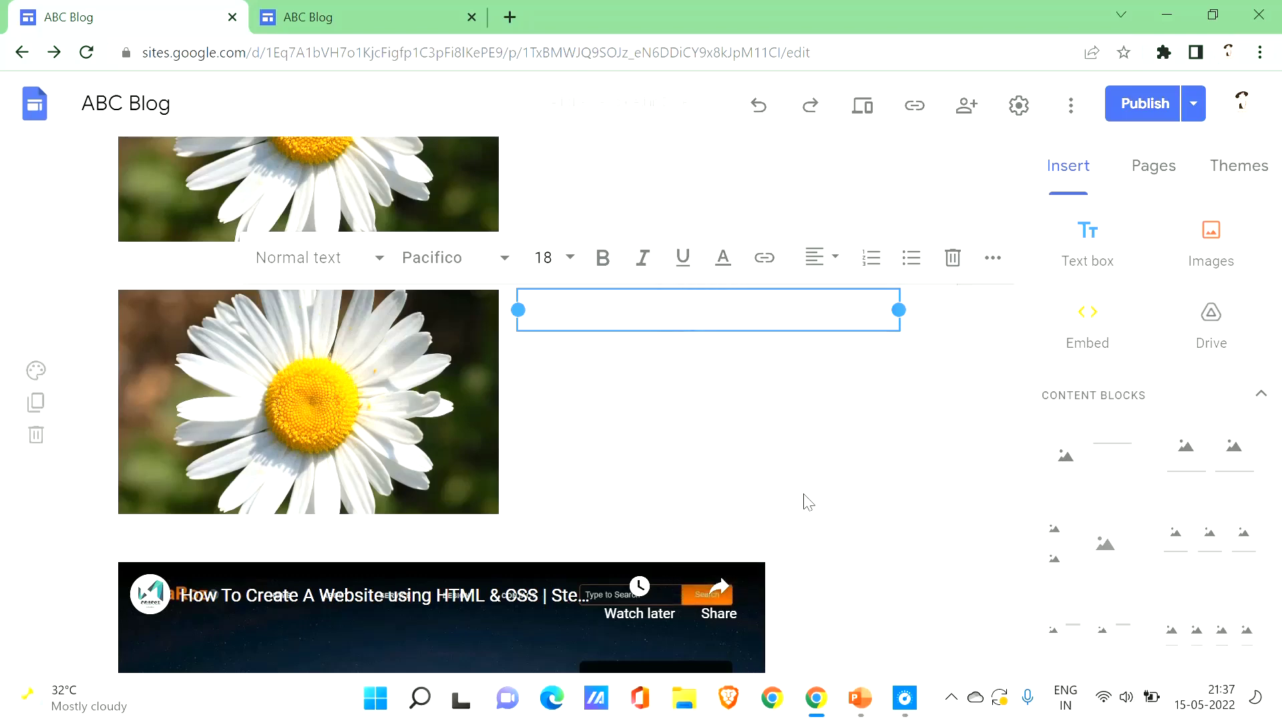
text(<text)
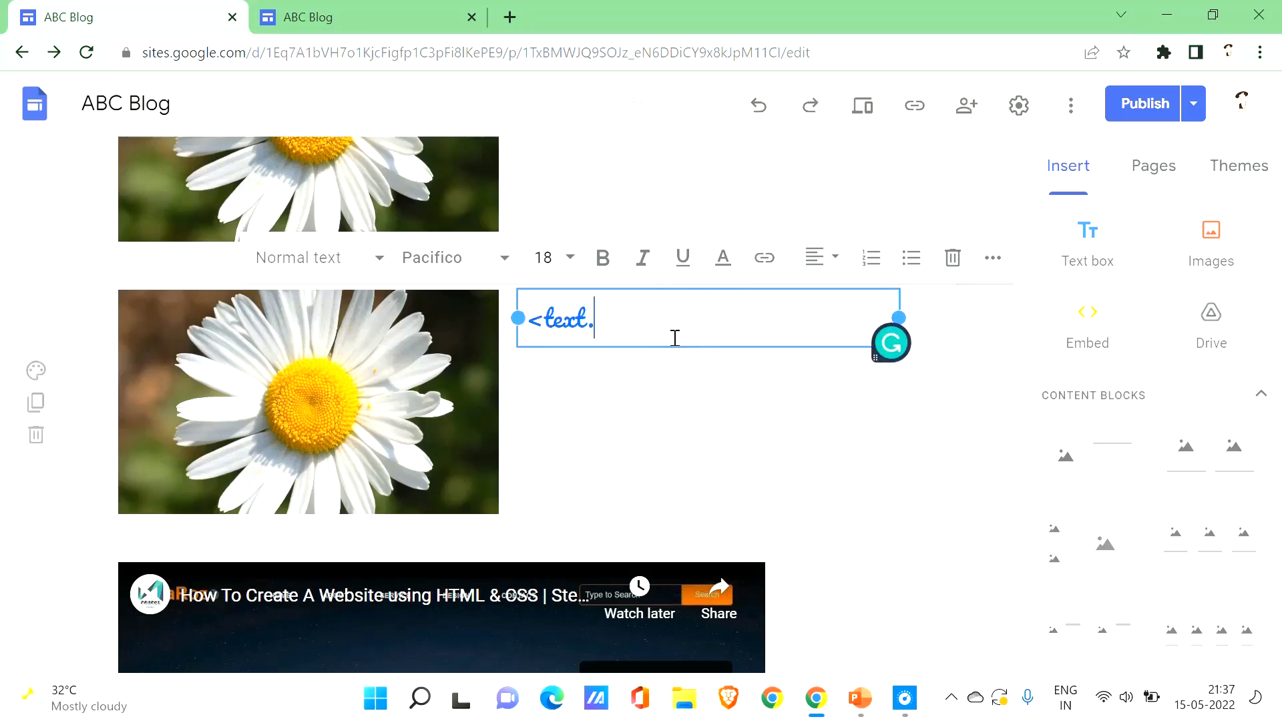
text(>)
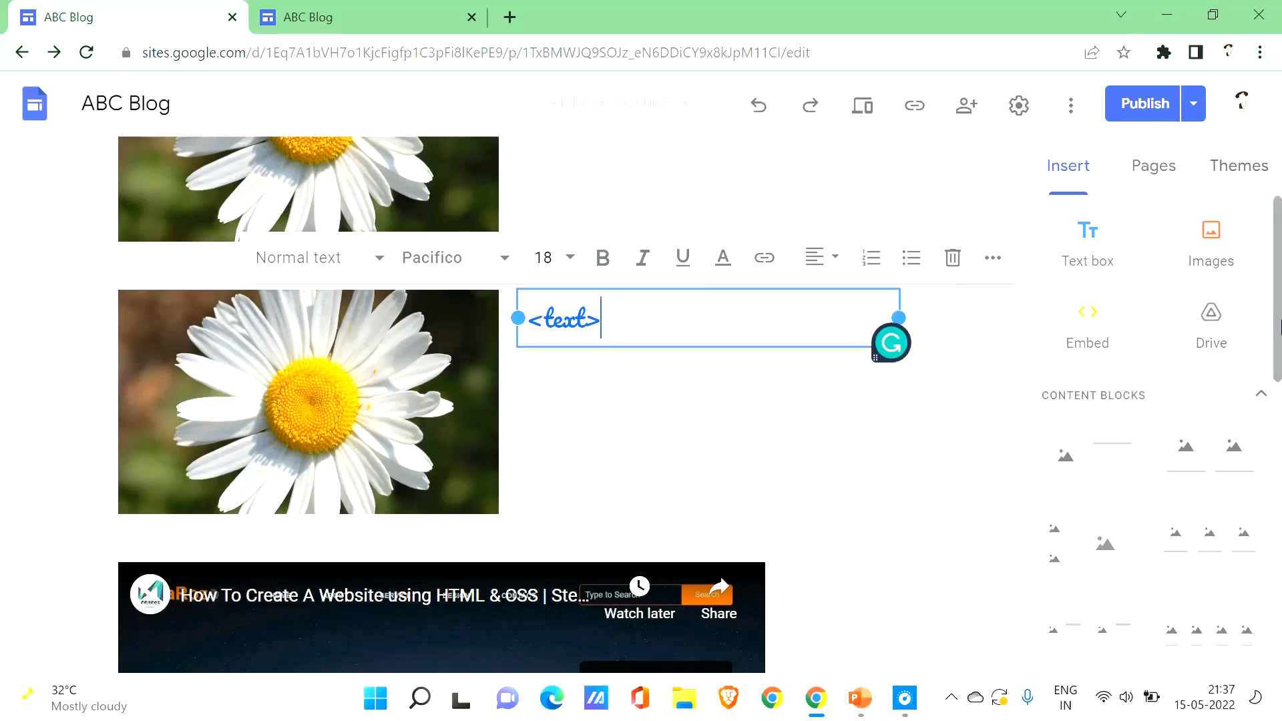
click(1015, 219)
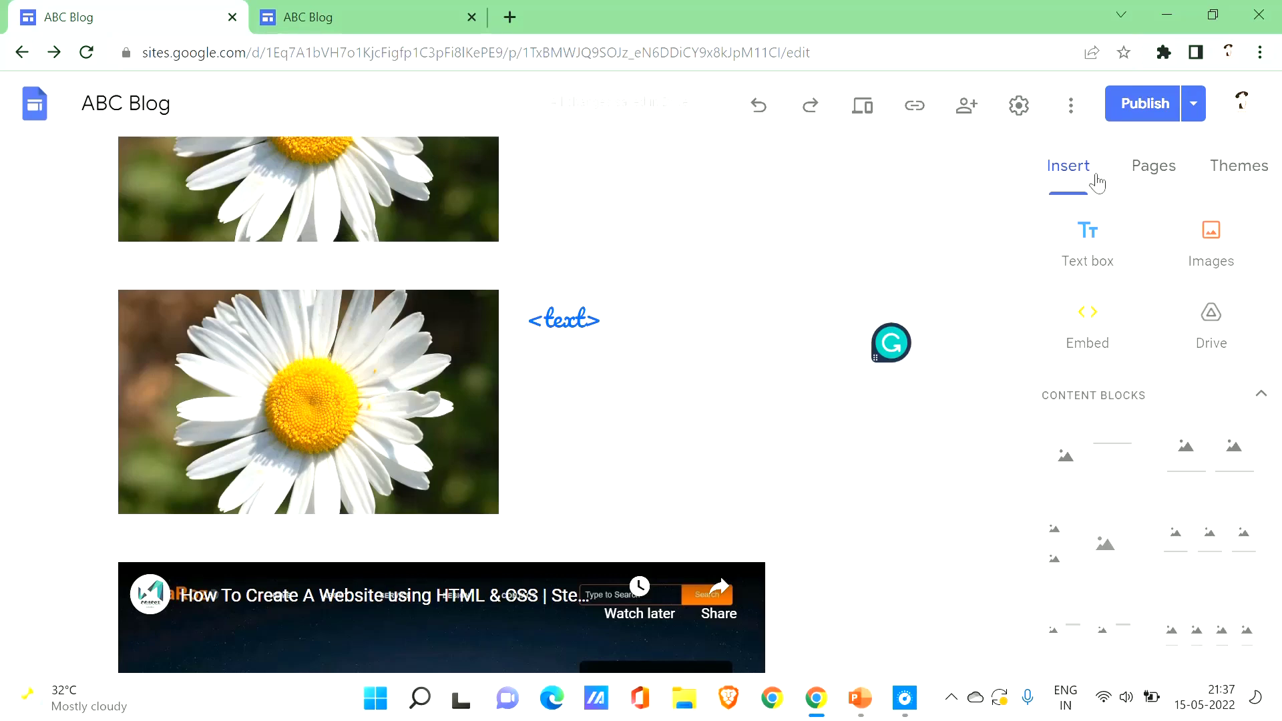
drag(1277, 312, 1279, 594)
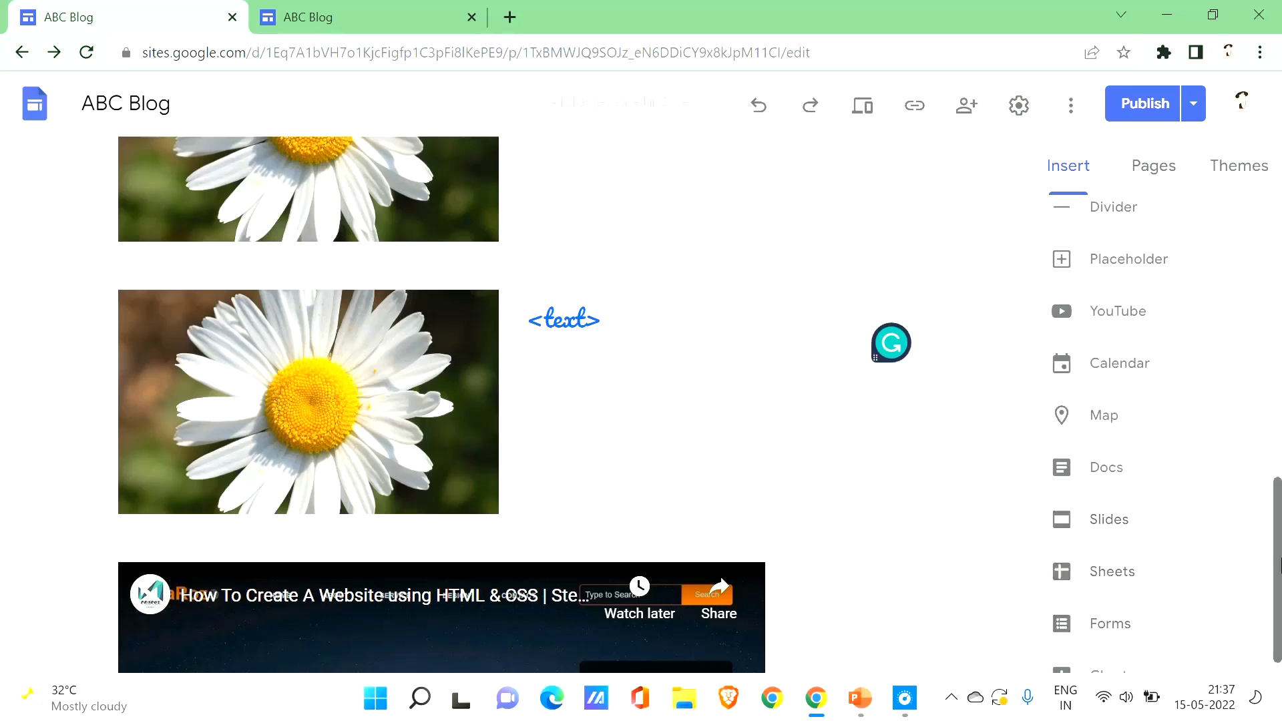
scroll(1255, 467, down, 1)
click(1113, 320)
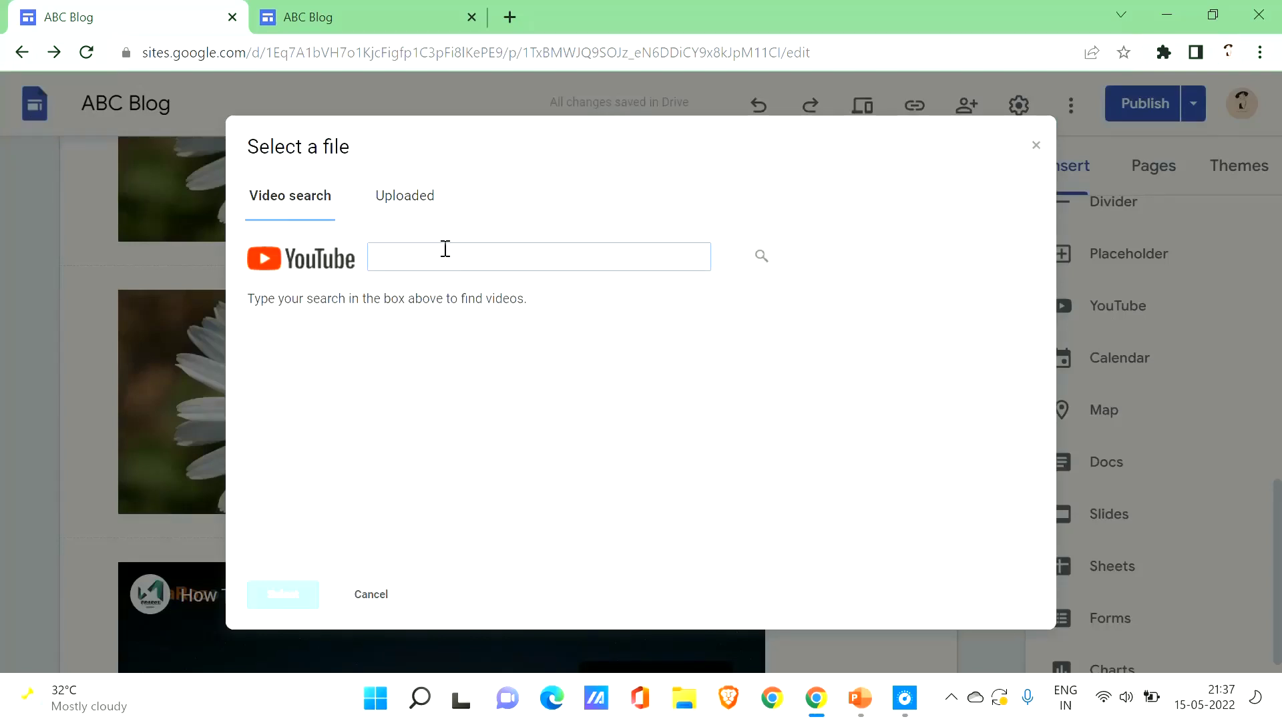
text(https://www.youtube.com/watch?v=CQZxeoQeo5c)
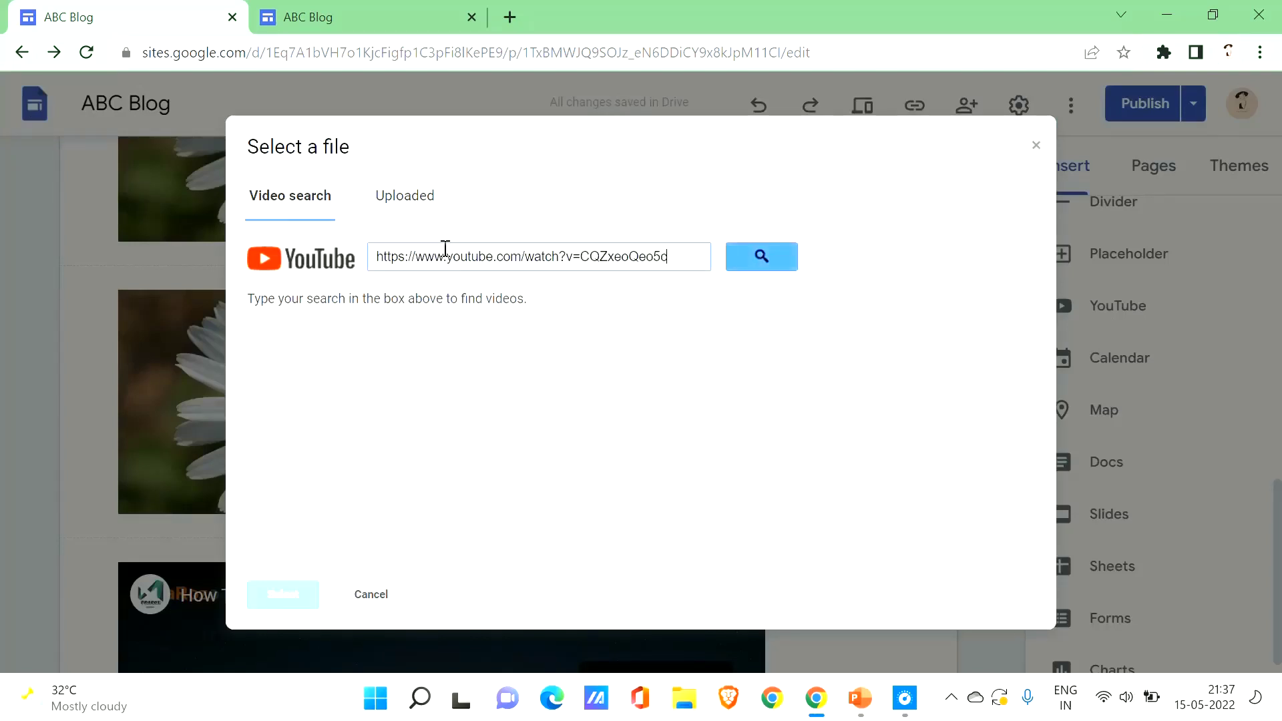
click(761, 260)
click(509, 326)
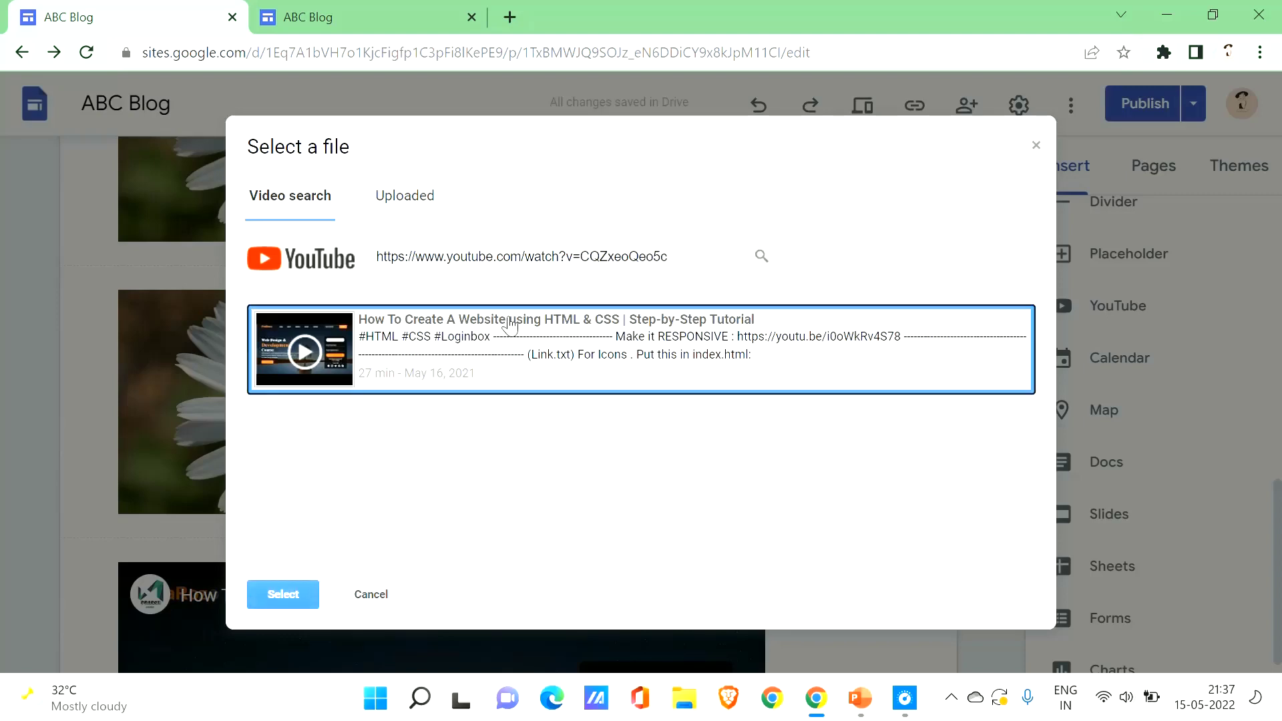
click(283, 594)
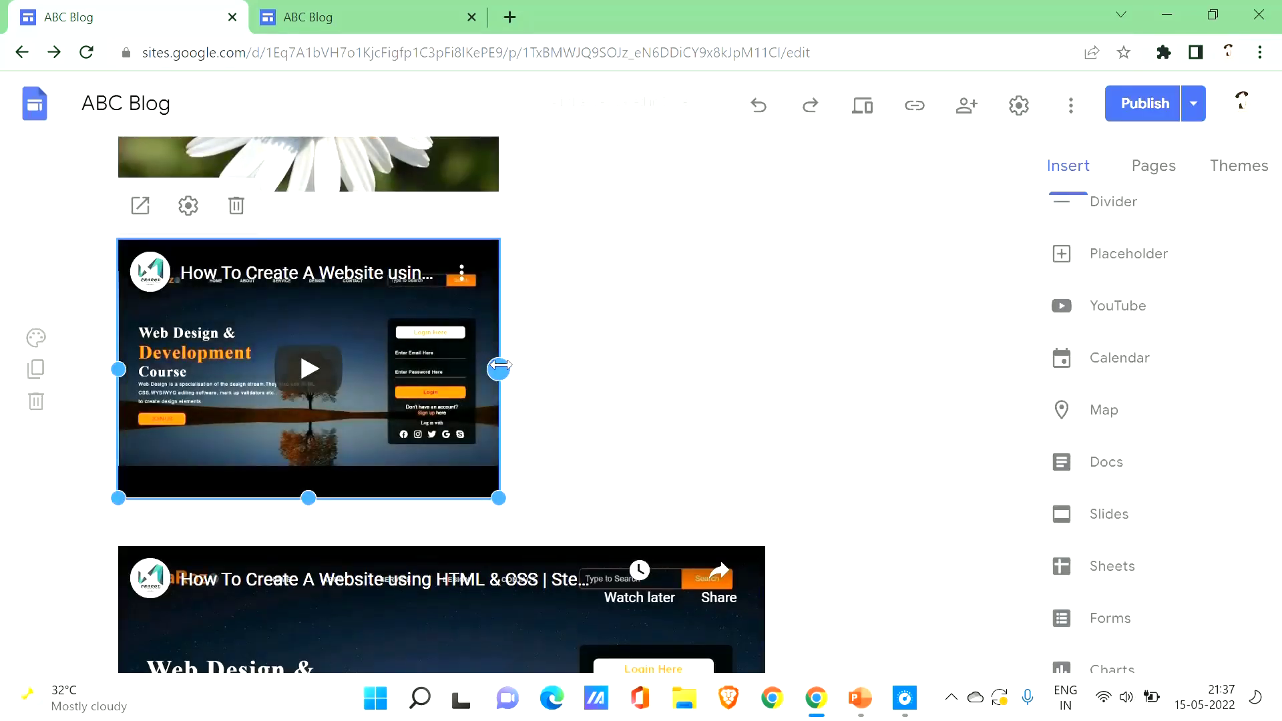
Step: Enlarge the newly inserted YouTube video to the full content width and increase its height until the whole frame fits
drag(499, 369, 928, 343)
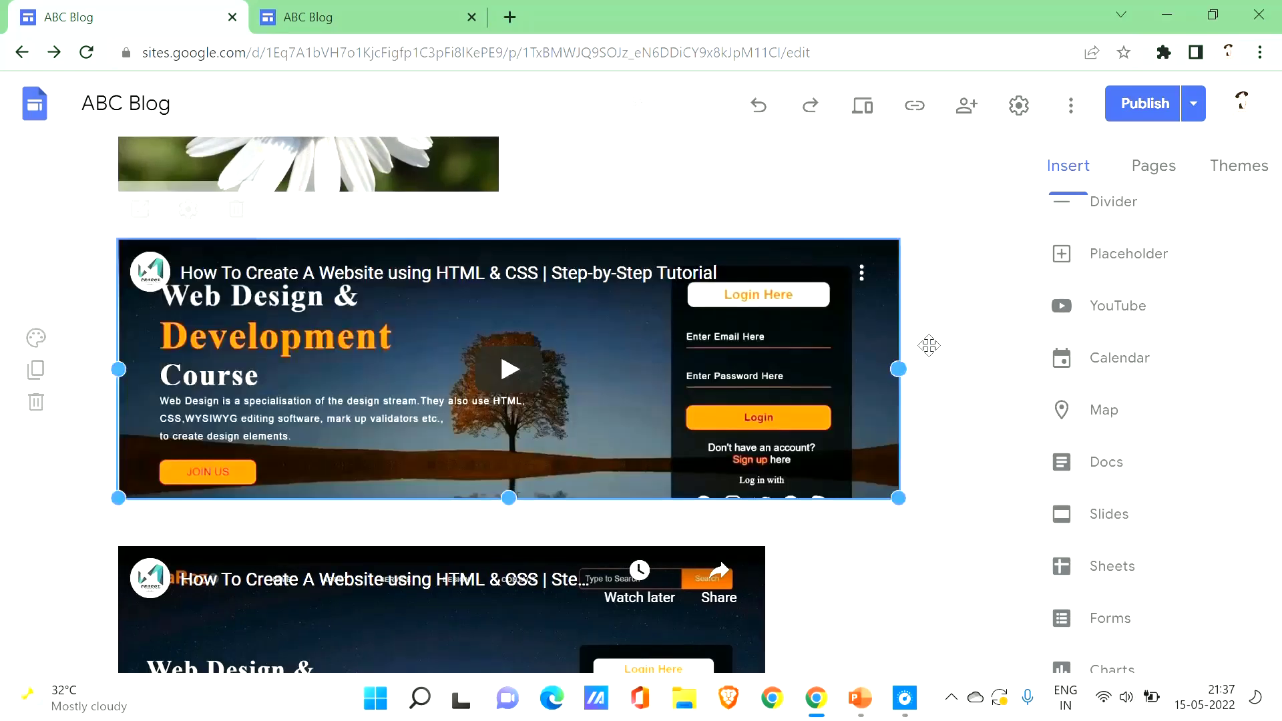
drag(508, 506, 502, 673)
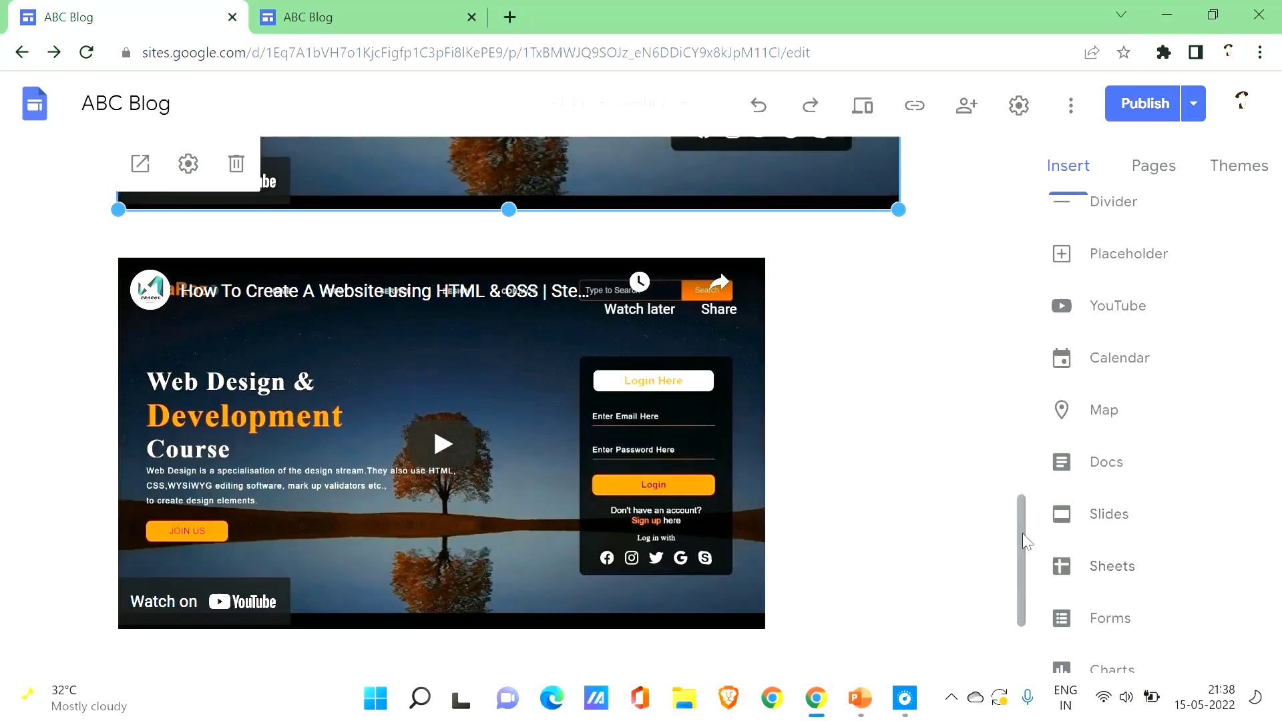
click(1022, 515)
drag(1026, 523, 1030, 421)
click(612, 344)
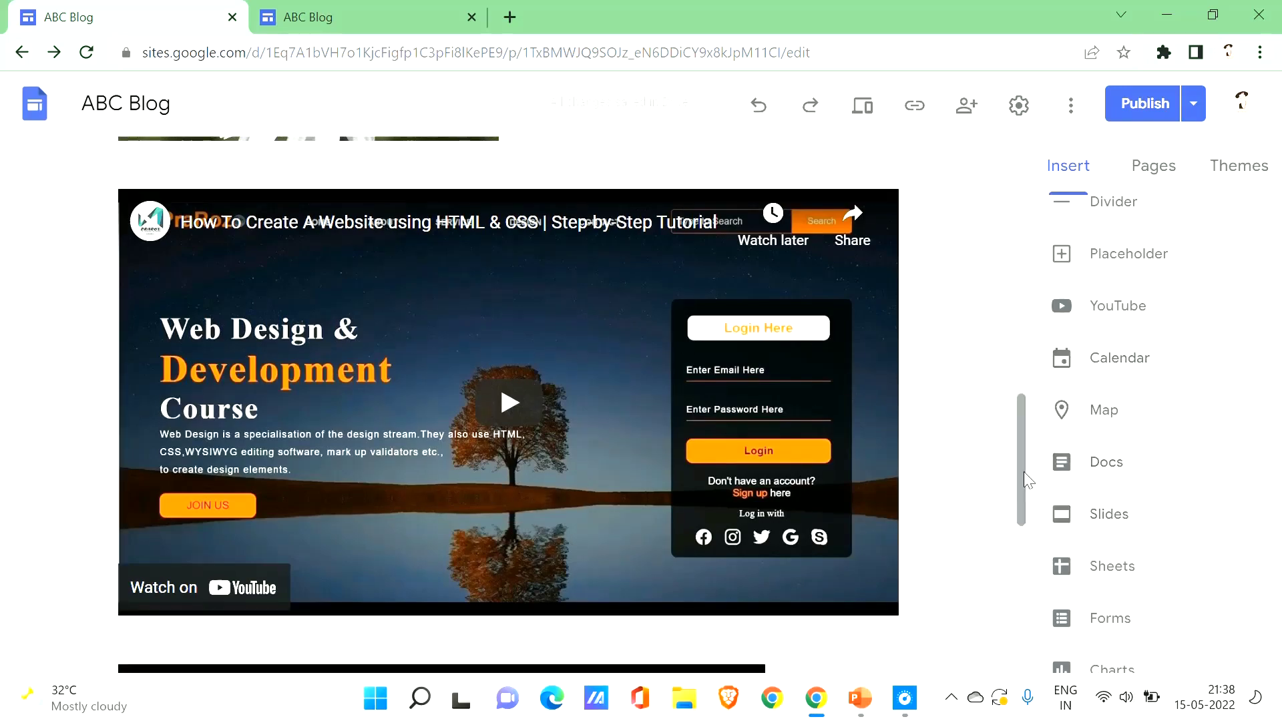
Step: Add a new top-level page named "contact" to the site
drag(1026, 479, 1013, 618)
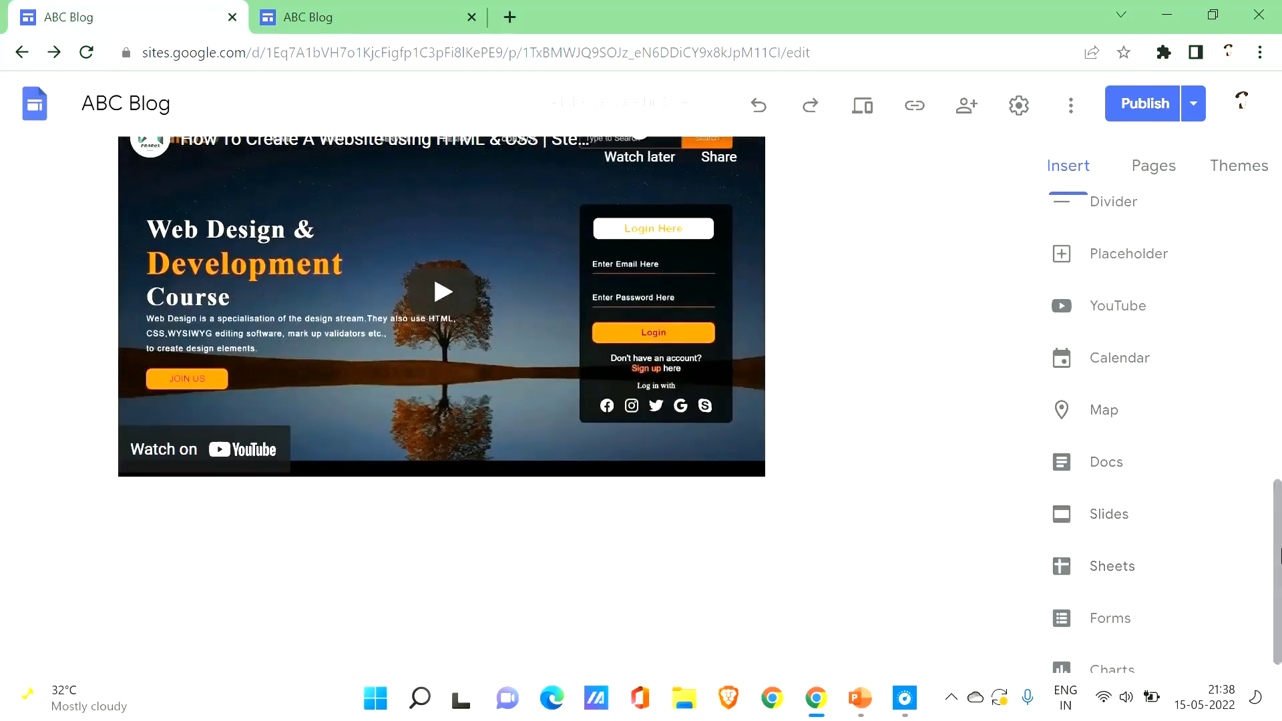
scroll(1279, 554, down, 1)
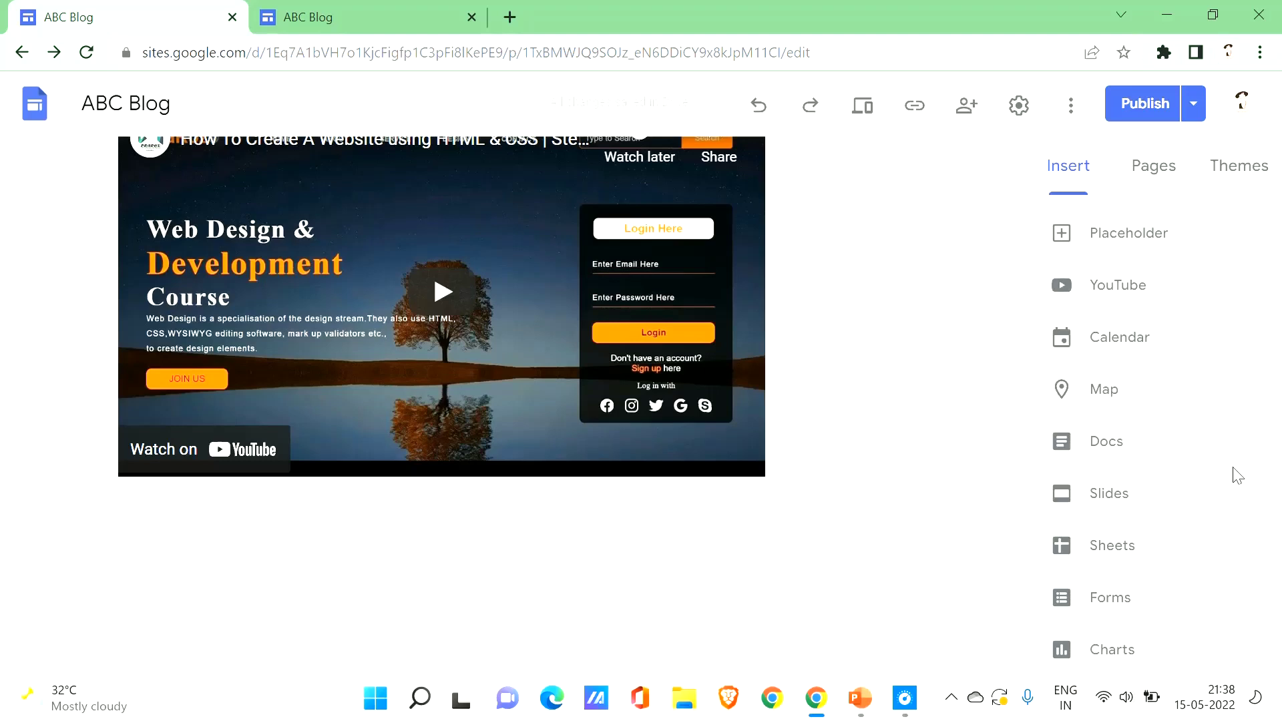
click(1133, 192)
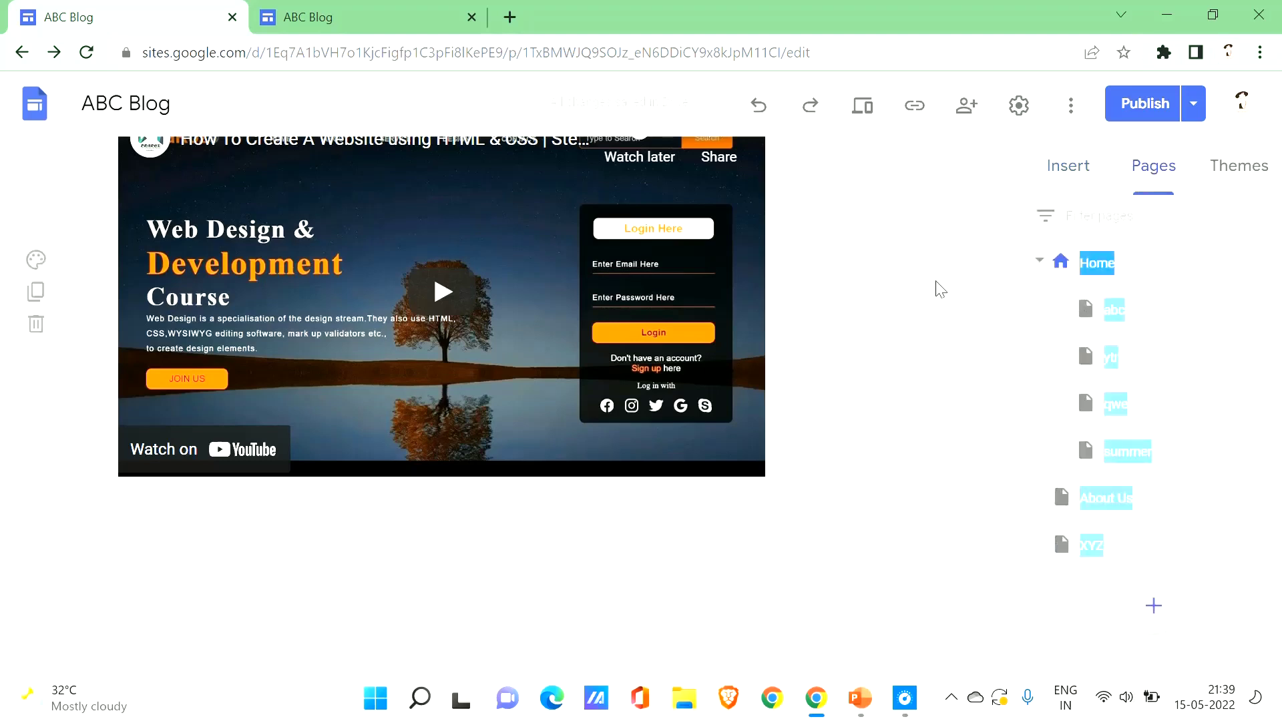
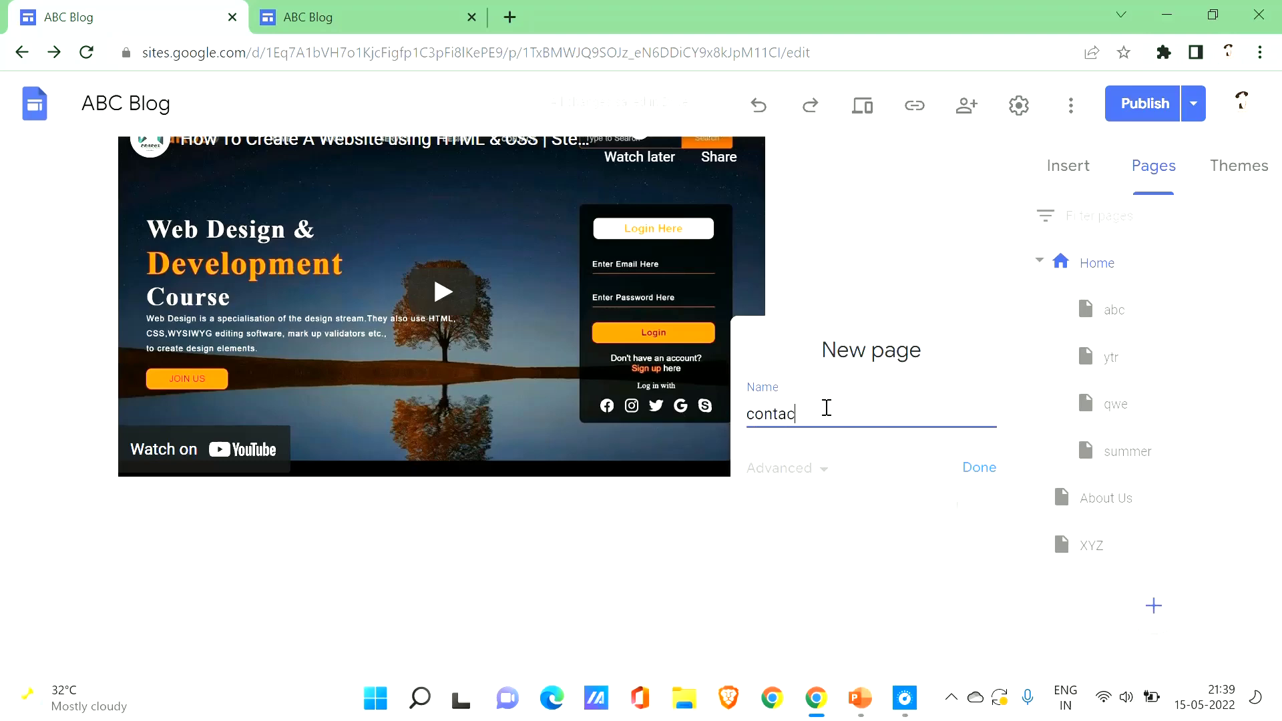
click(988, 475)
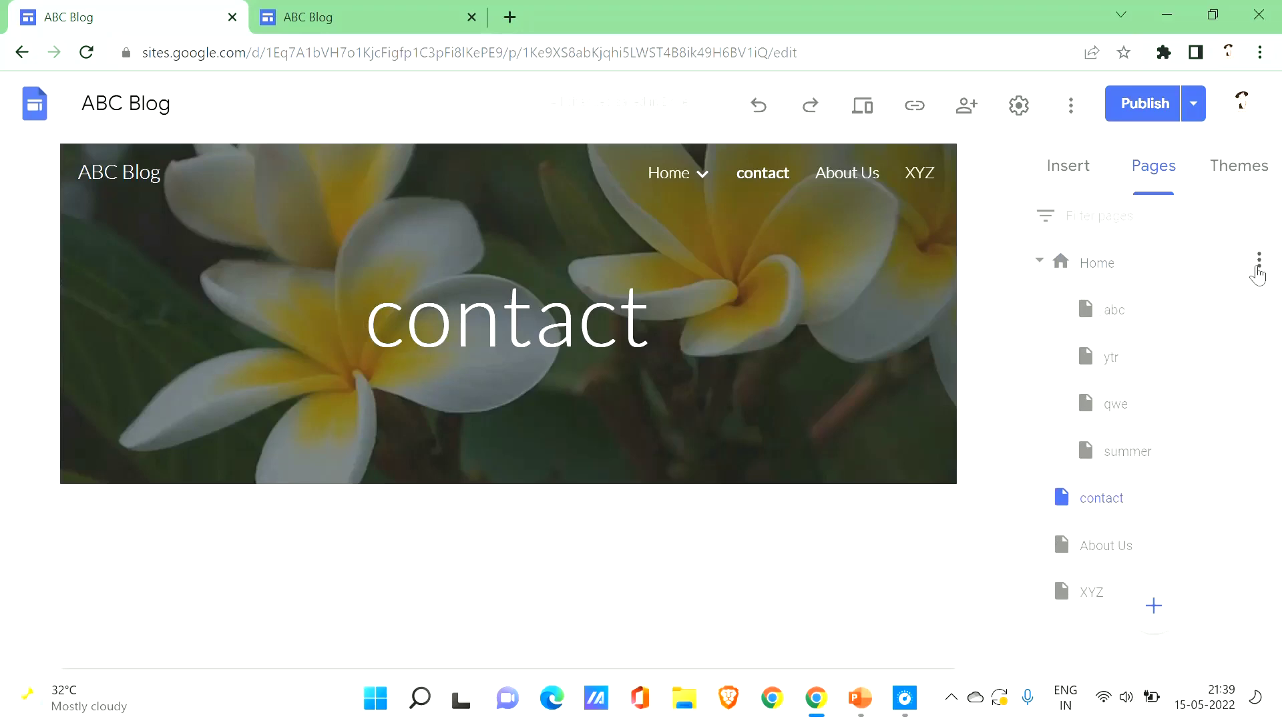
Step: Add a subpage named "aaa" under the Home page
click(1259, 264)
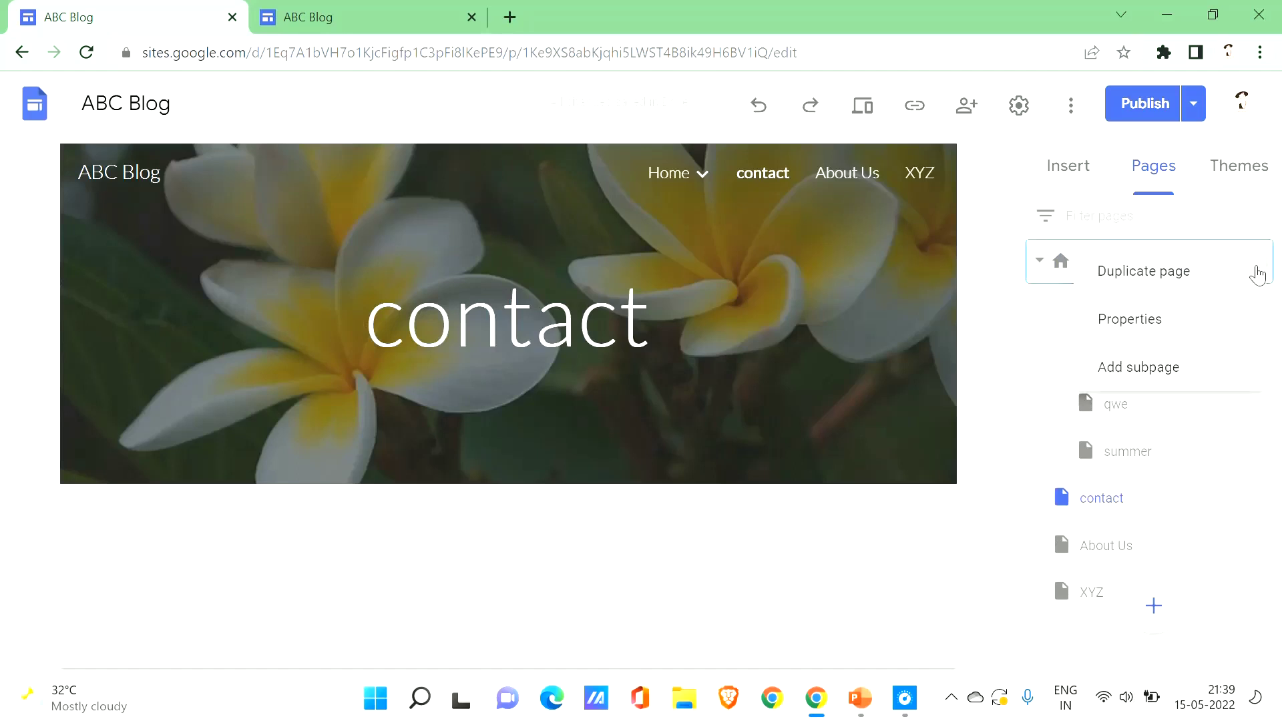
click(1160, 385)
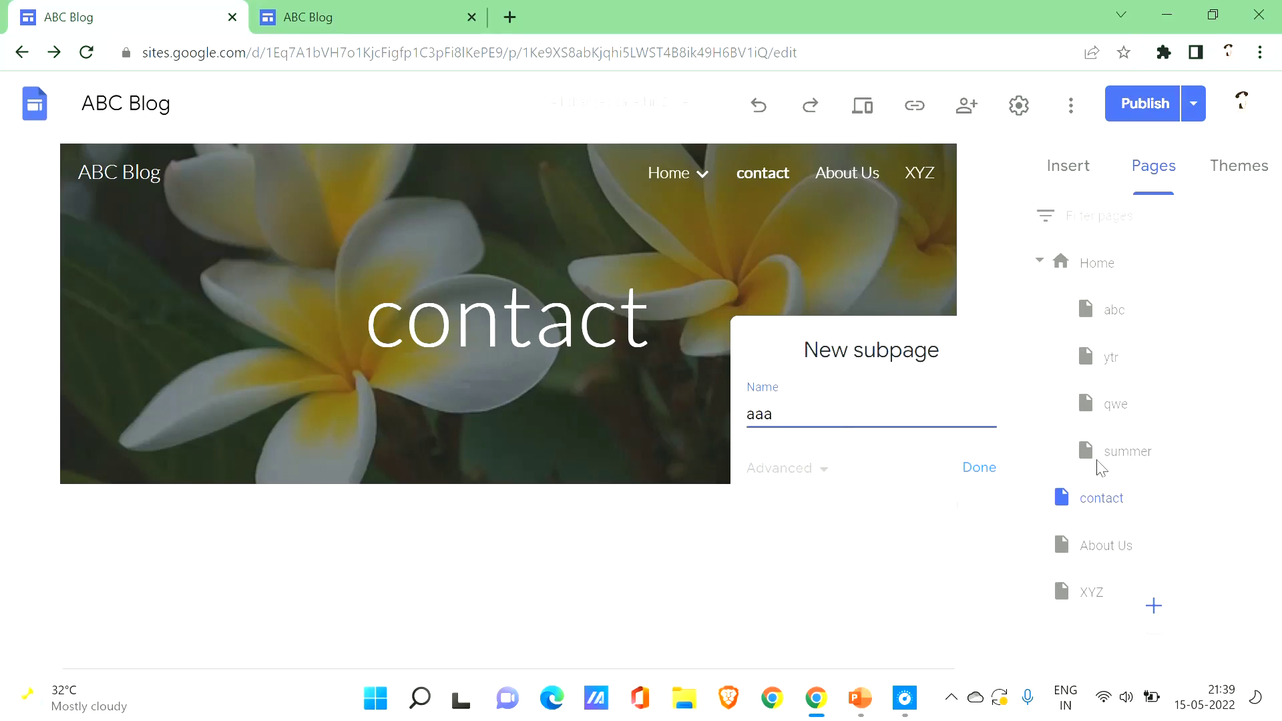
click(983, 469)
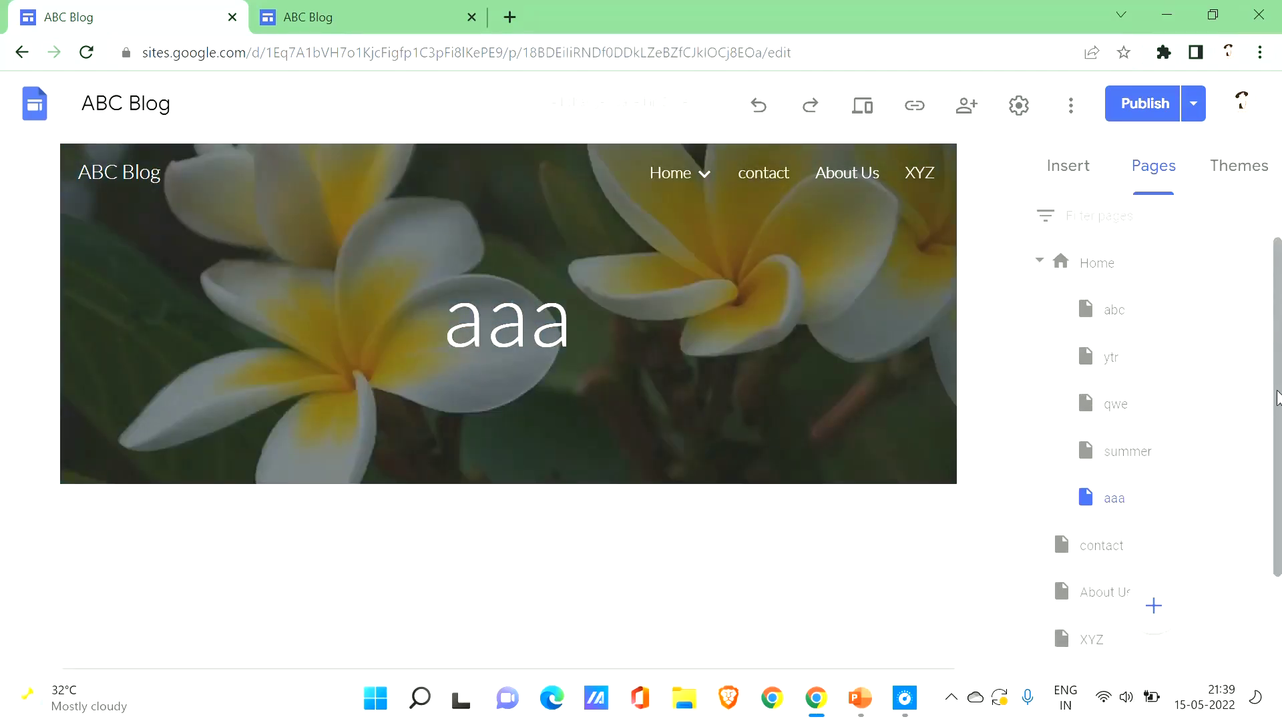
Step: Try nesting the XYZ page under contact, and return it to the top level below About Us
scroll(1280, 410, down, 2)
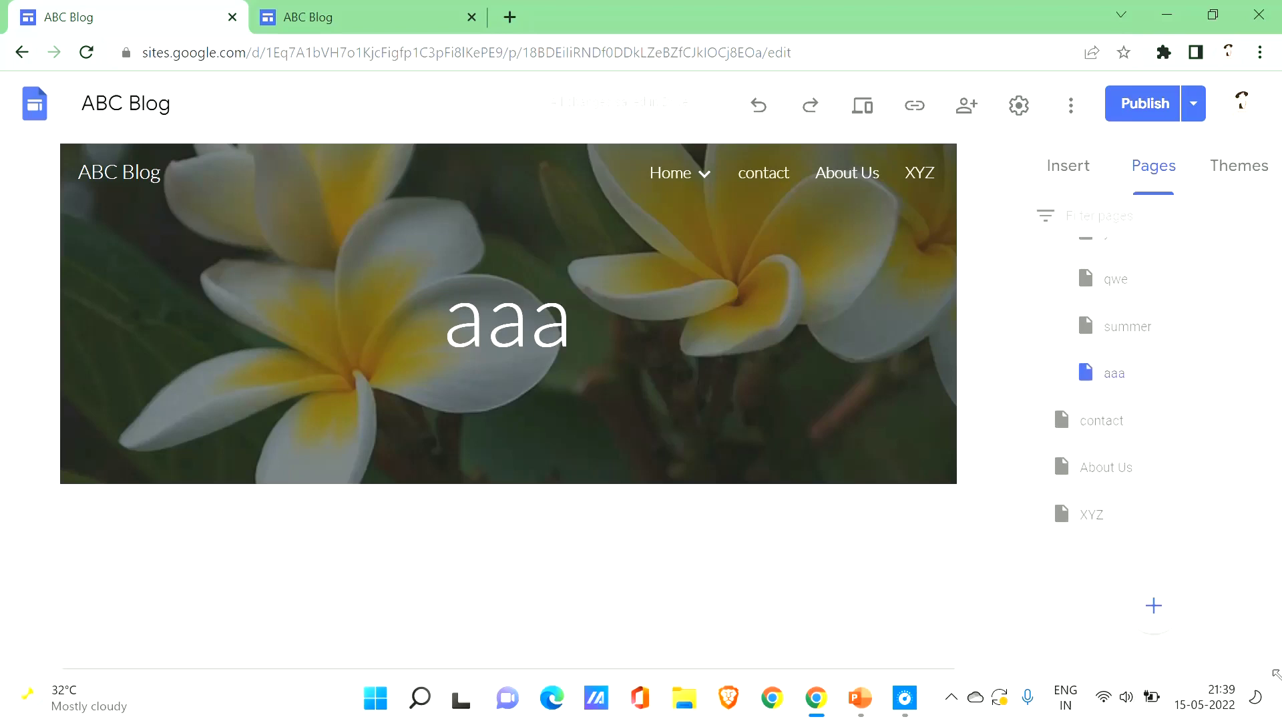
click(1130, 423)
click(1113, 487)
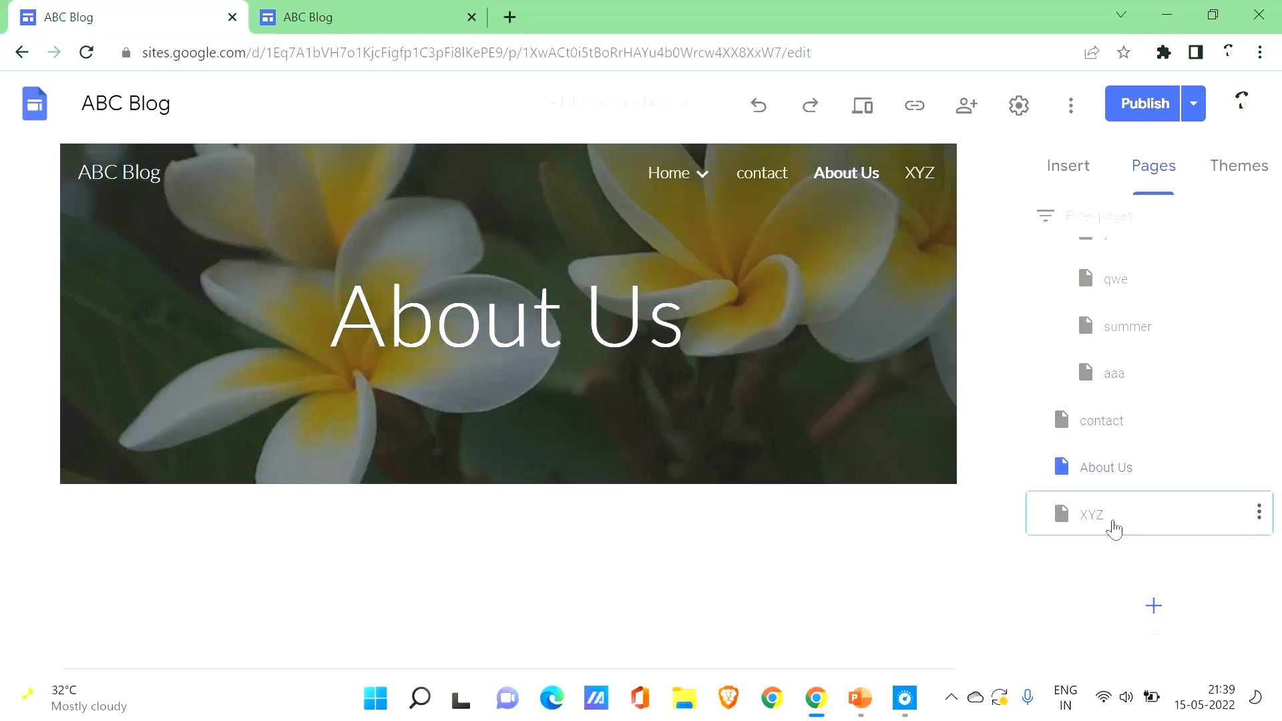
drag(1110, 524, 1108, 432)
double_click(1108, 430)
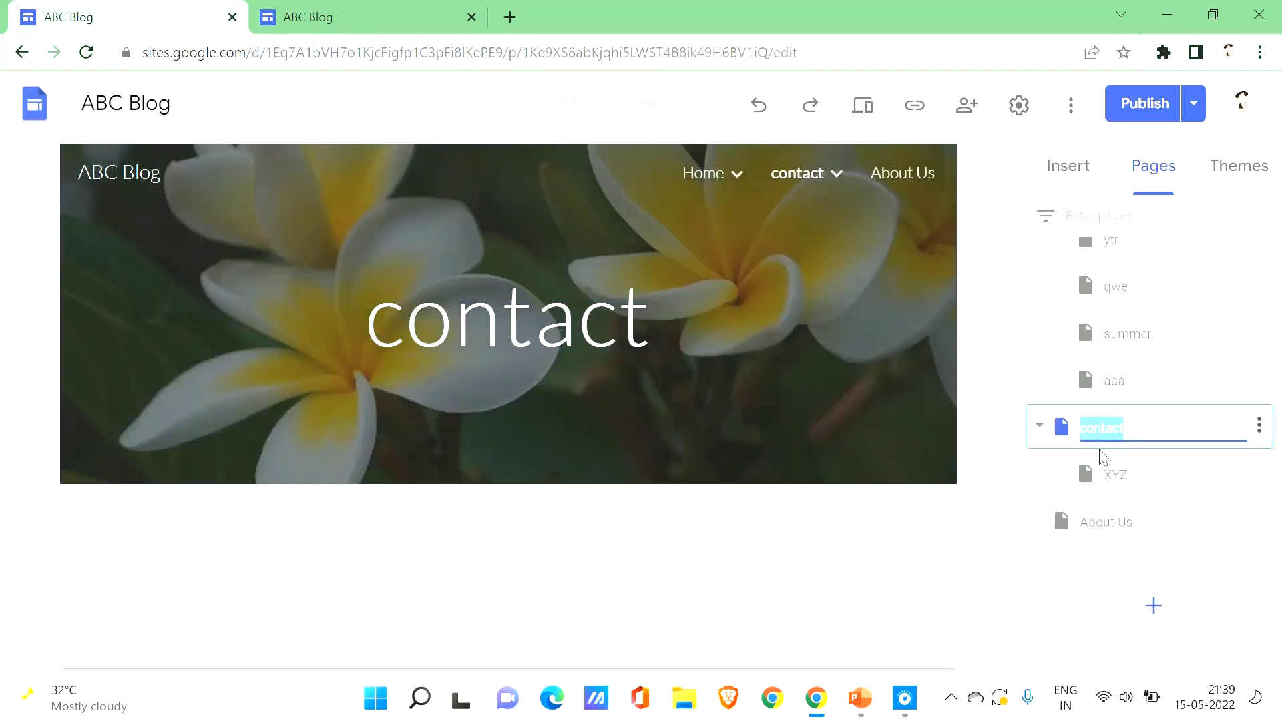
drag(1109, 475, 1110, 537)
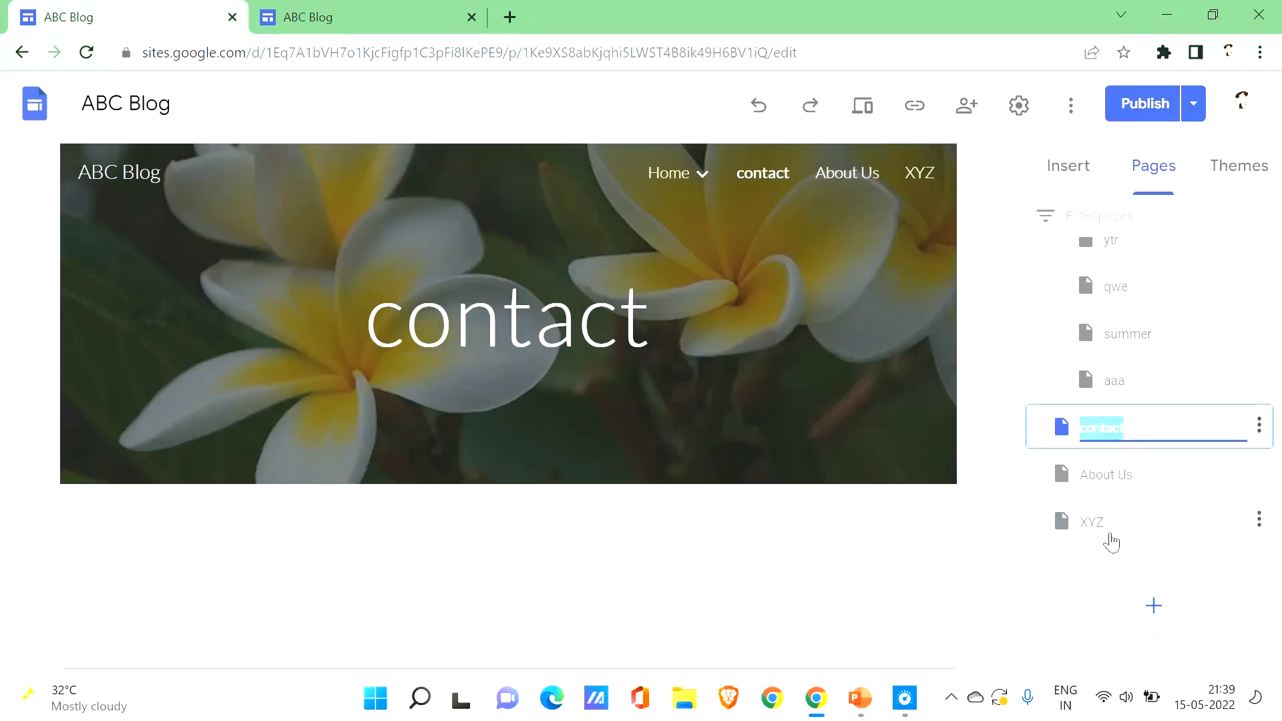
click(1085, 605)
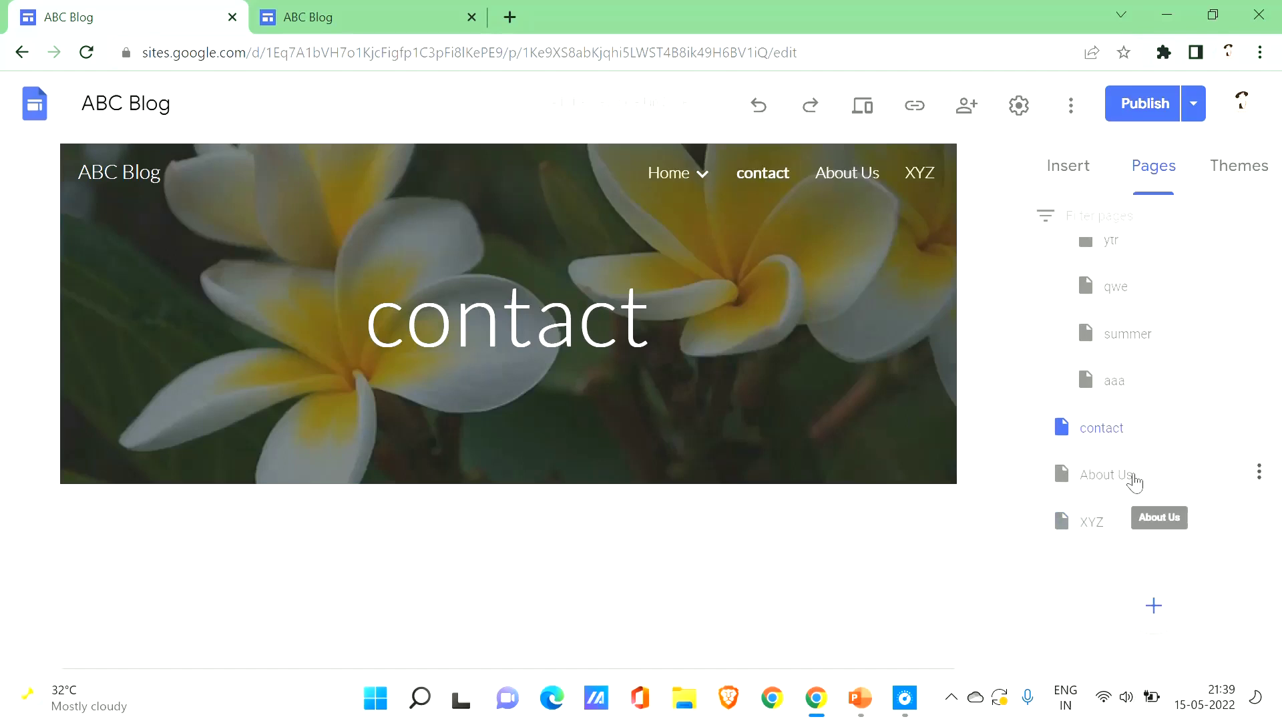
Step: Move the About Us page above contact at the top level and nest contact under About Us as a subpage
drag(1136, 479, 1142, 449)
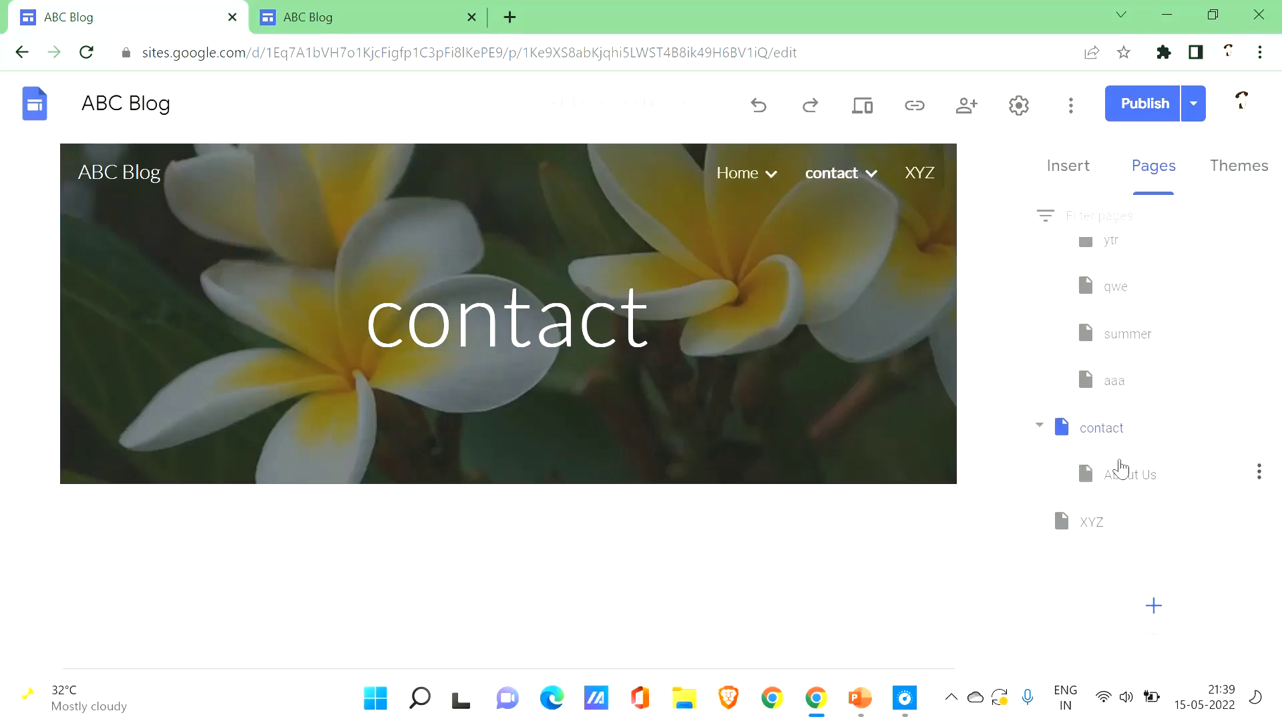
drag(1108, 487, 1067, 412)
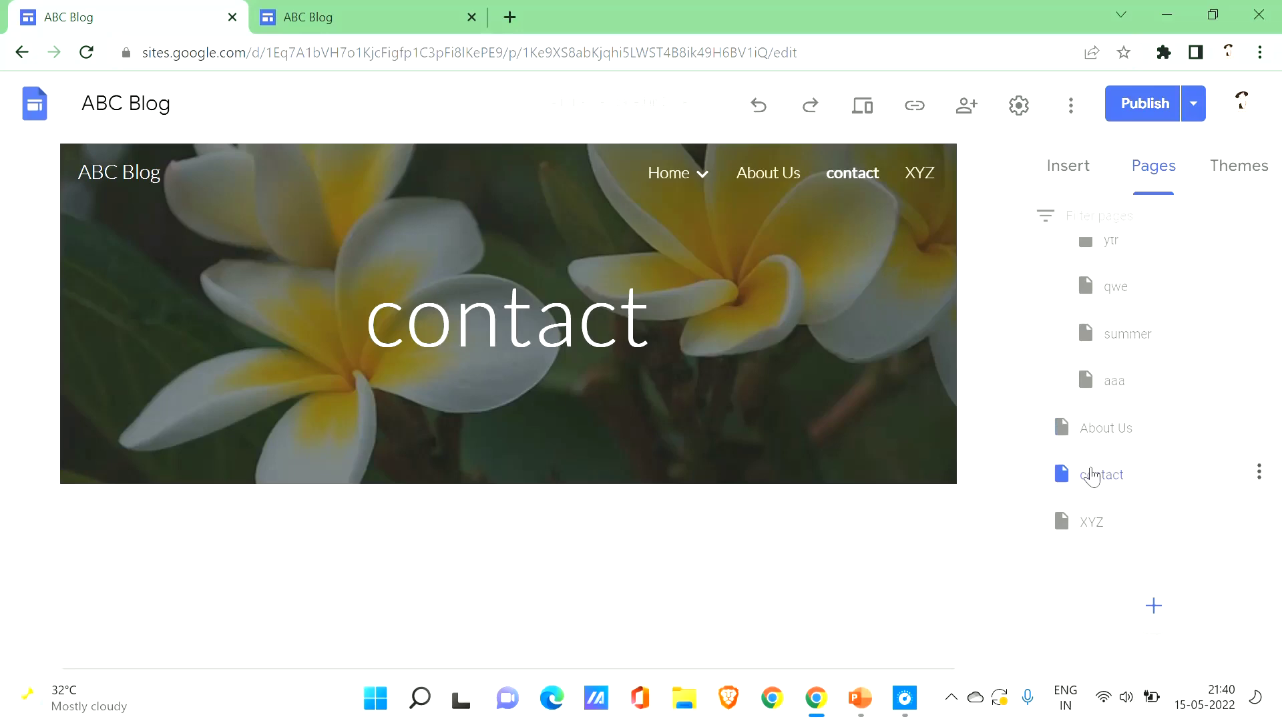
drag(1090, 475, 1115, 430)
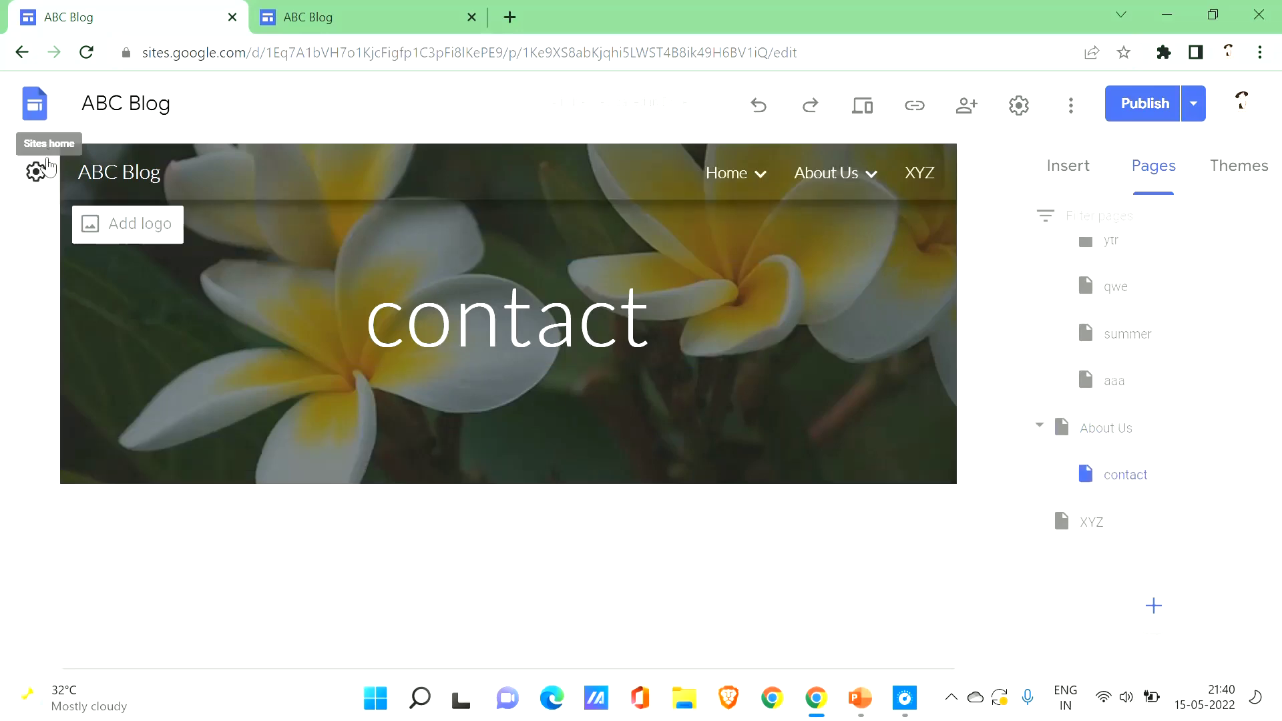
Step: Set the site's navigation mode to Side and examine the page list in the side navigation menu
click(36, 172)
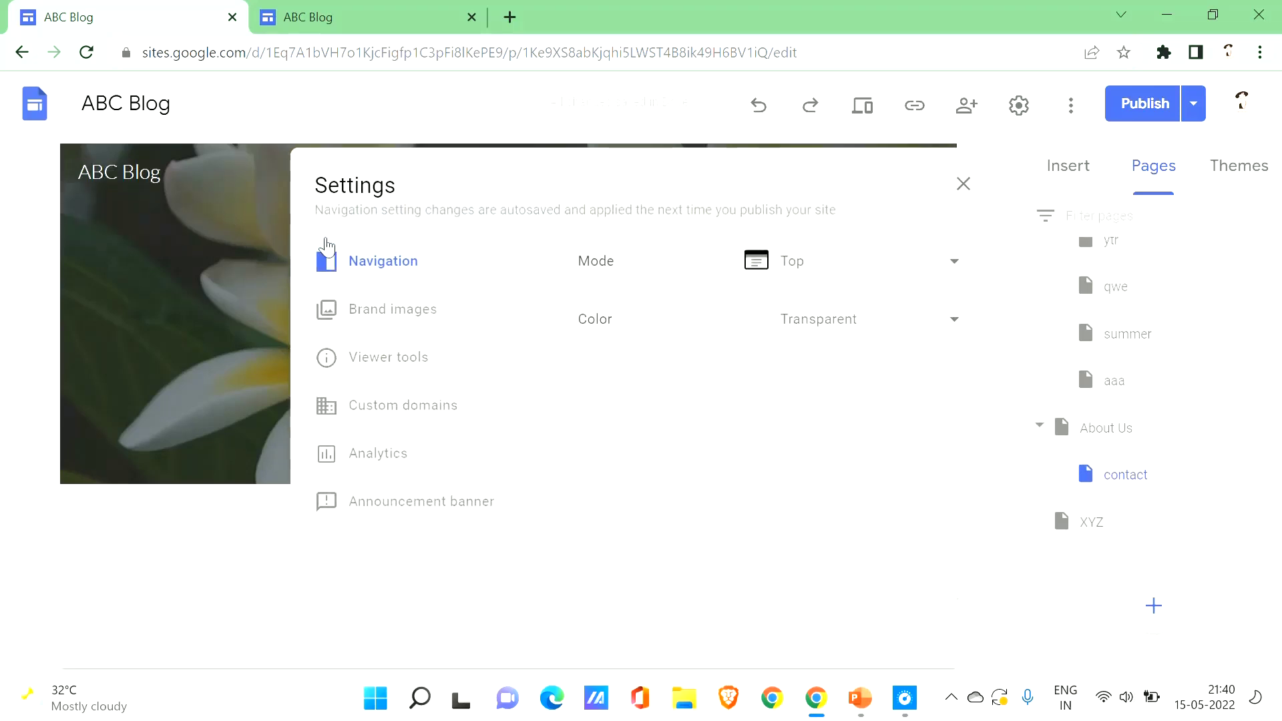
click(955, 262)
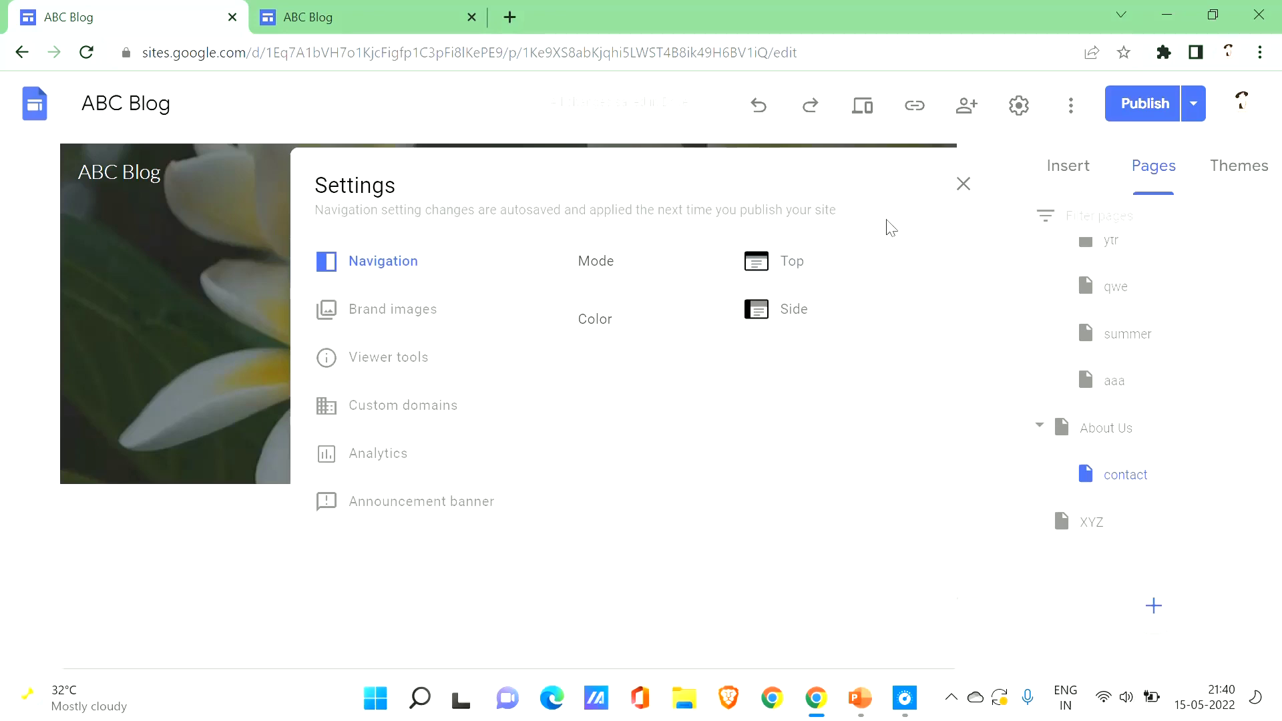
click(833, 316)
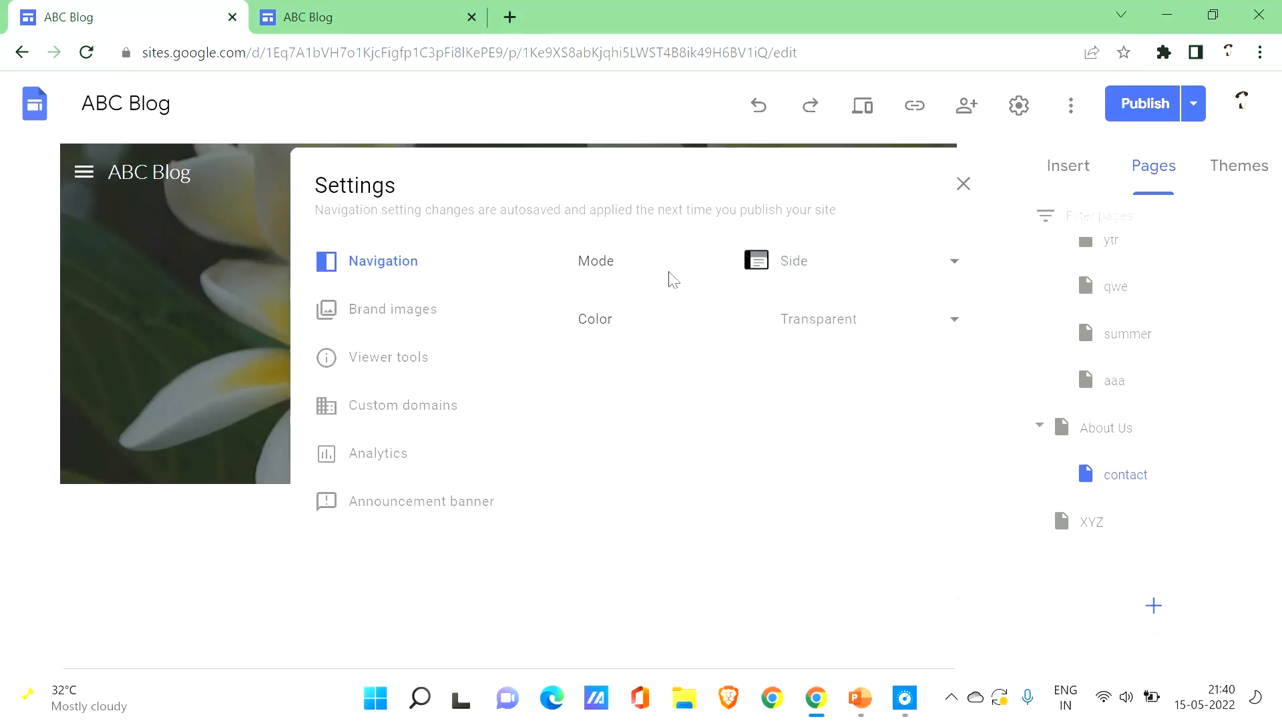
click(965, 186)
click(85, 174)
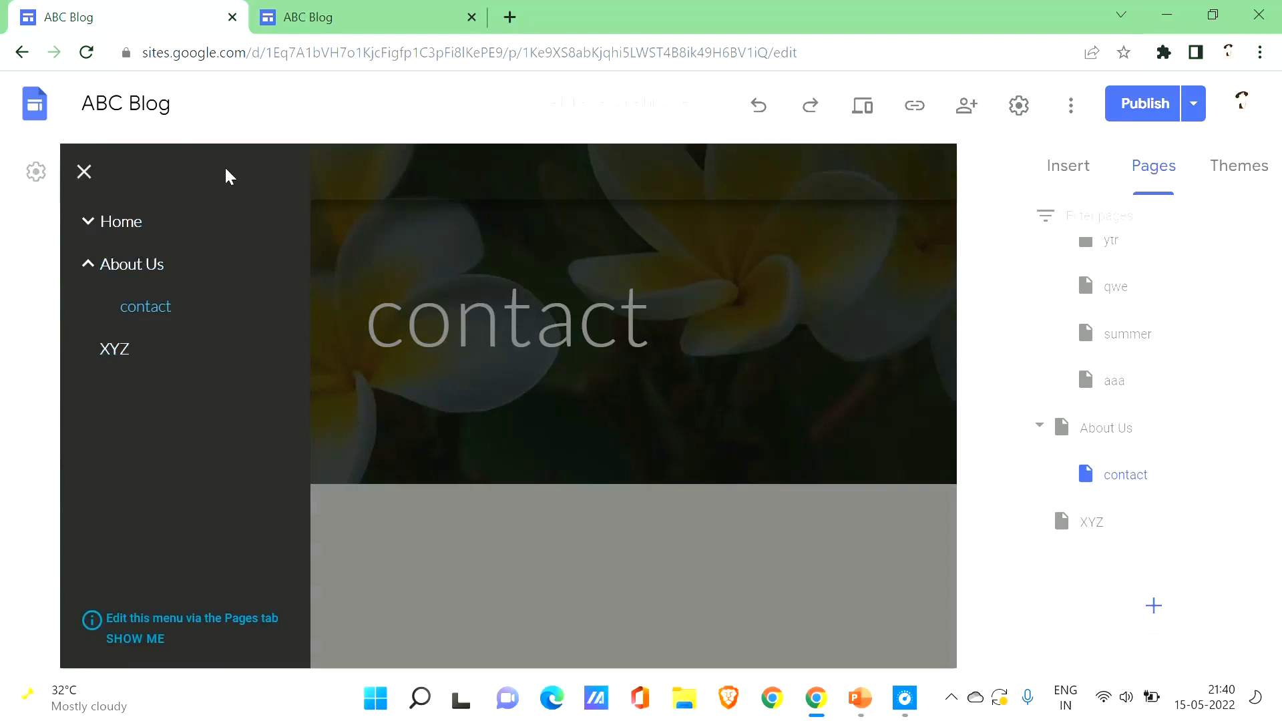
click(84, 172)
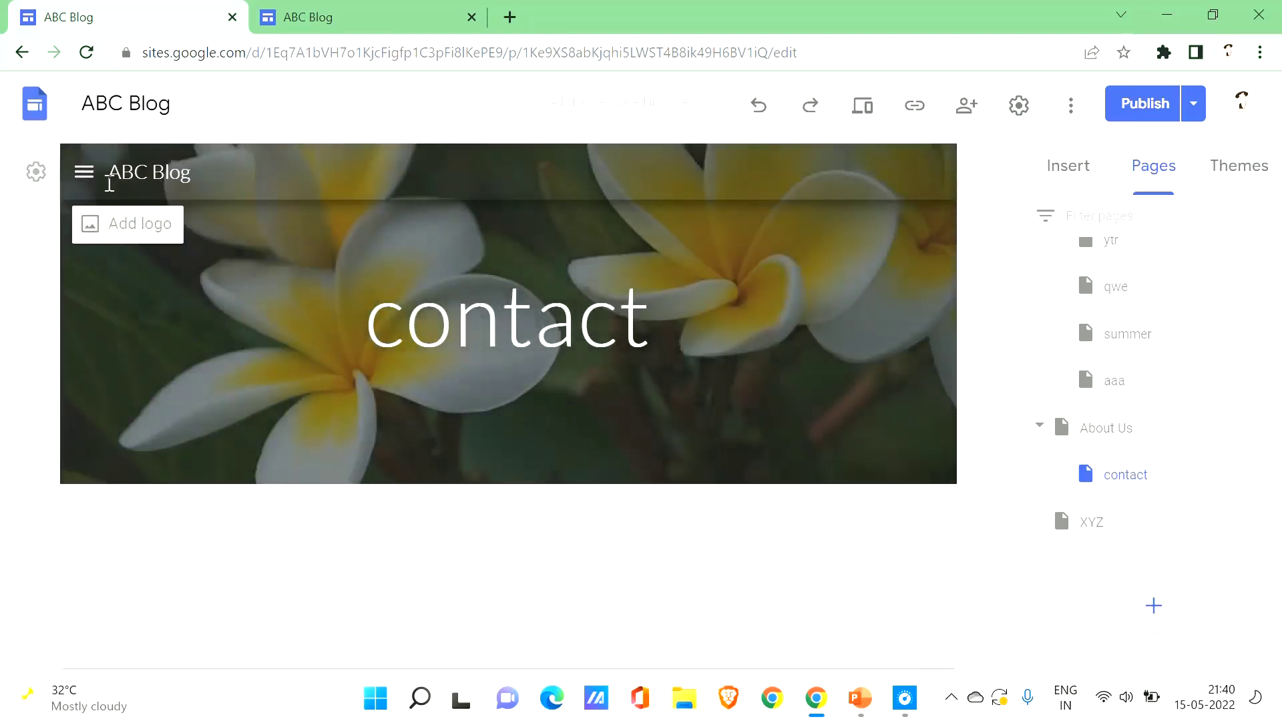
click(84, 172)
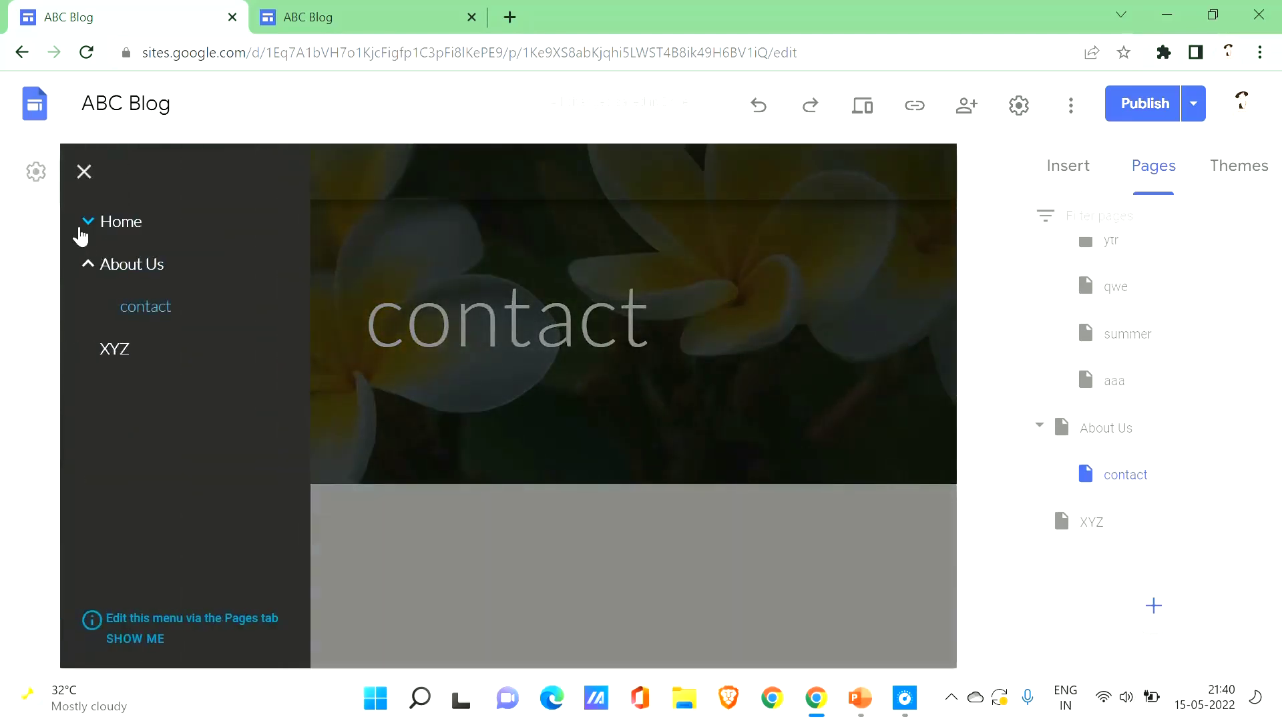
click(87, 222)
click(81, 227)
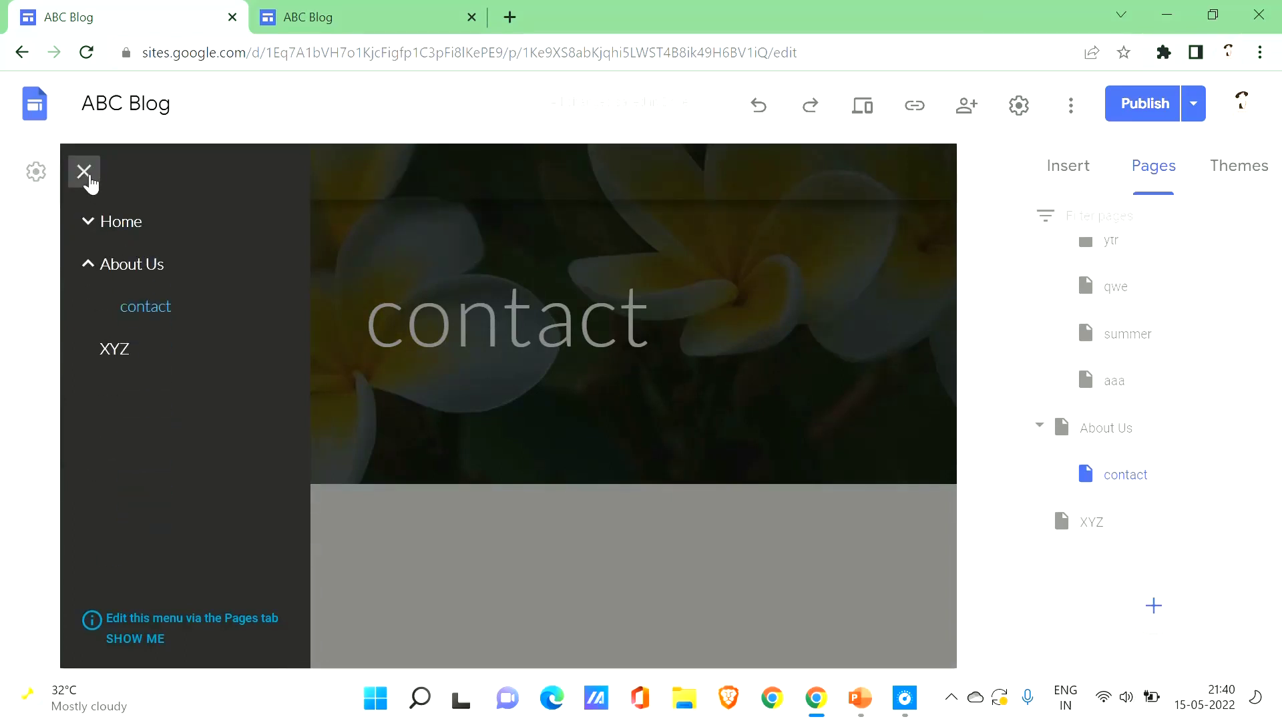
Step: Set the site's navigation mode back to Top and return to the list of insertable content
click(36, 172)
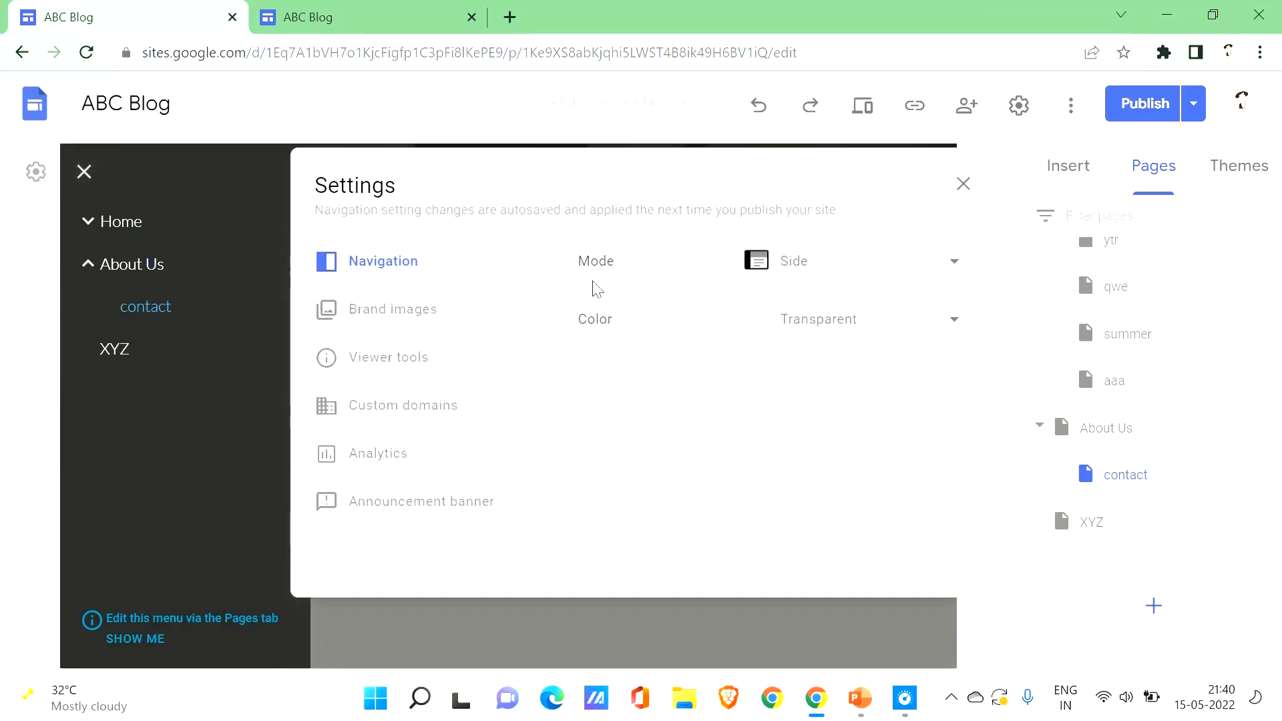
click(910, 265)
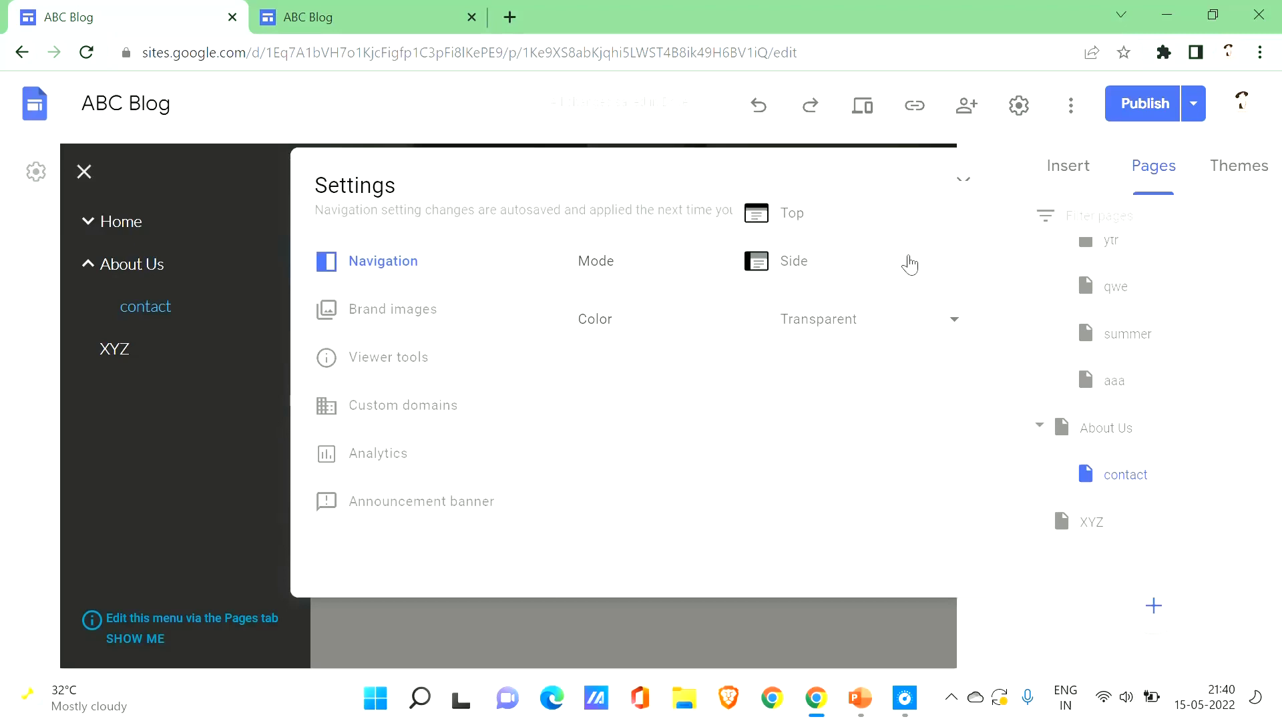
click(881, 220)
click(963, 184)
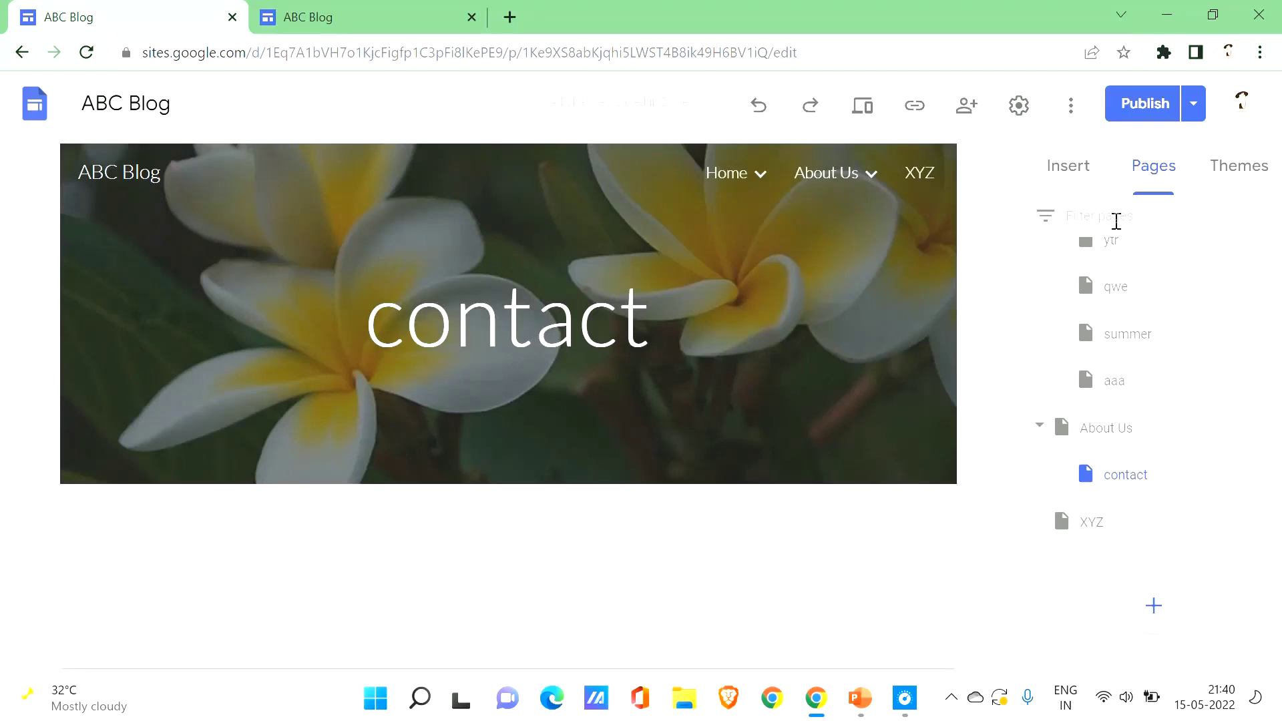
click(1076, 165)
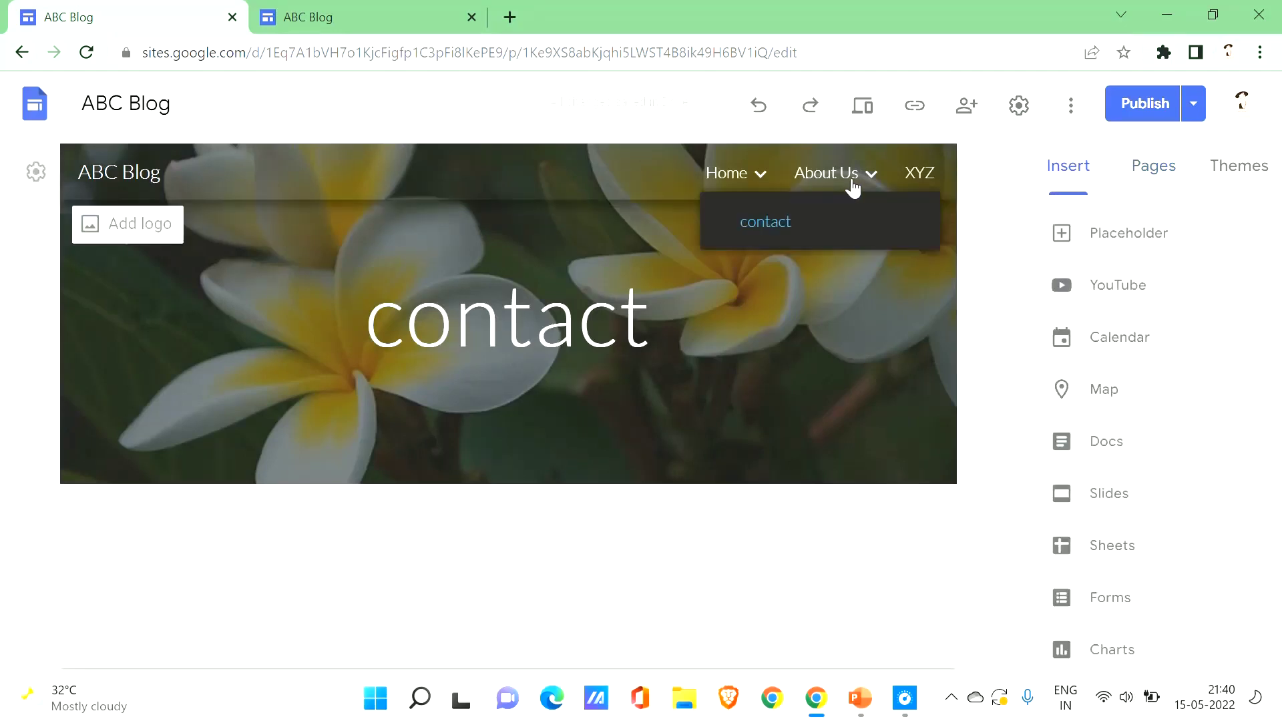
Step: On the Home page, change the link target of the "Welcome to my blog!" heading to the abc page
click(750, 173)
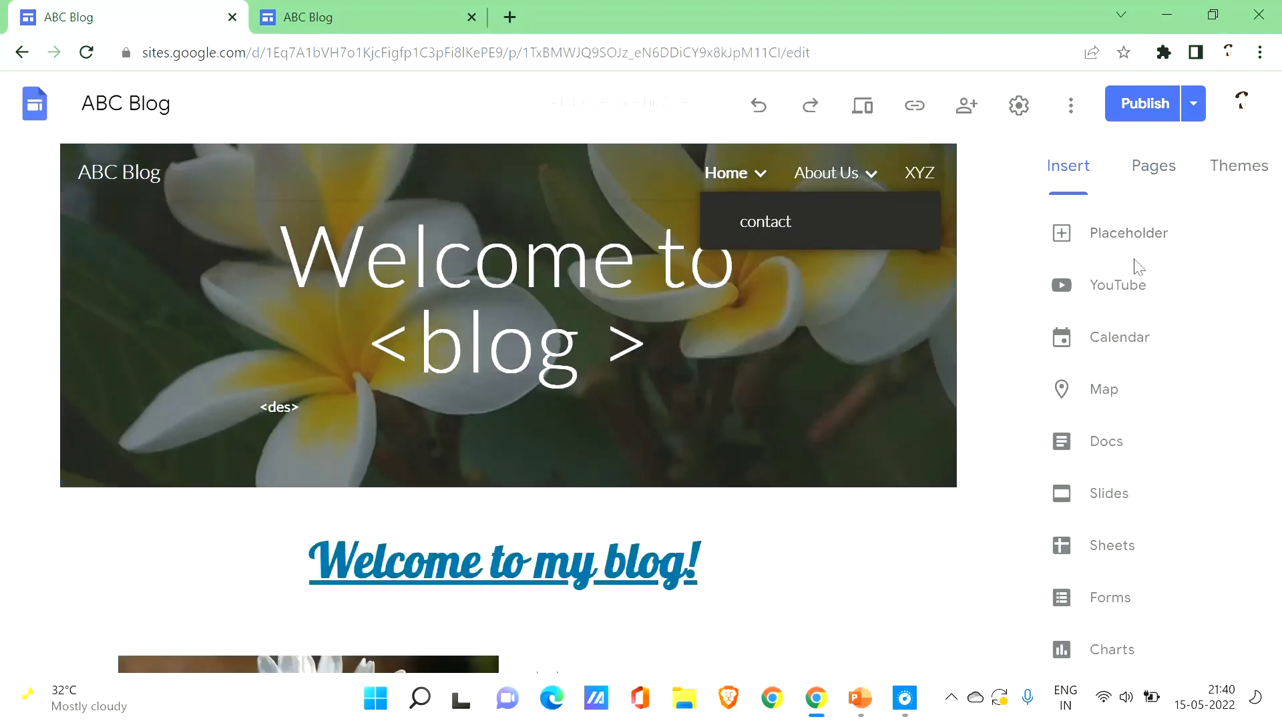
scroll(847, 277, down, 5)
click(635, 194)
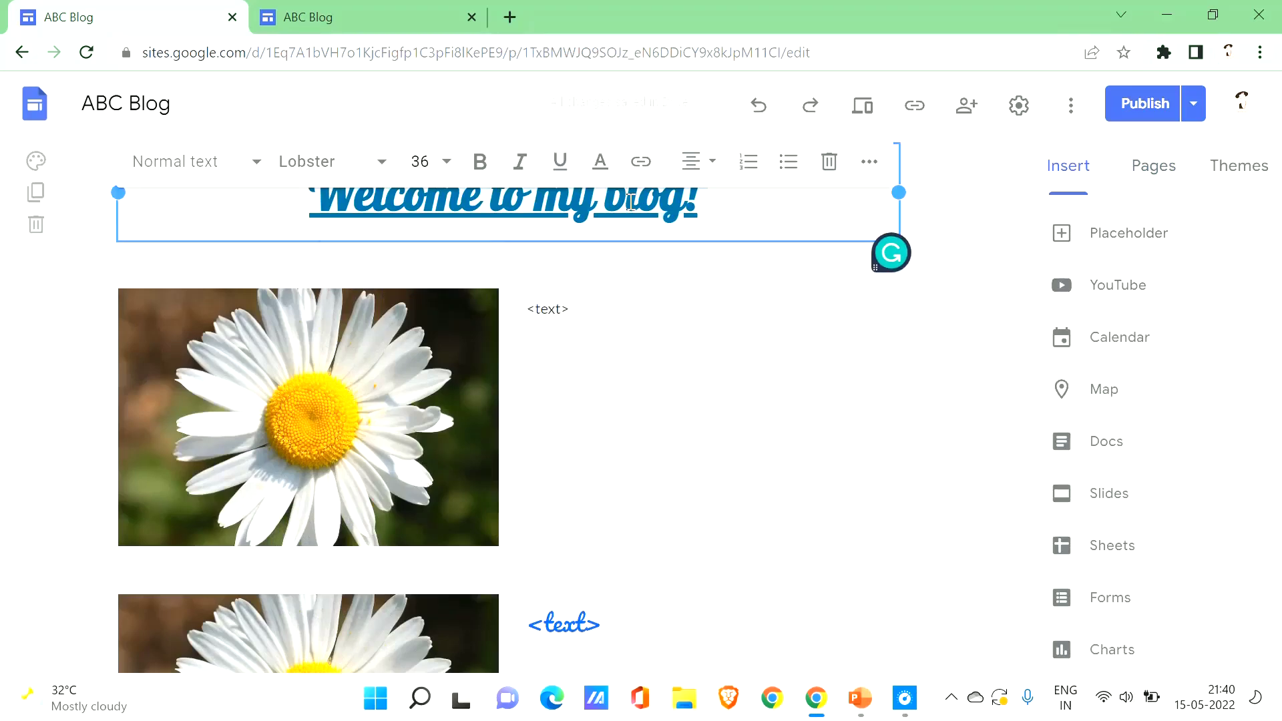
click(653, 172)
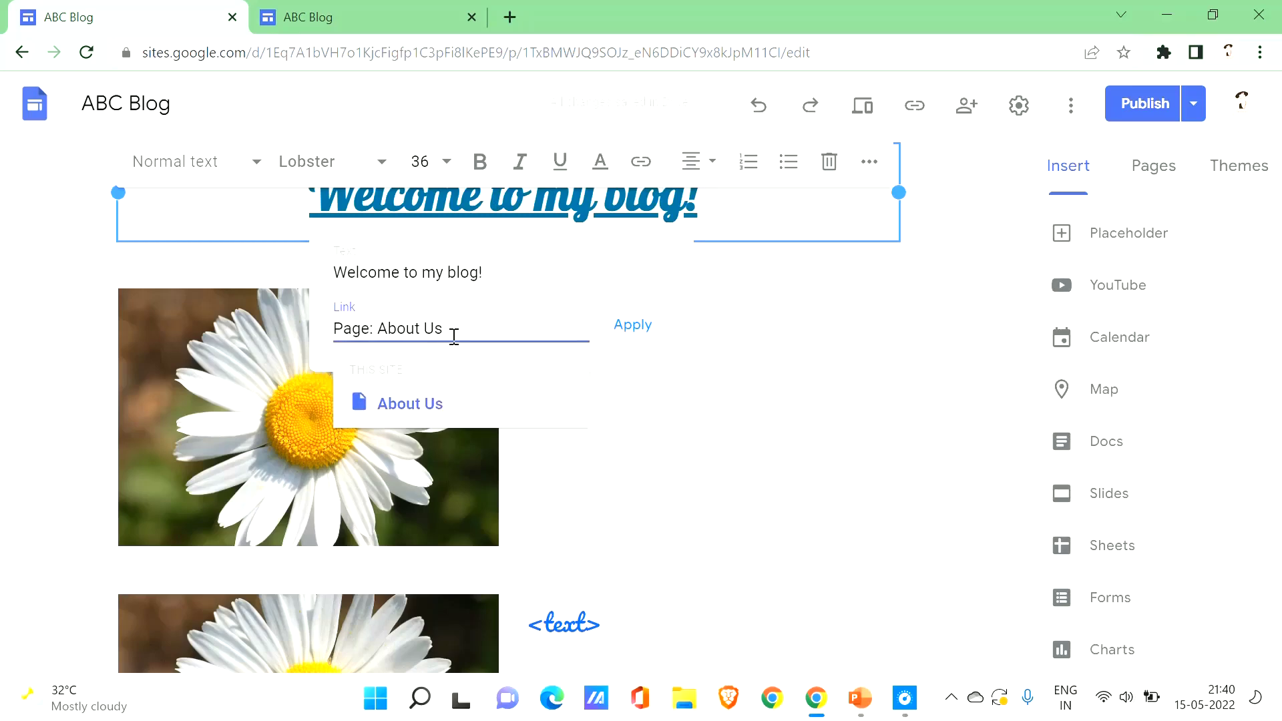
key(BackSpace)
key(BackSpace)
key(BackSpace)
key(BackSpace)
key(BackSpace)
key(BackSpace)
key(BackSpace)
key(BackSpace)
key(BackSpace)
key(BackSpace)
key(BackSpace)
key(BackSpace)
key(BackSpace)
key(BackSpace)
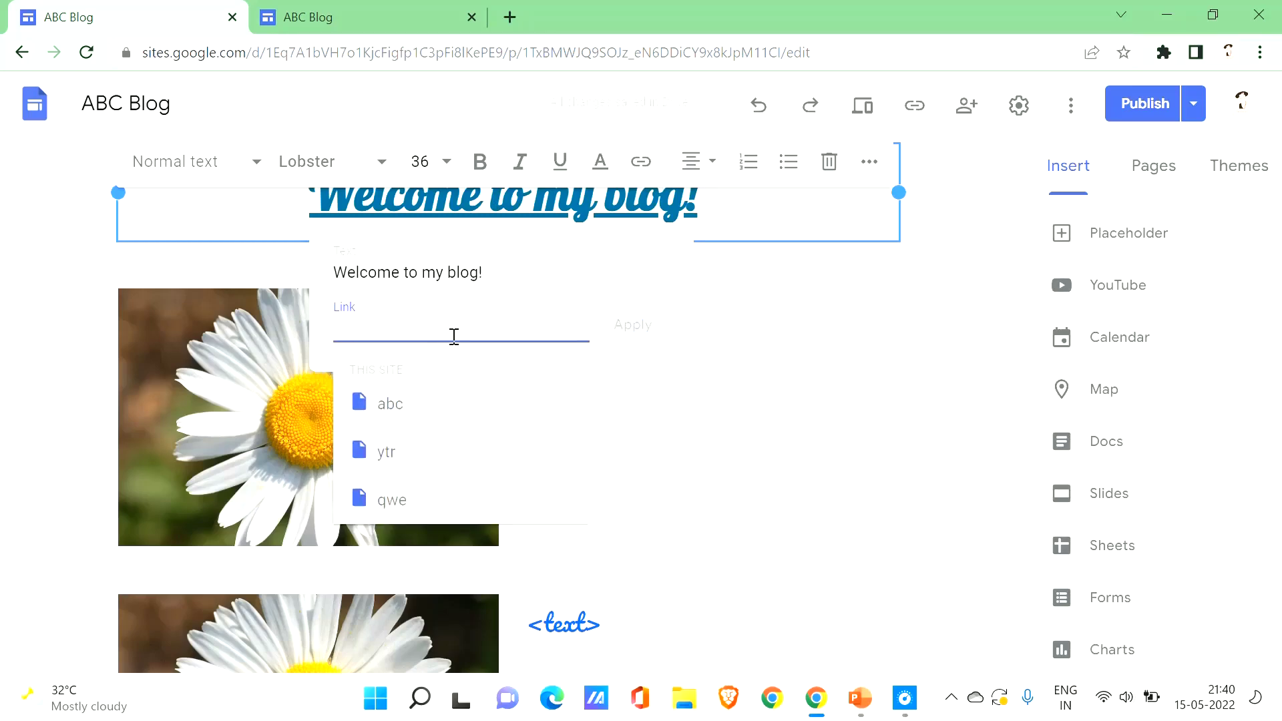
click(536, 405)
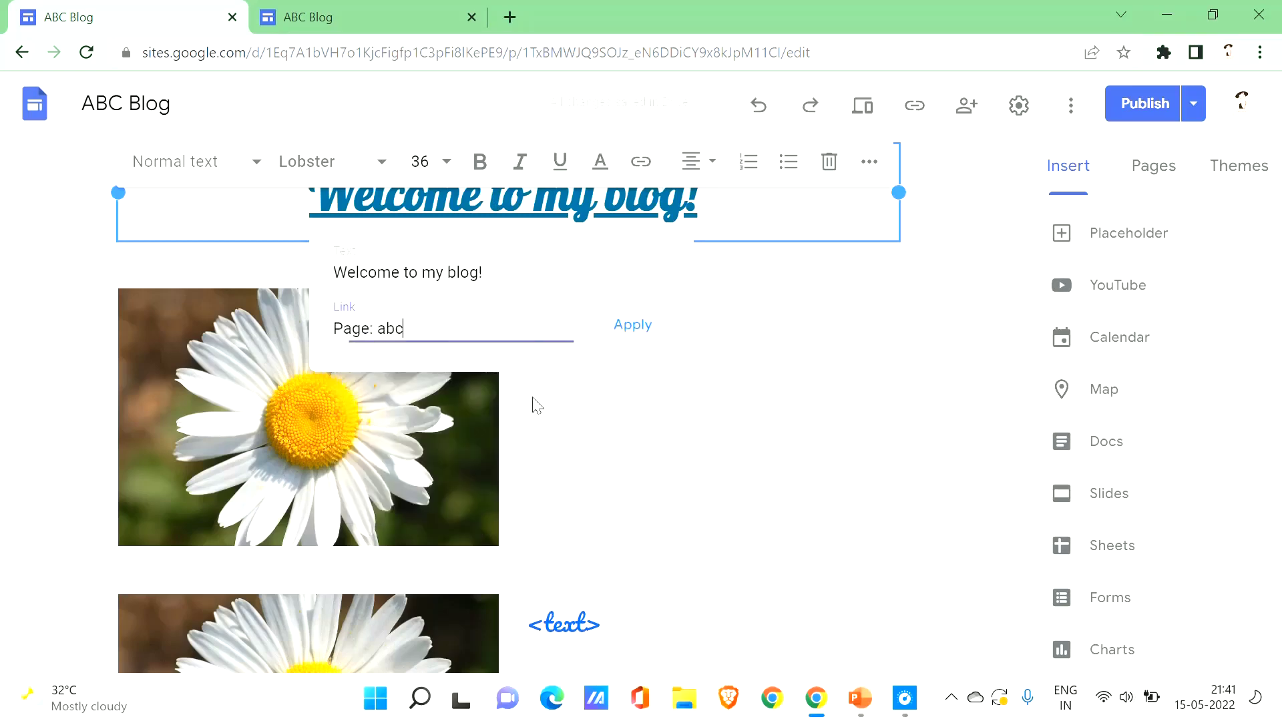
click(643, 333)
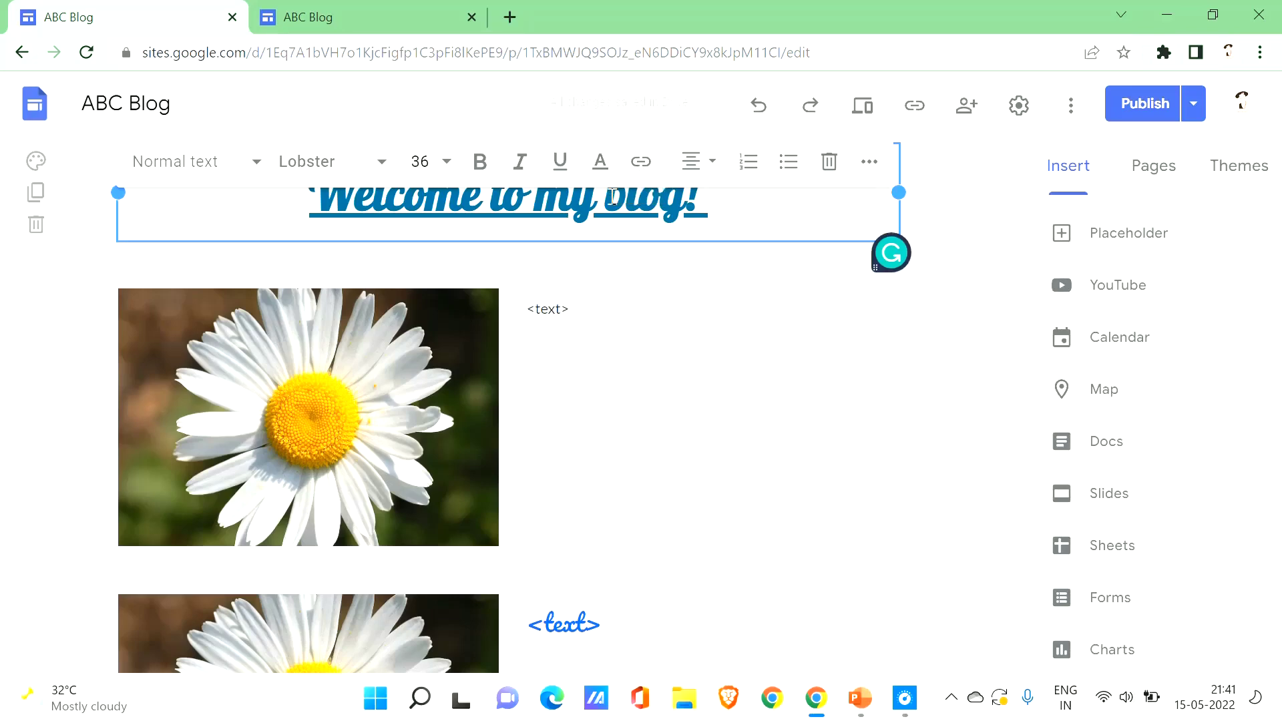
Step: Set the link target of the "Welcome to my blog!" heading to the About Us page
click(613, 197)
click(643, 172)
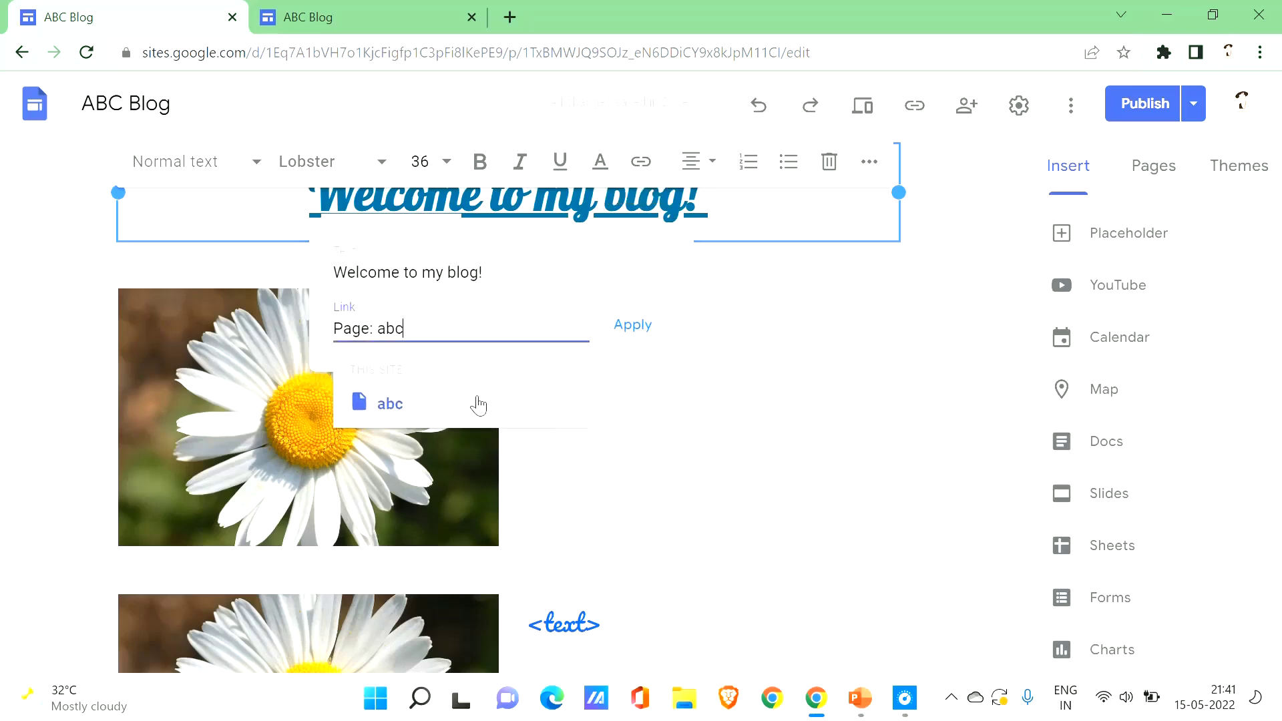
key(BackSpace)
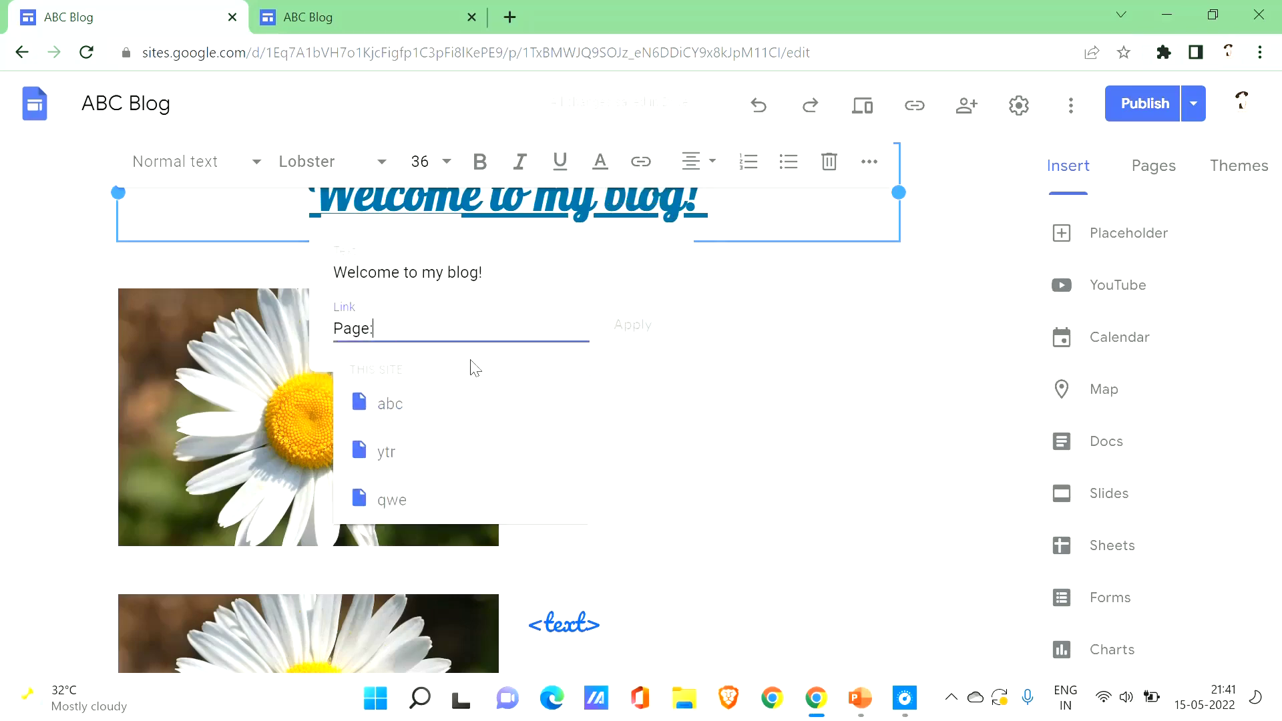
text(A)
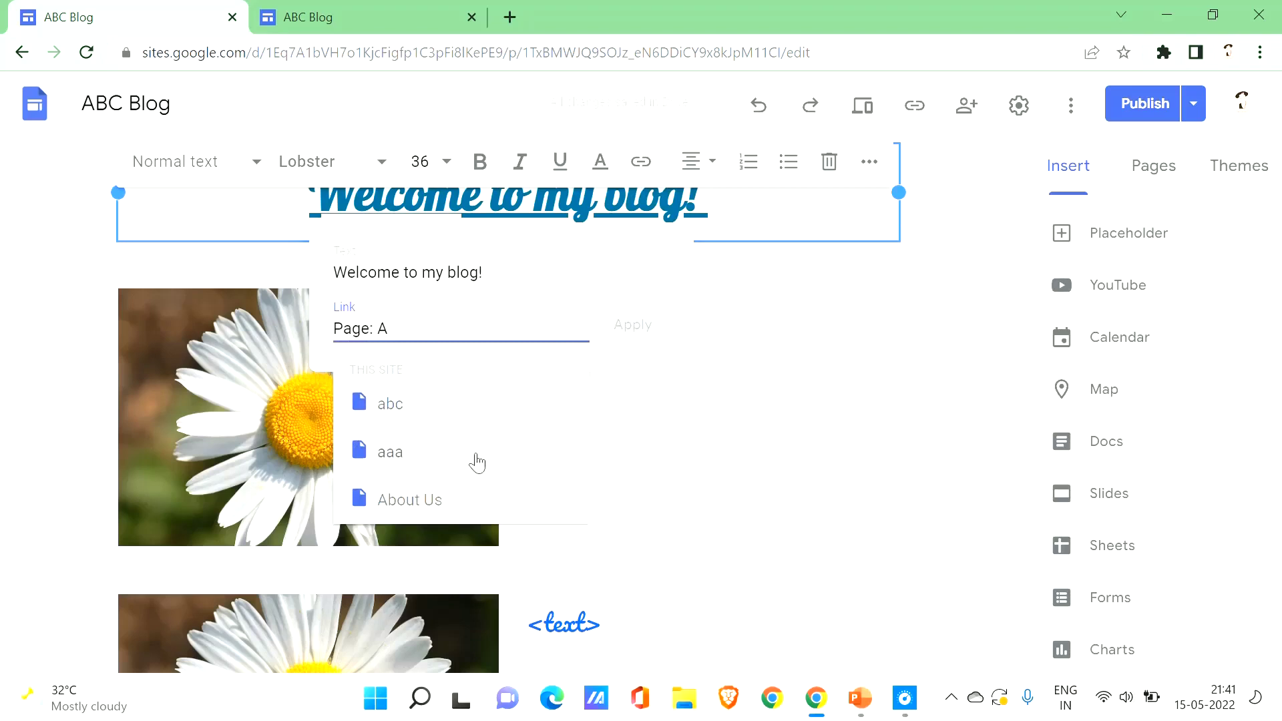
click(469, 506)
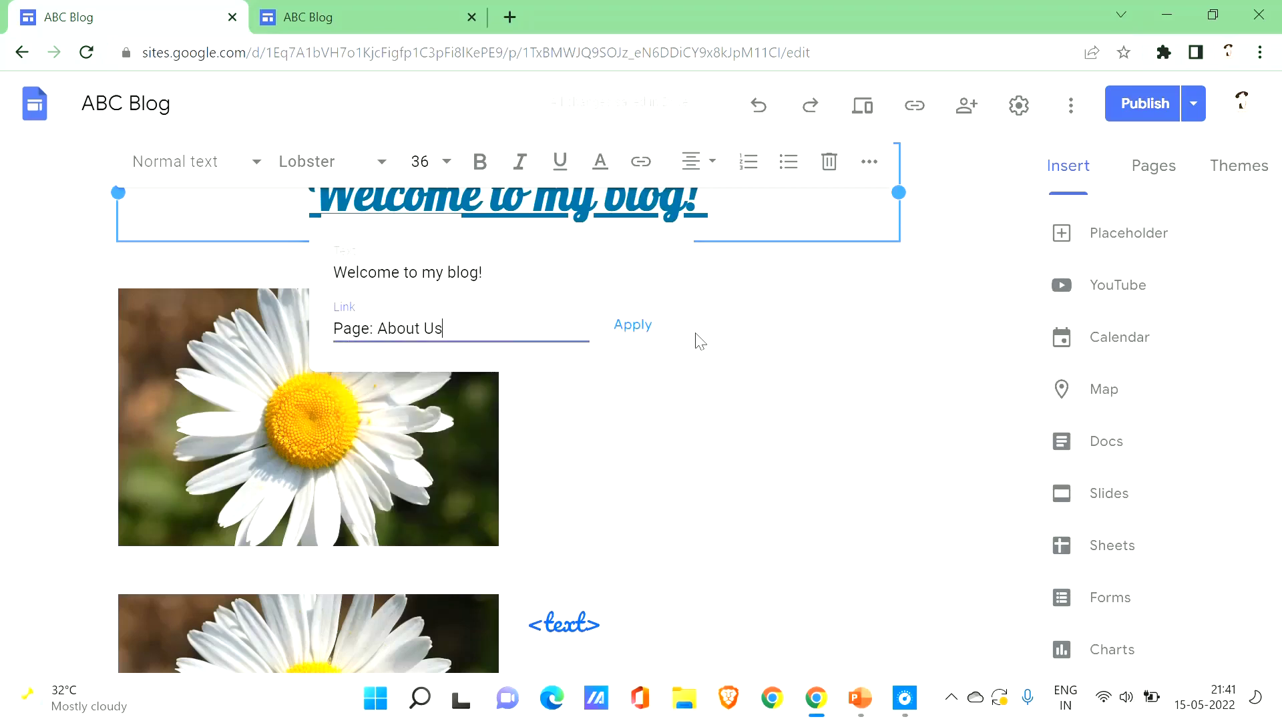
click(631, 326)
click(776, 407)
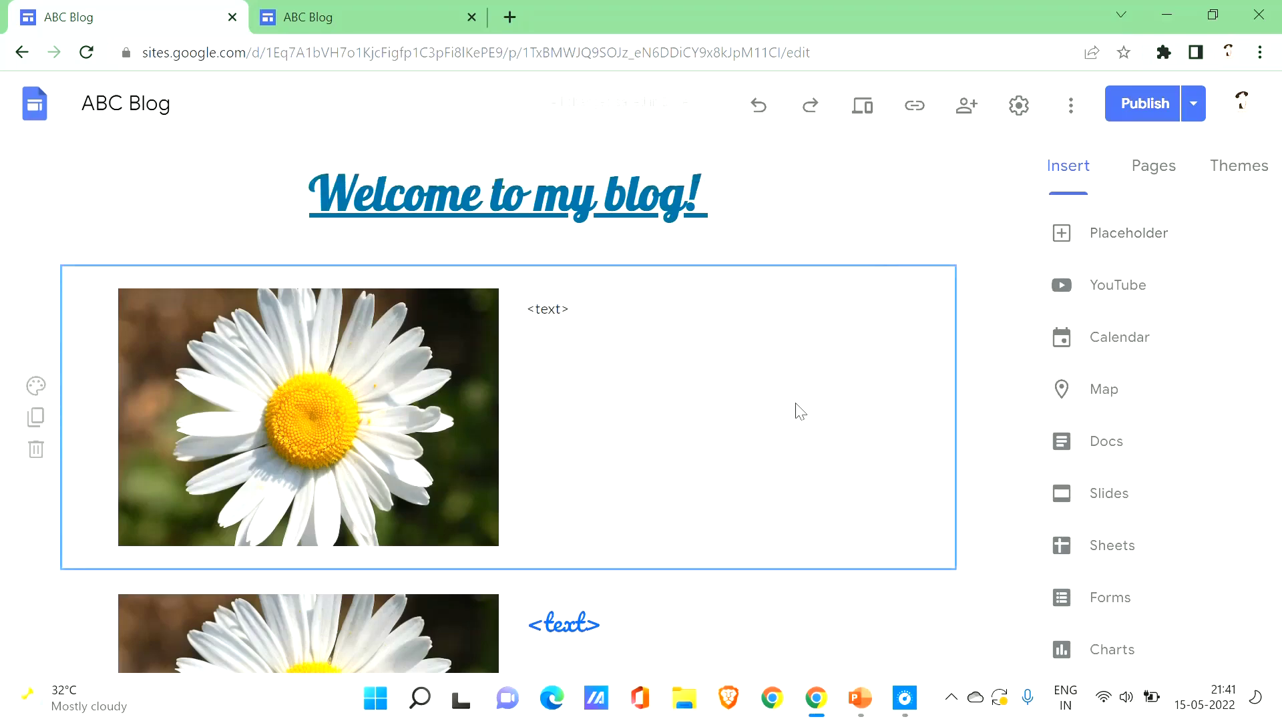
Step: Review and publish the site's draft changes, and open the published ABC Blog site
drag(1020, 278, 1021, 174)
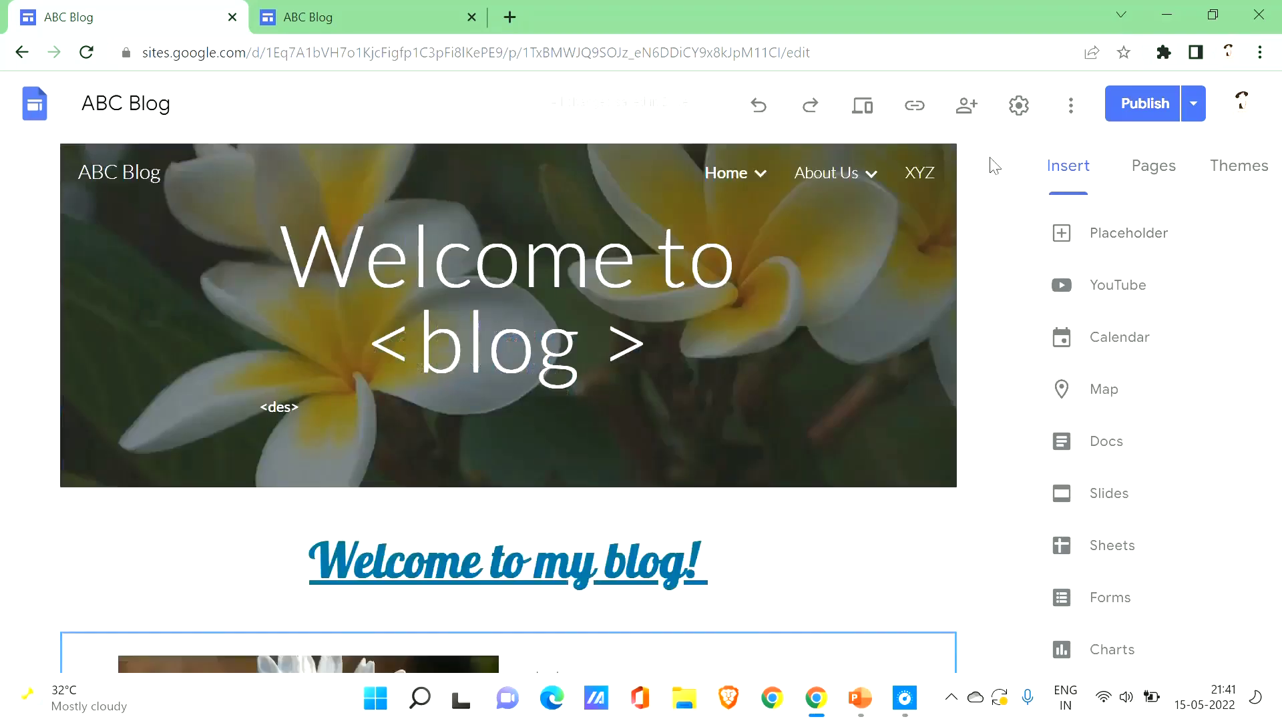
click(1127, 104)
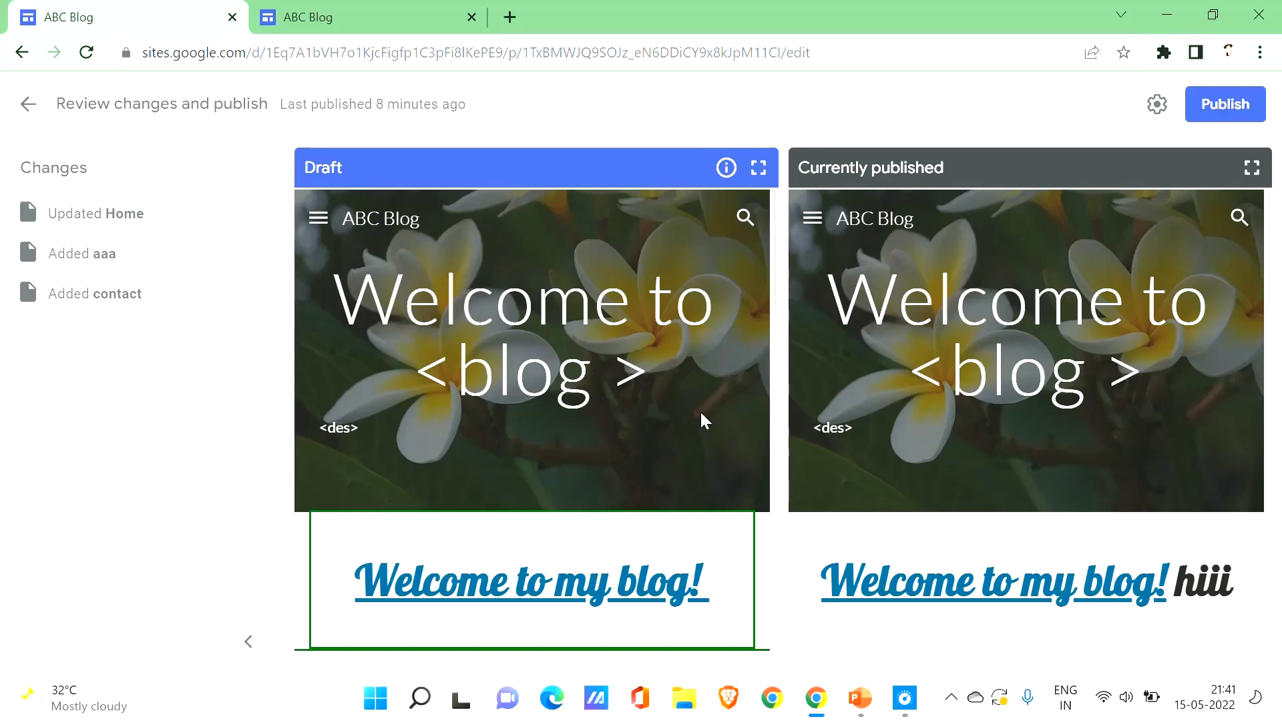
click(1204, 104)
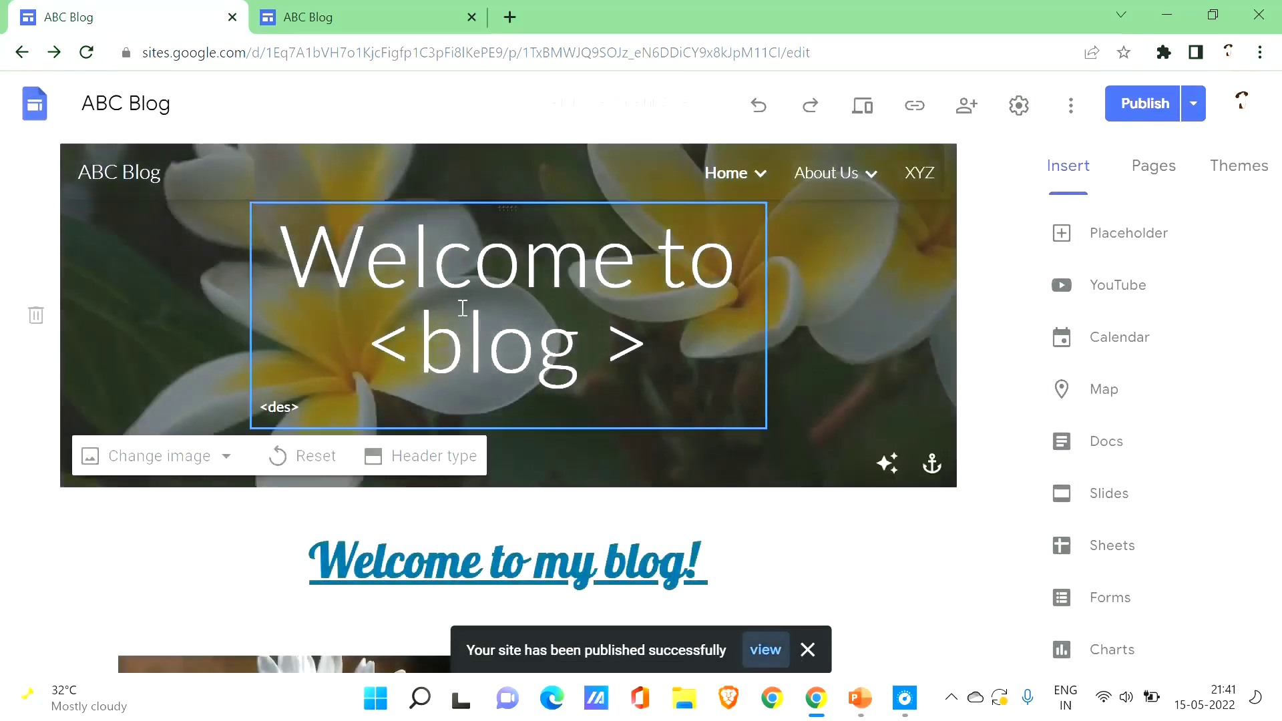
click(763, 650)
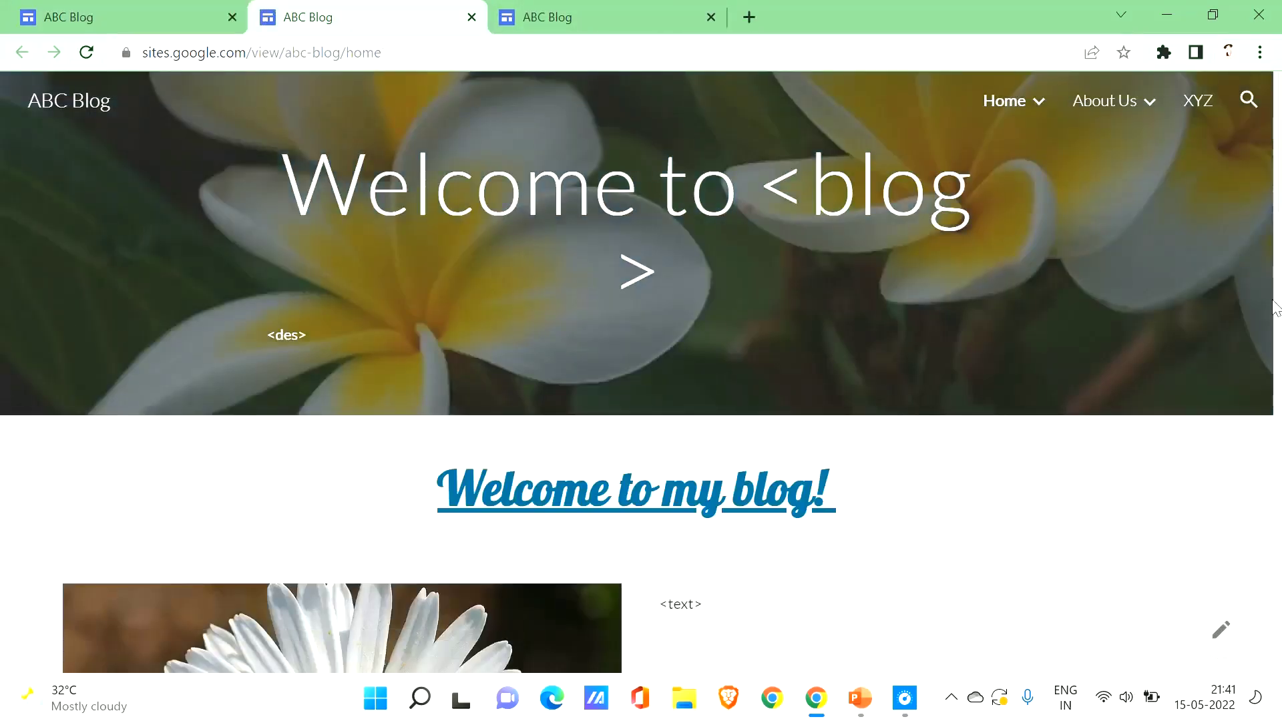
Step: Examine the published Home page from its header to the embedded YouTube videos and back
scroll(1246, 600, down, 15)
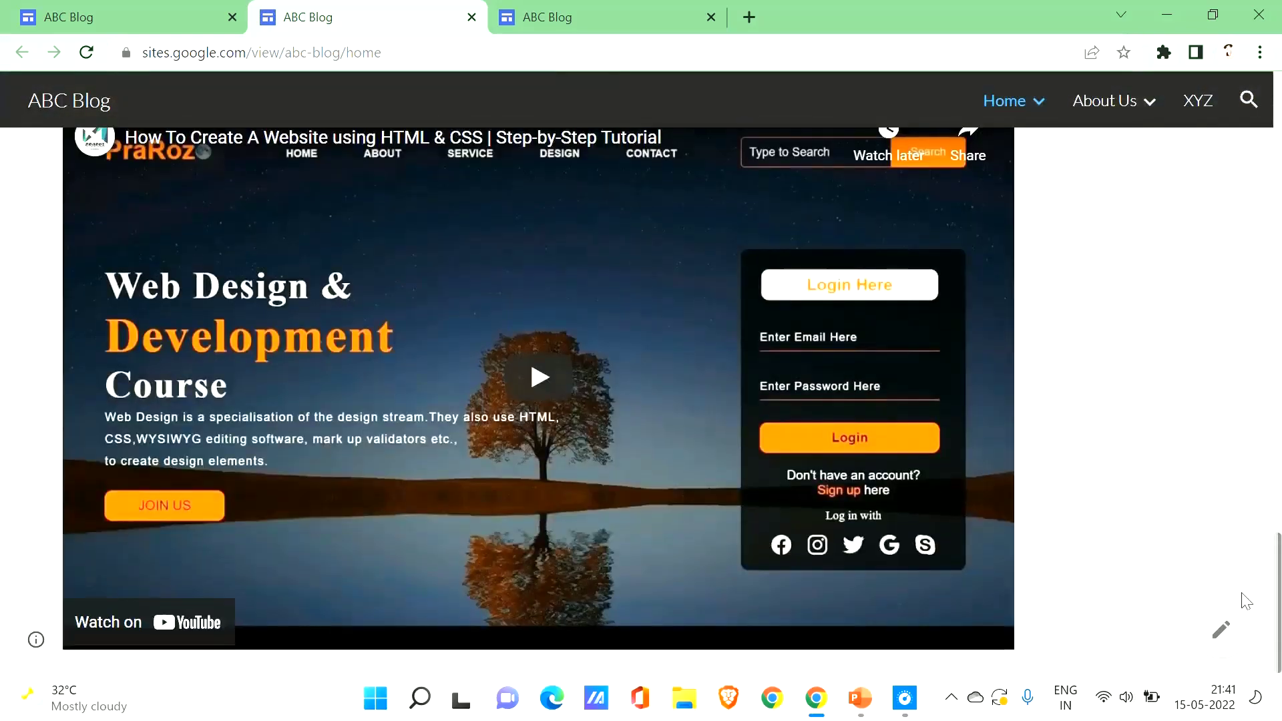
drag(1278, 557, 1277, 123)
scroll(1272, 134, up, 2)
scroll(1262, 212, down, 15)
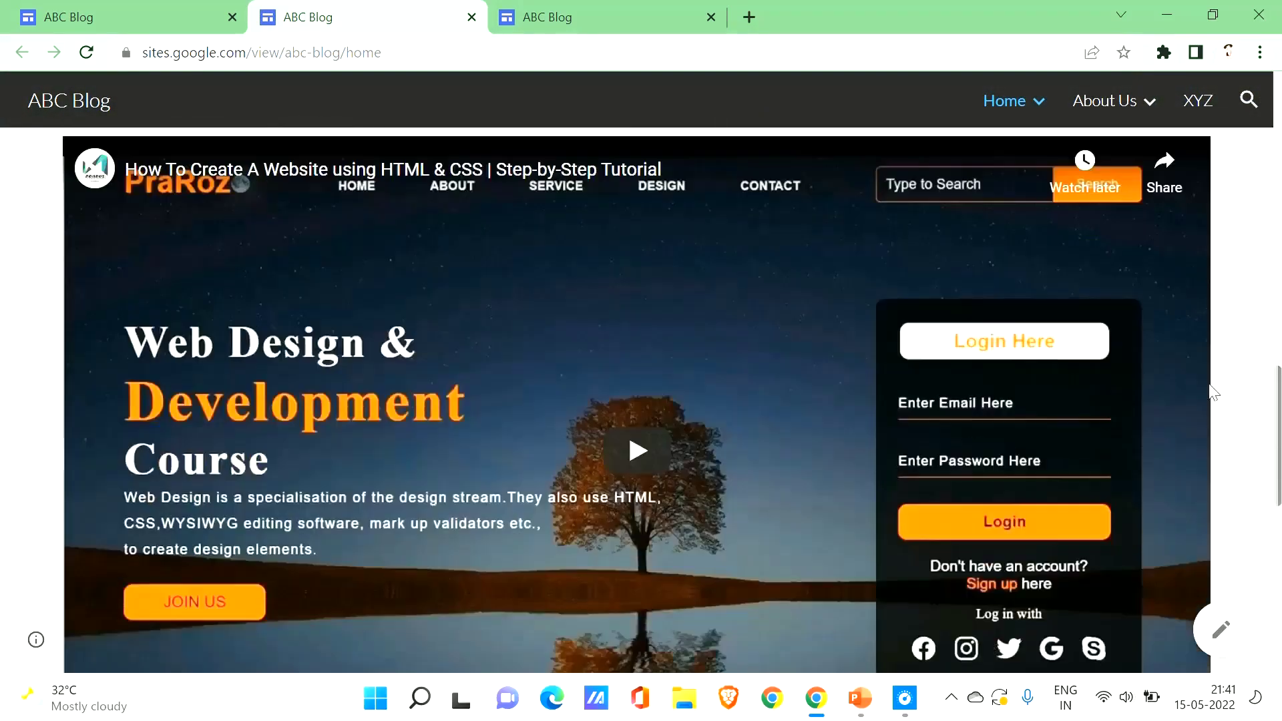
scroll(1168, 302, up, 15)
scroll(1235, 134, down, 3)
scroll(1235, 134, up, 3)
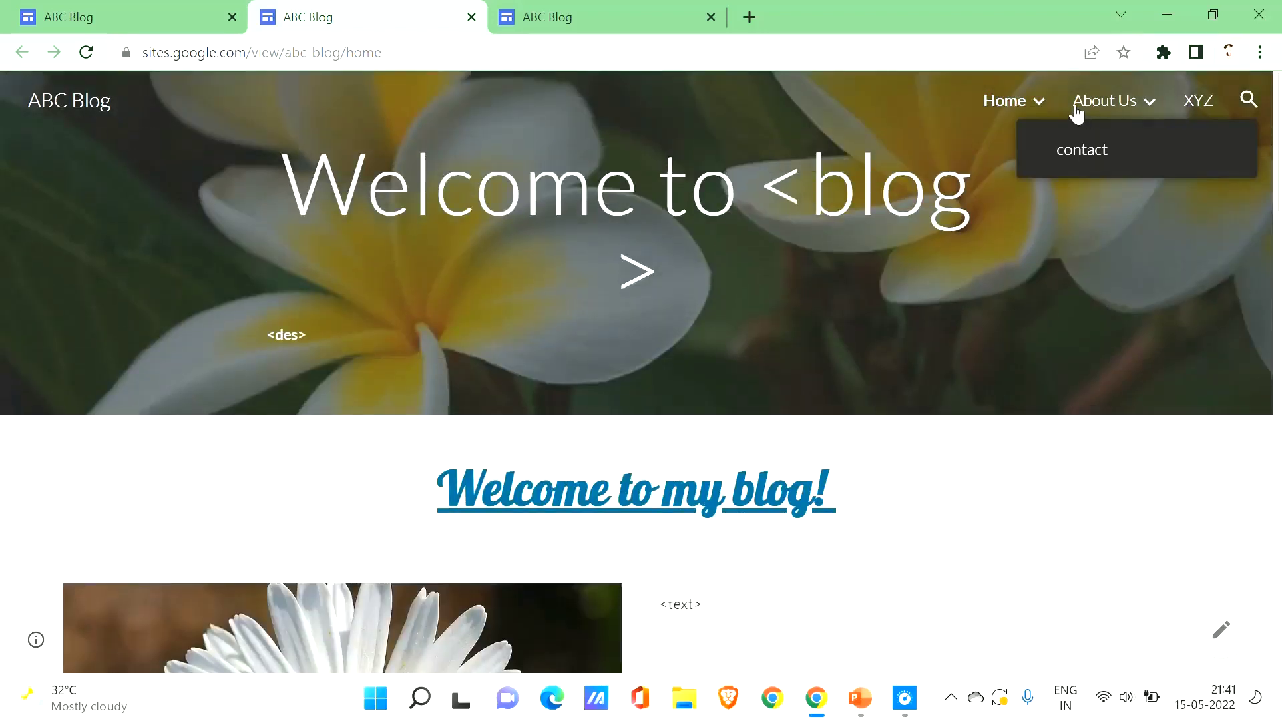
Step: View the summer subpage and the About Us and XYZ pages of the published site, and return to the site editor
mouse_move(1036, 108)
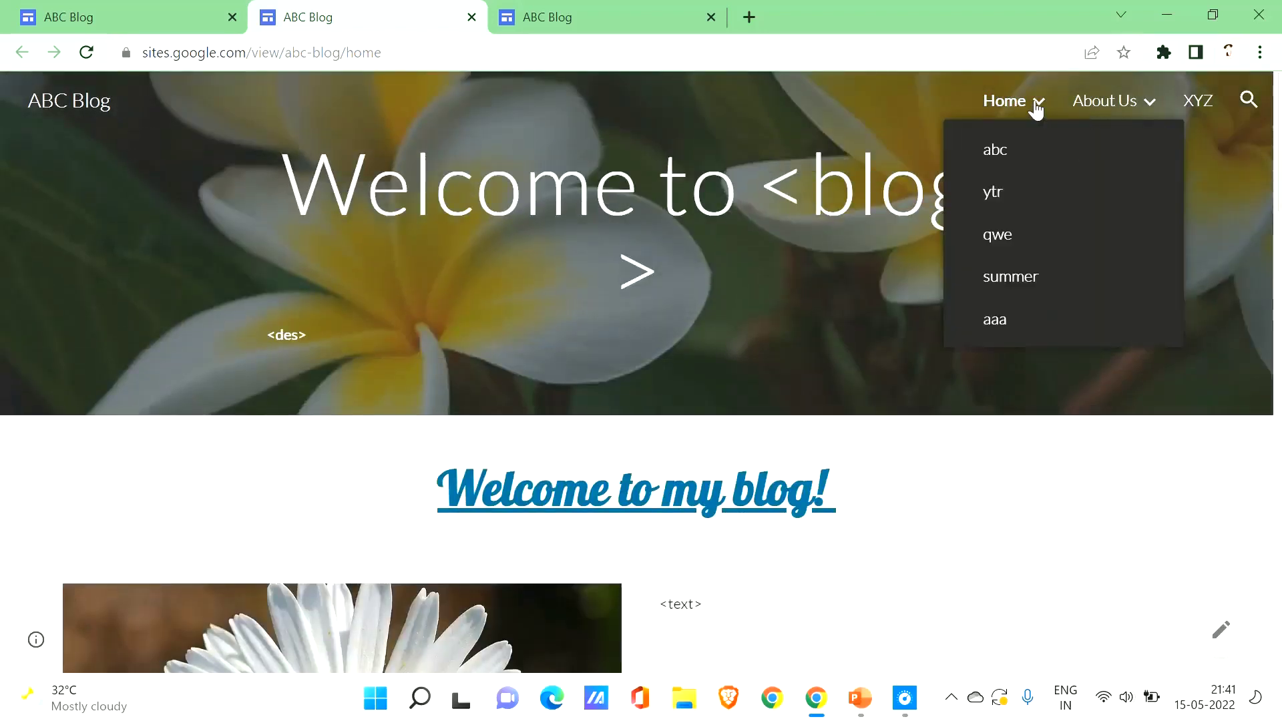
click(1029, 278)
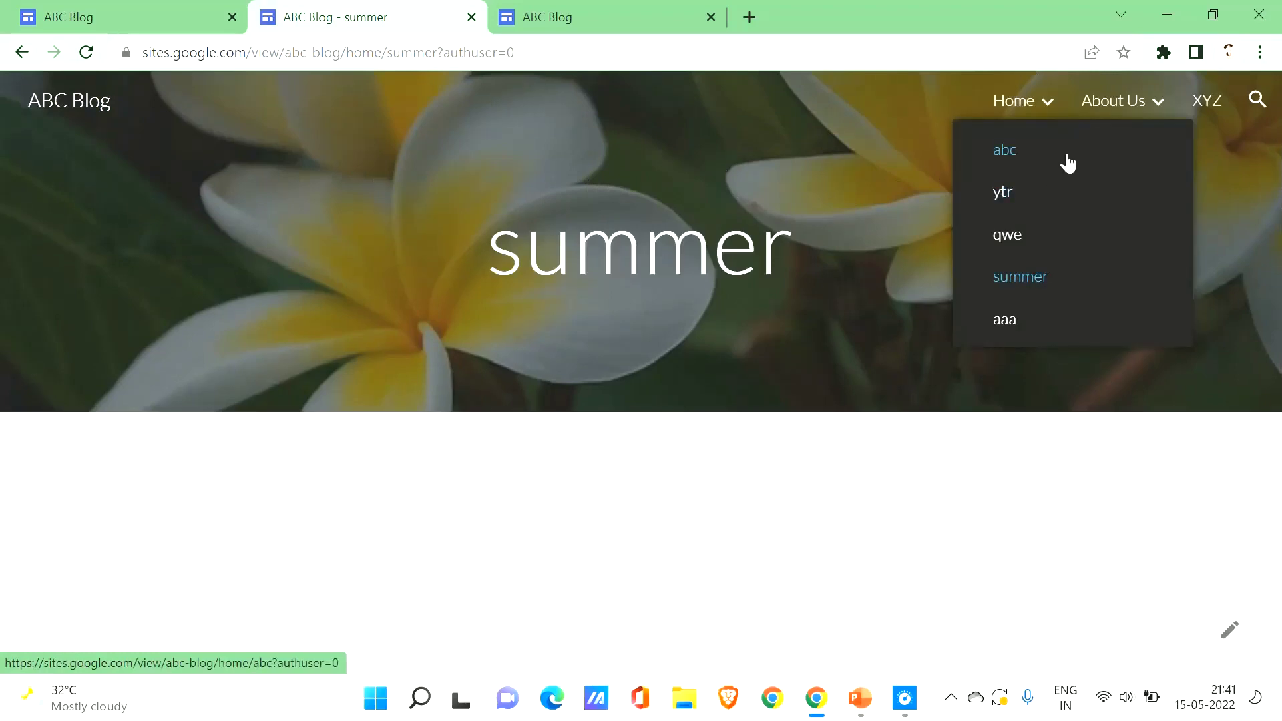
click(1137, 109)
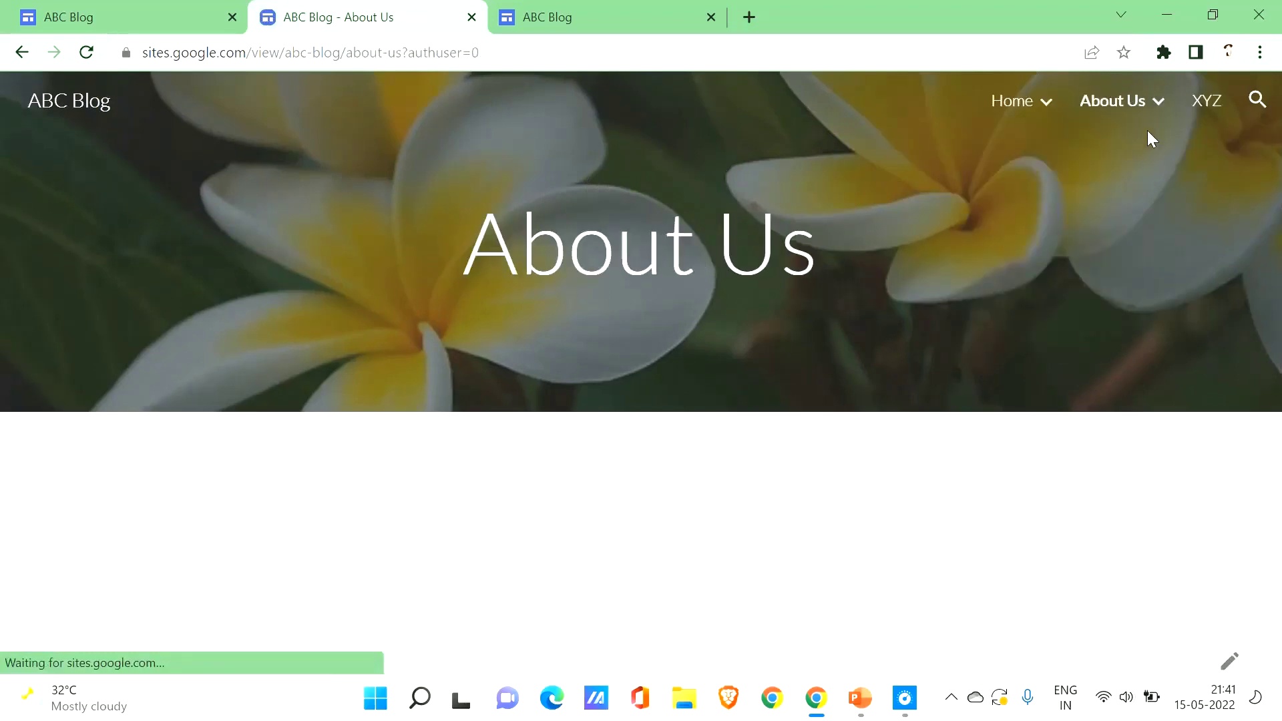
click(1207, 106)
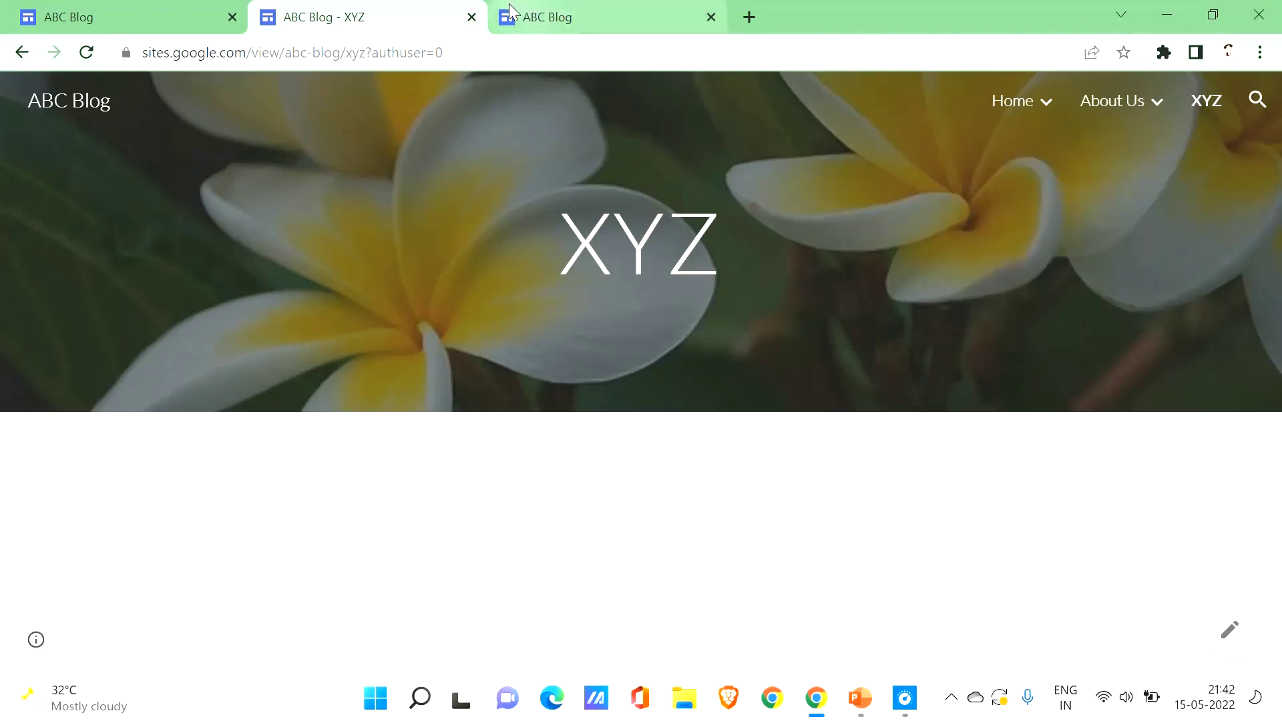
click(222, 10)
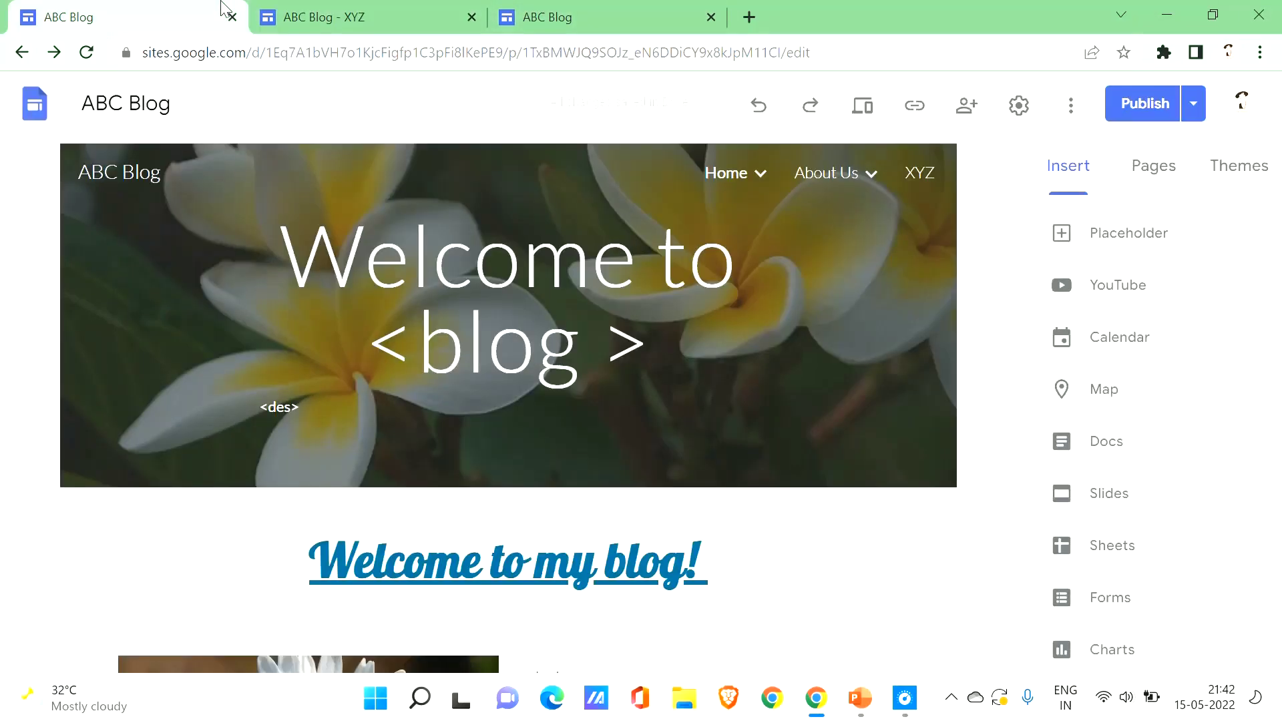